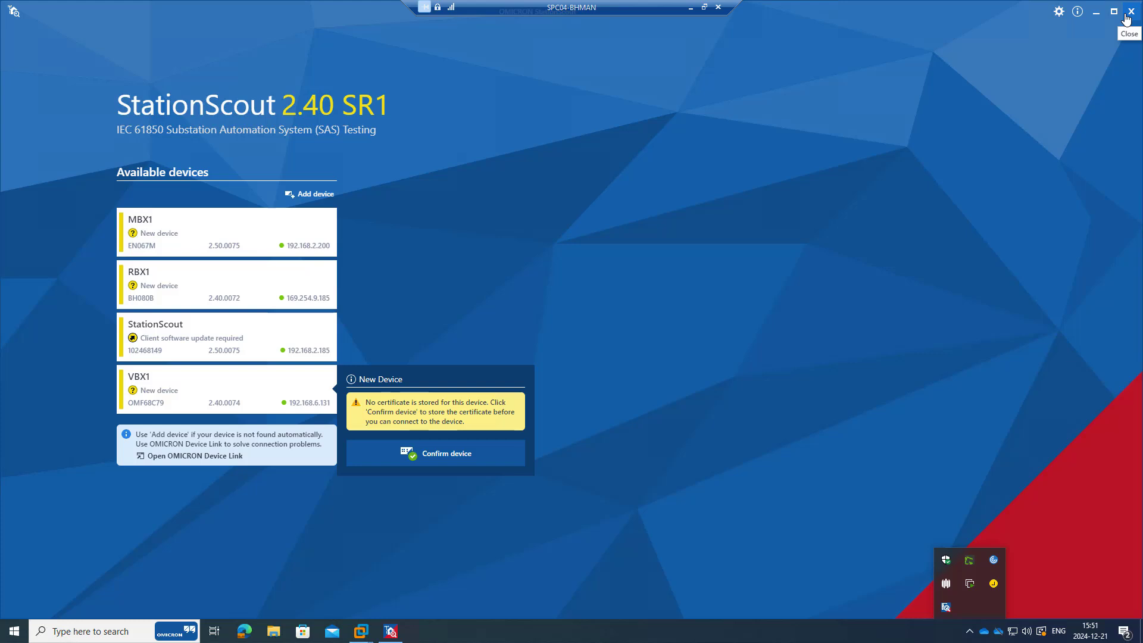
# Close StationScout and launch the Check for StationScout updates app through a Windows search
pyautogui.click(1126, 17)
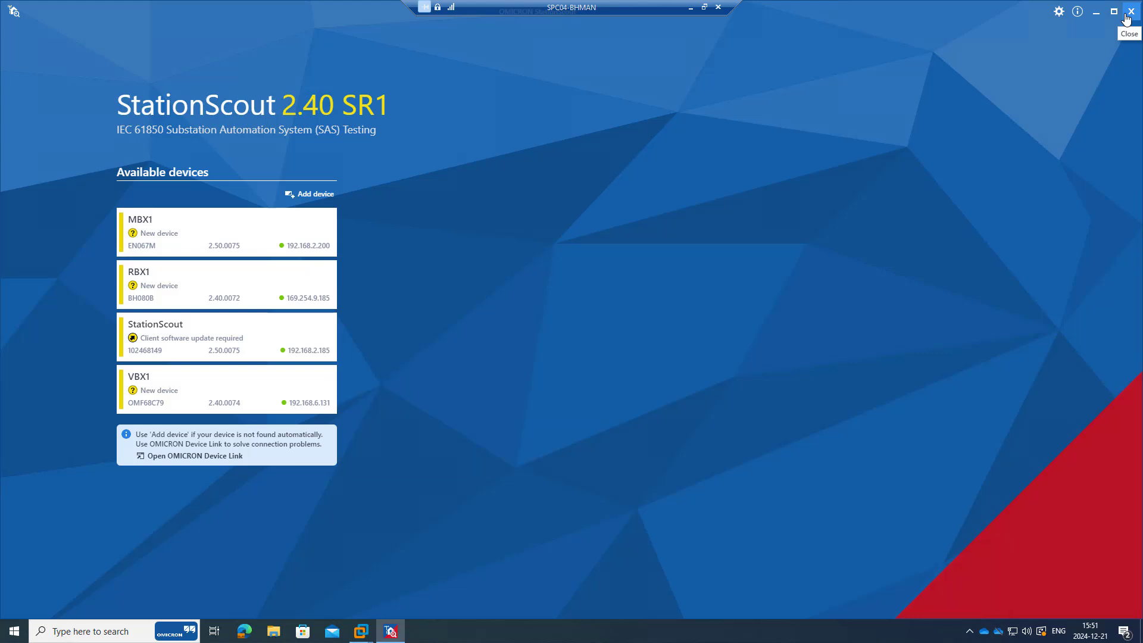
pyautogui.click(1127, 17)
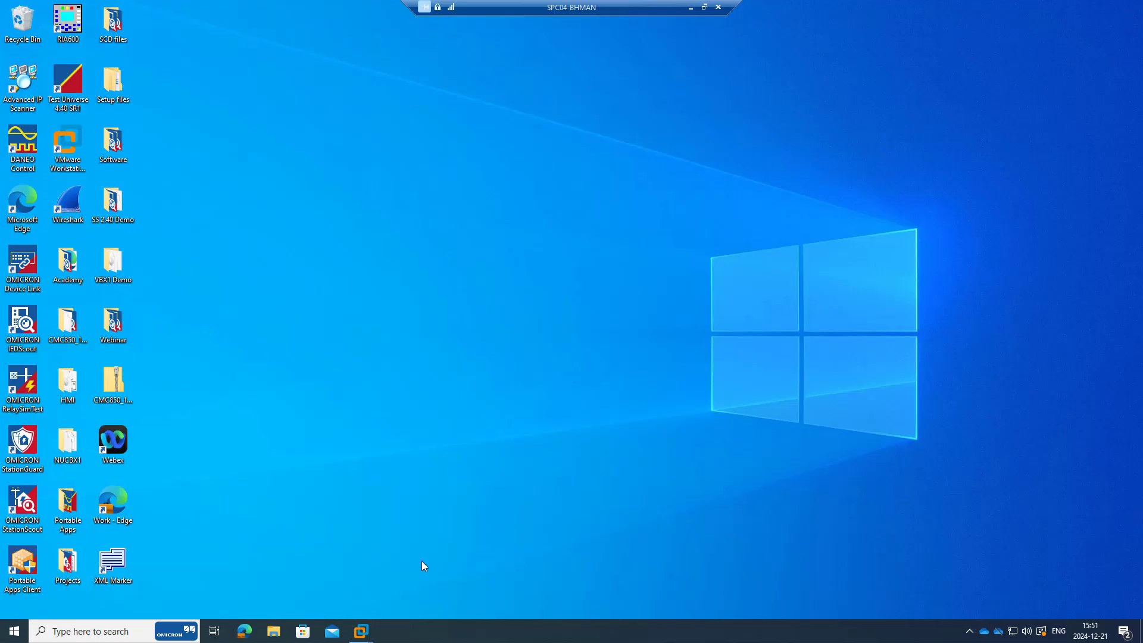
pyautogui.click(10, 632)
pyautogui.write('checl')
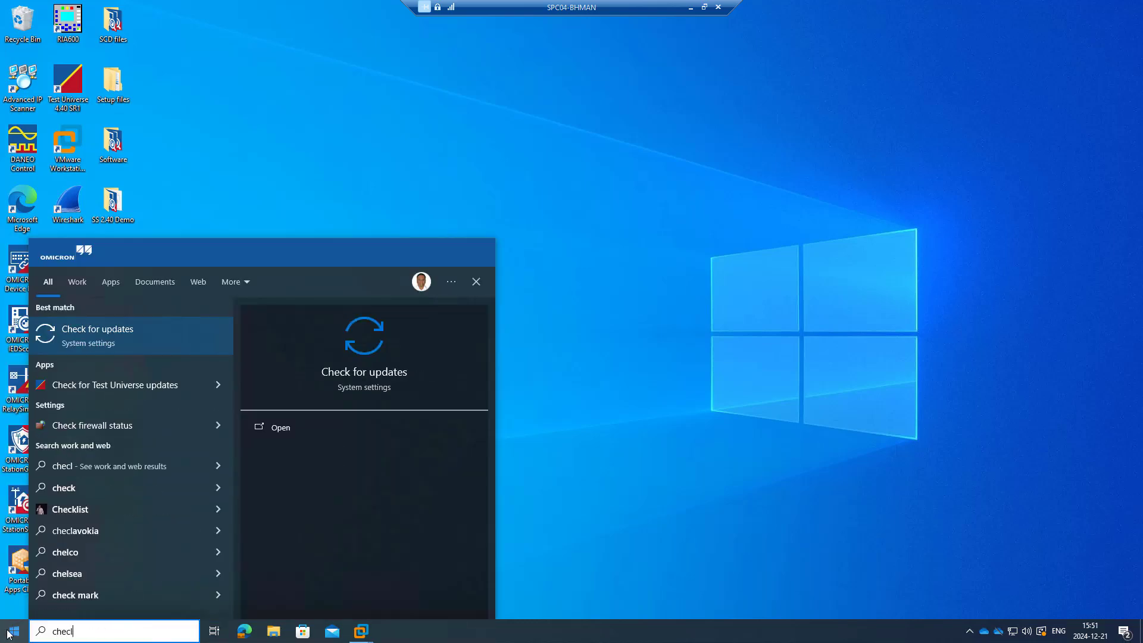
pyautogui.press('BackSpace')
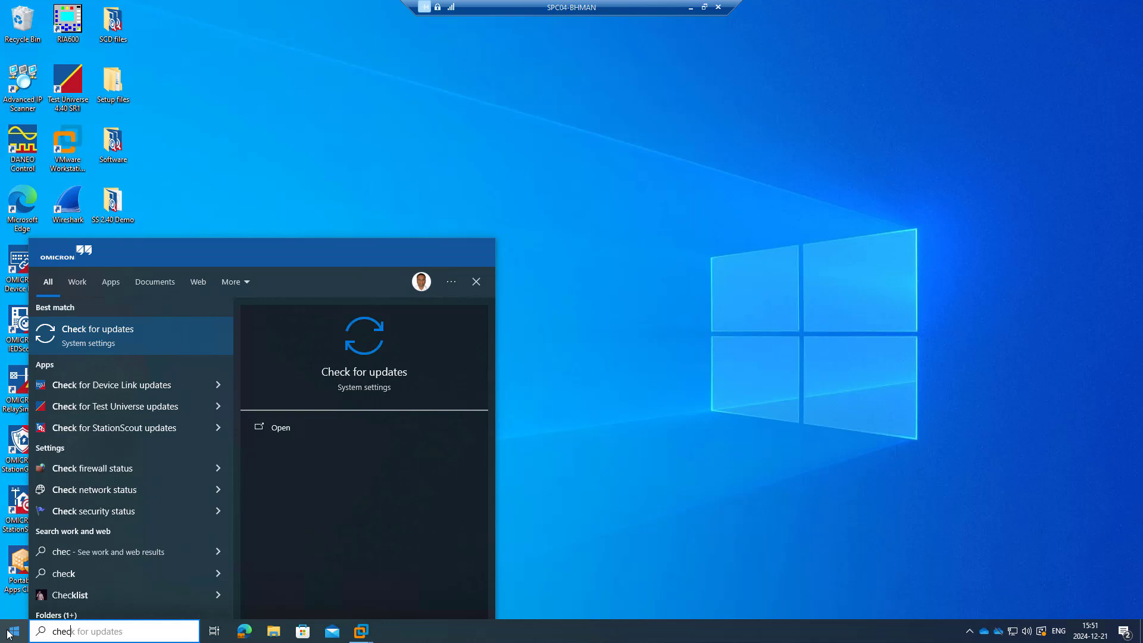
pyautogui.write('k for stat')
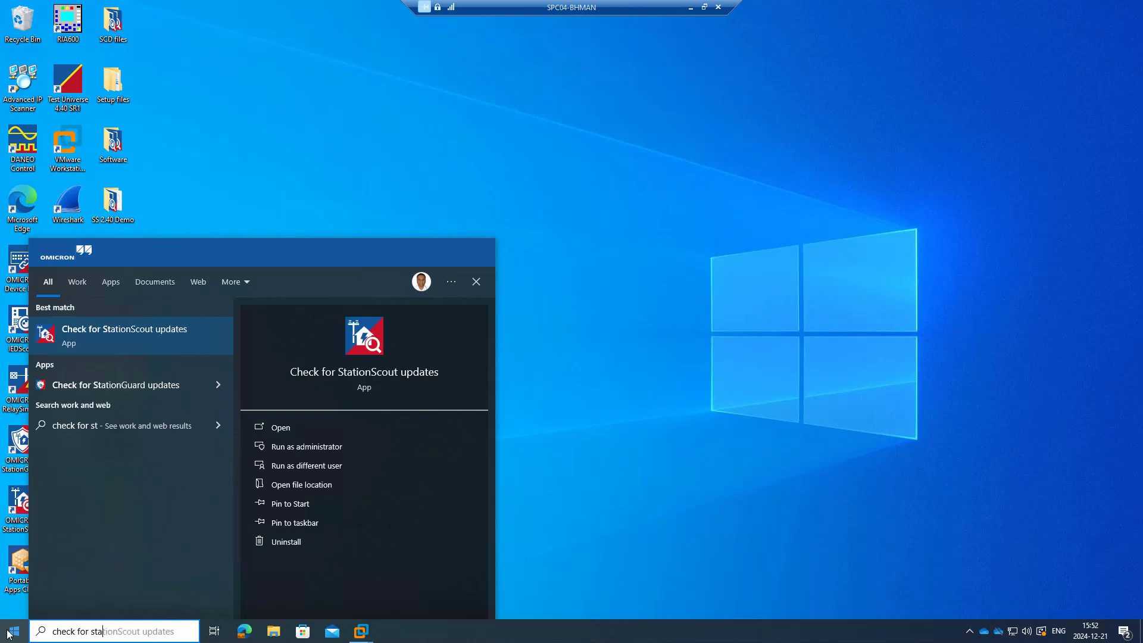
pyautogui.click(121, 341)
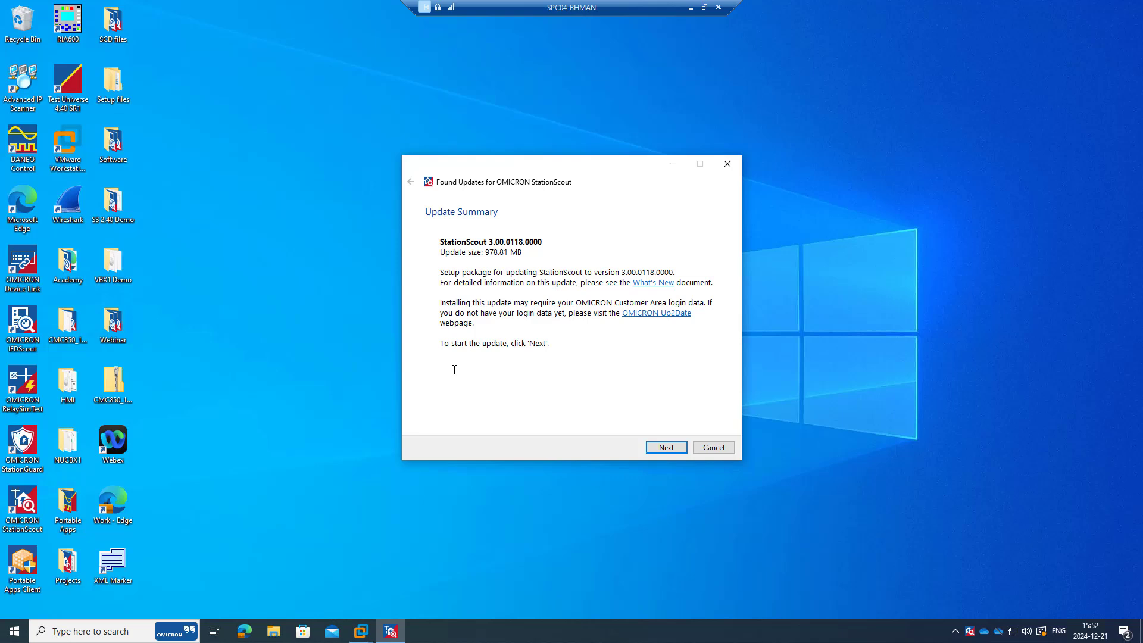
# Browse in File Explorer to the folder C:\Program Files\OMICRON\StationScout\UpdateChecker
pyautogui.click(275, 632)
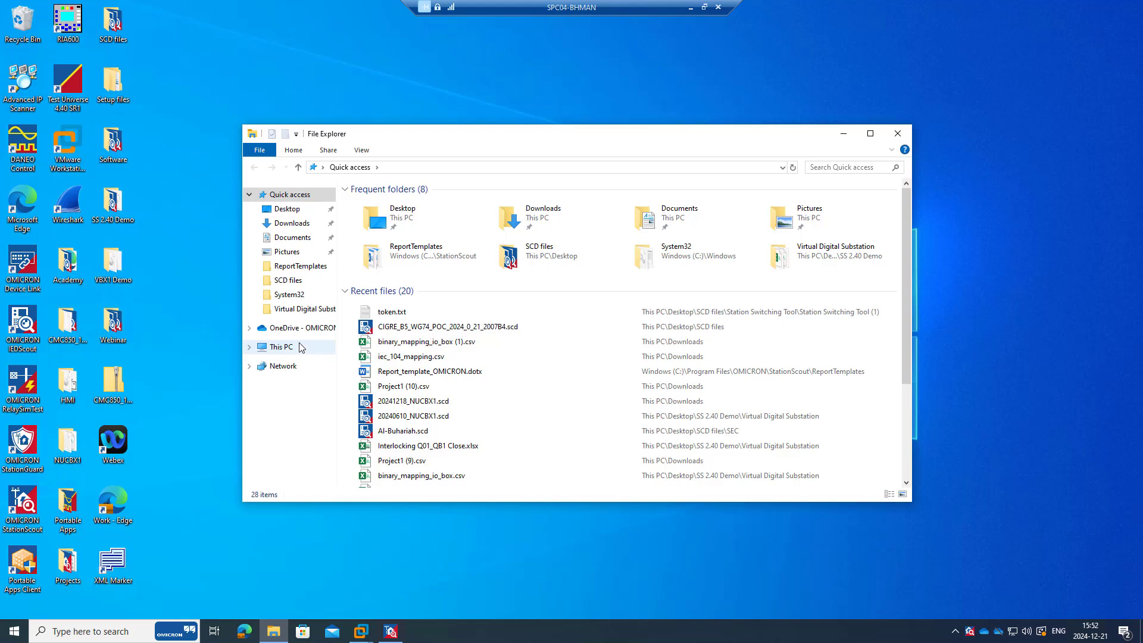
pyautogui.click(295, 348)
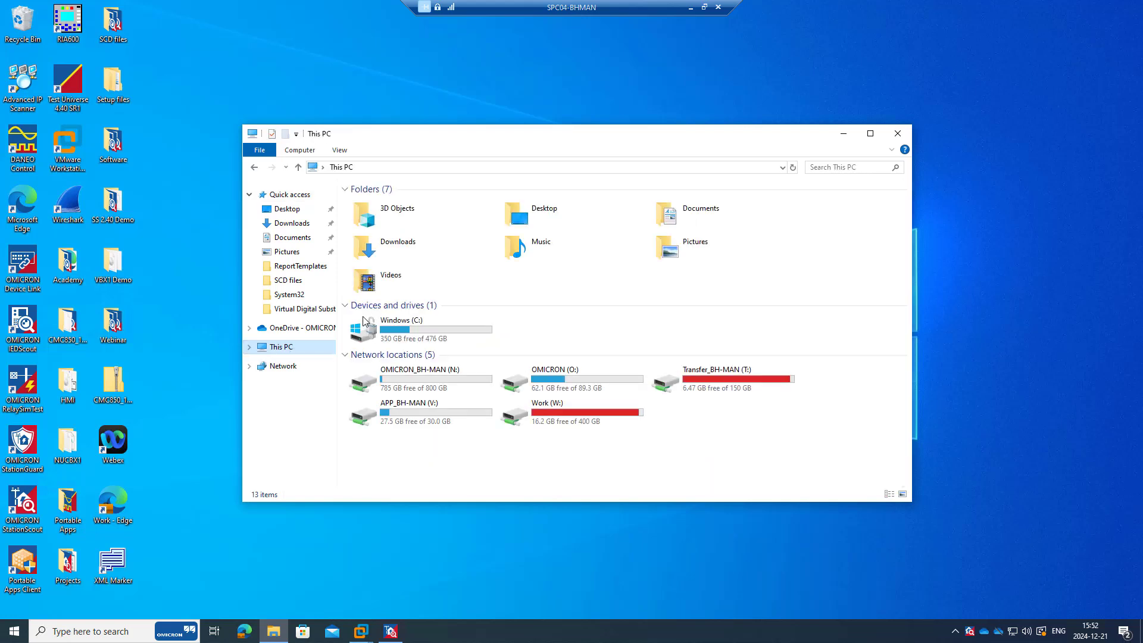
pyautogui.doubleClick(411, 327)
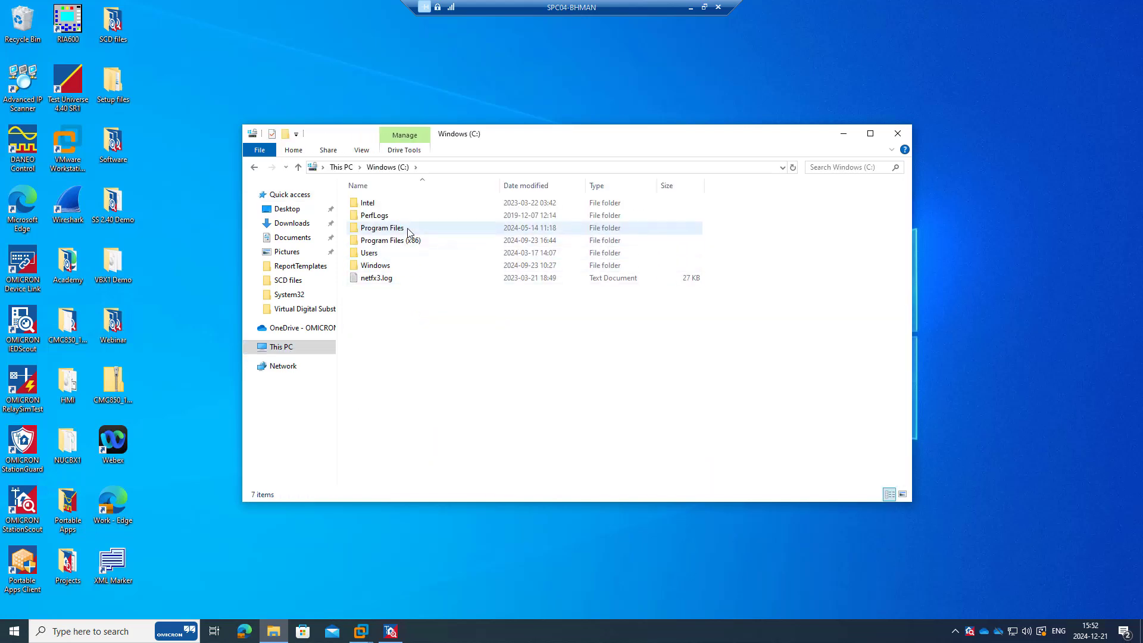
pyautogui.doubleClick(407, 228)
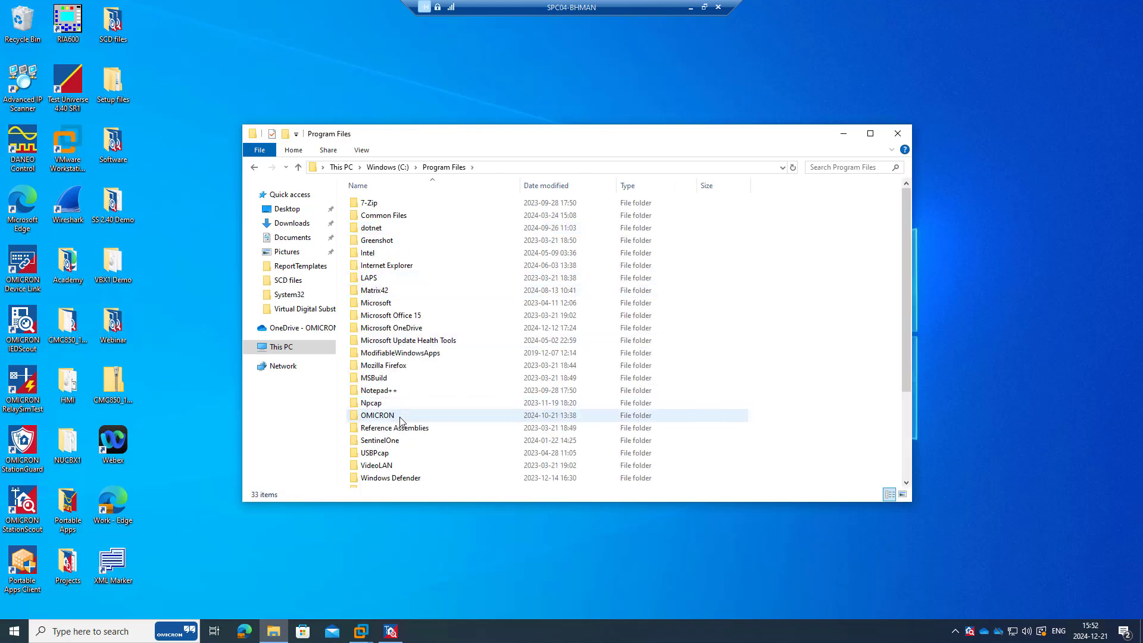
pyautogui.doubleClick(398, 416)
pyautogui.doubleClick(398, 328)
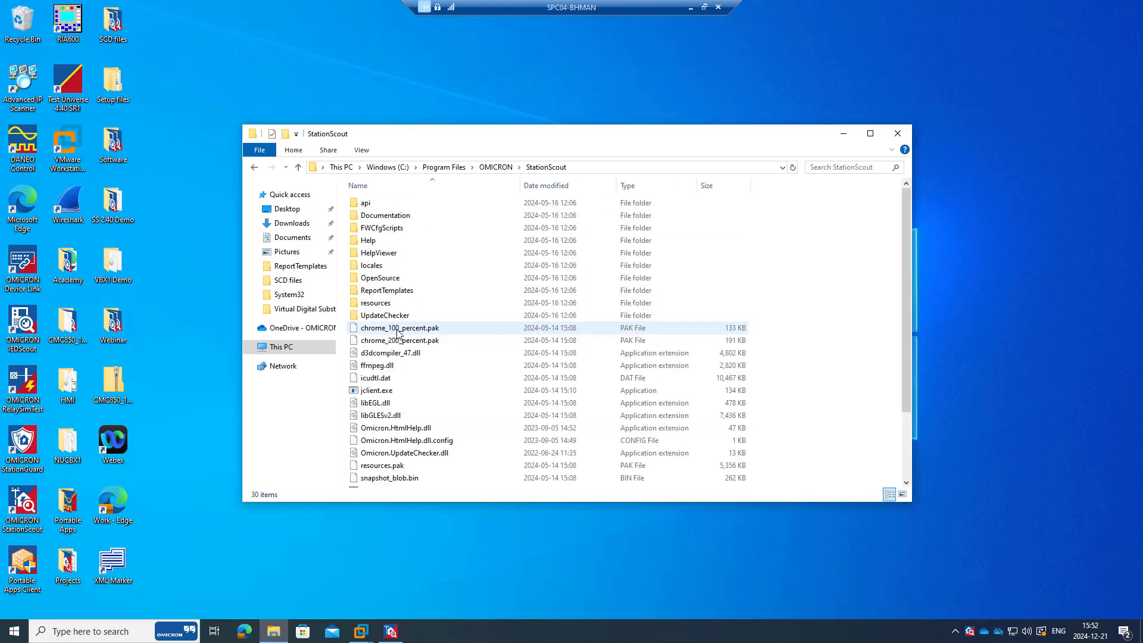
pyautogui.doubleClick(405, 316)
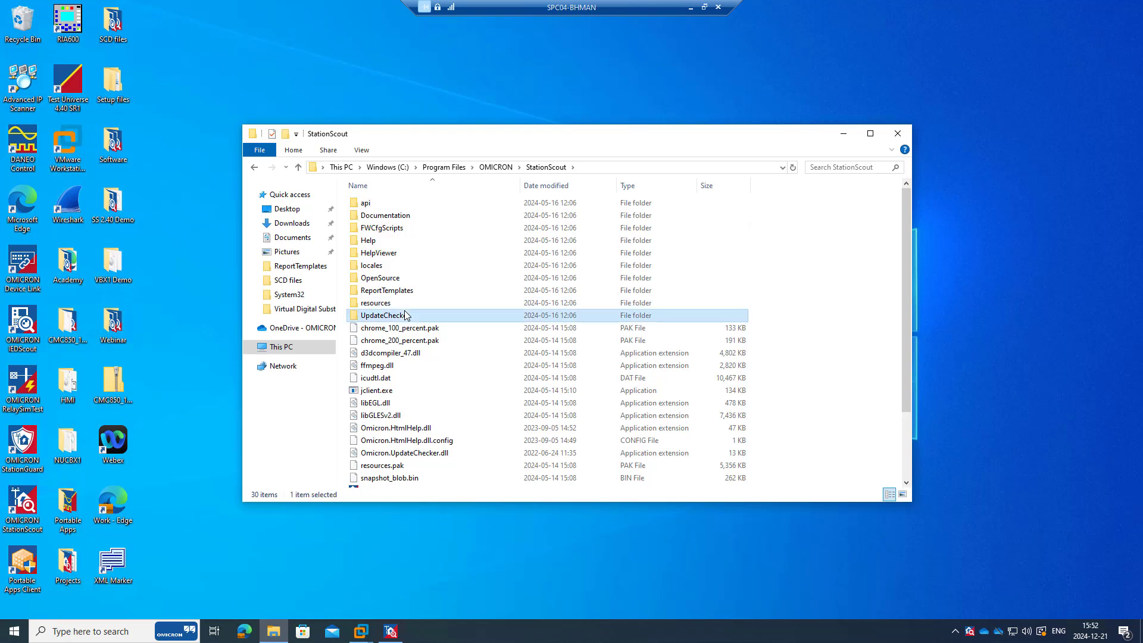
# Move the UpdateChecker folder window out of the way and close the StationScout update summary without installing
pyautogui.moveTo(468, 138); pyautogui.dragTo(450, 284)
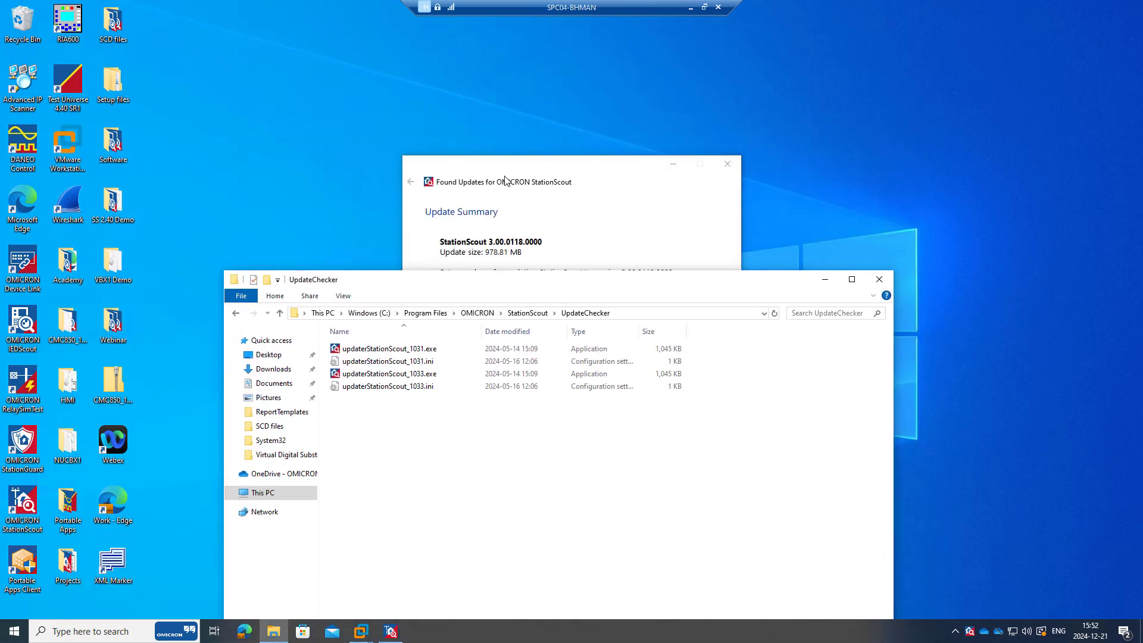
pyautogui.click(509, 163)
pyautogui.click(728, 164)
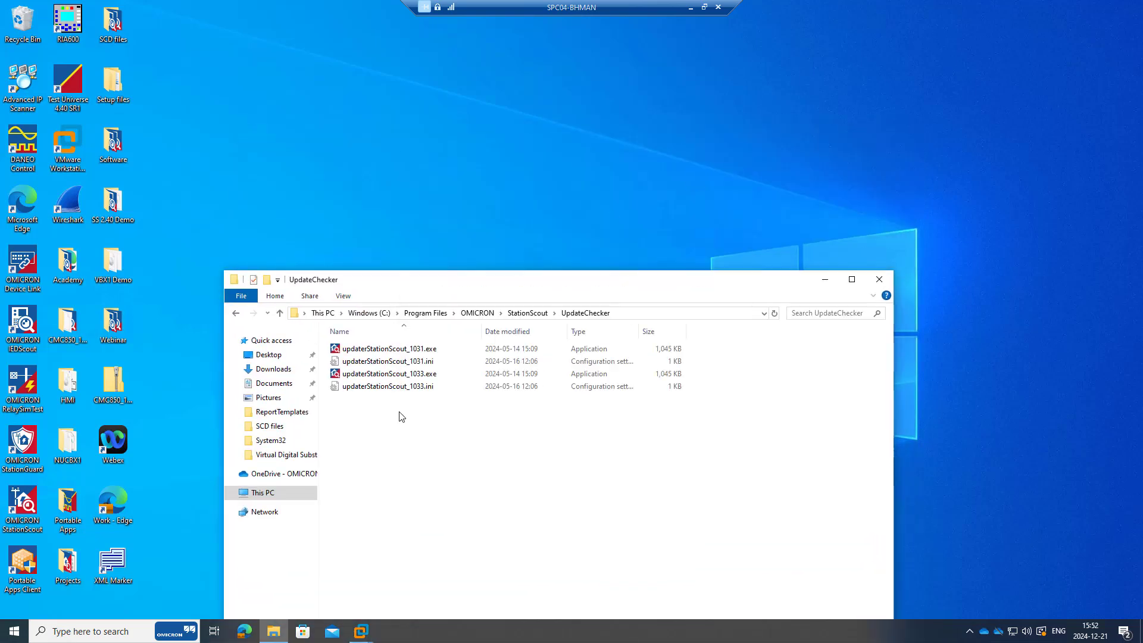
# Run updaterStationScout_1033.exe as administrator and allow it to make changes to the device
pyautogui.click(404, 374)
pyautogui.rightClick(409, 374)
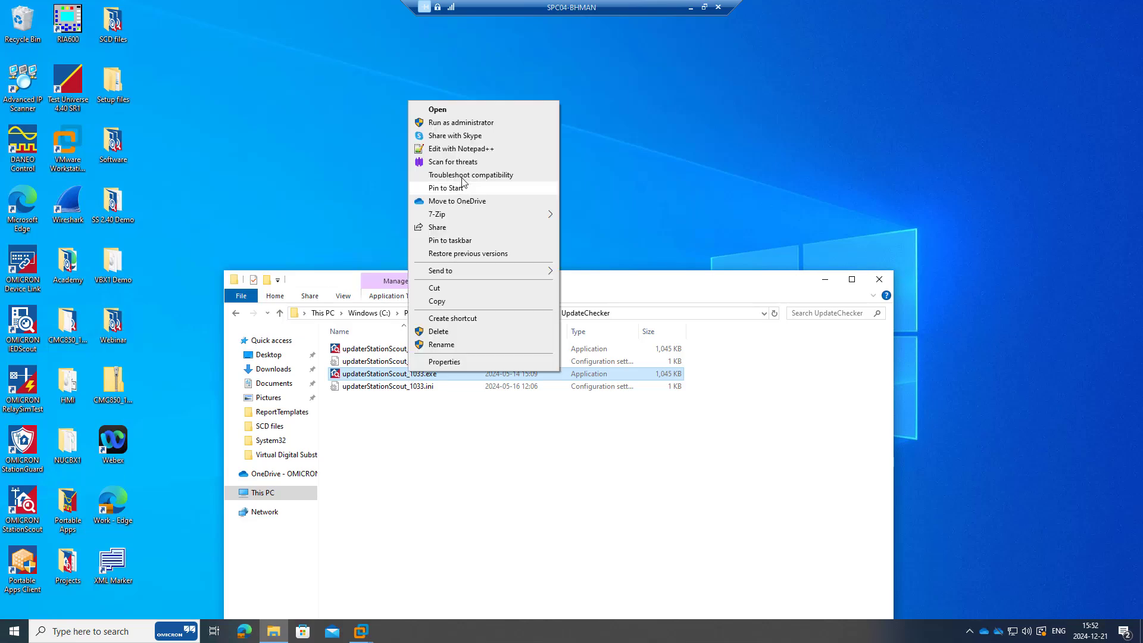
pyautogui.click(457, 122)
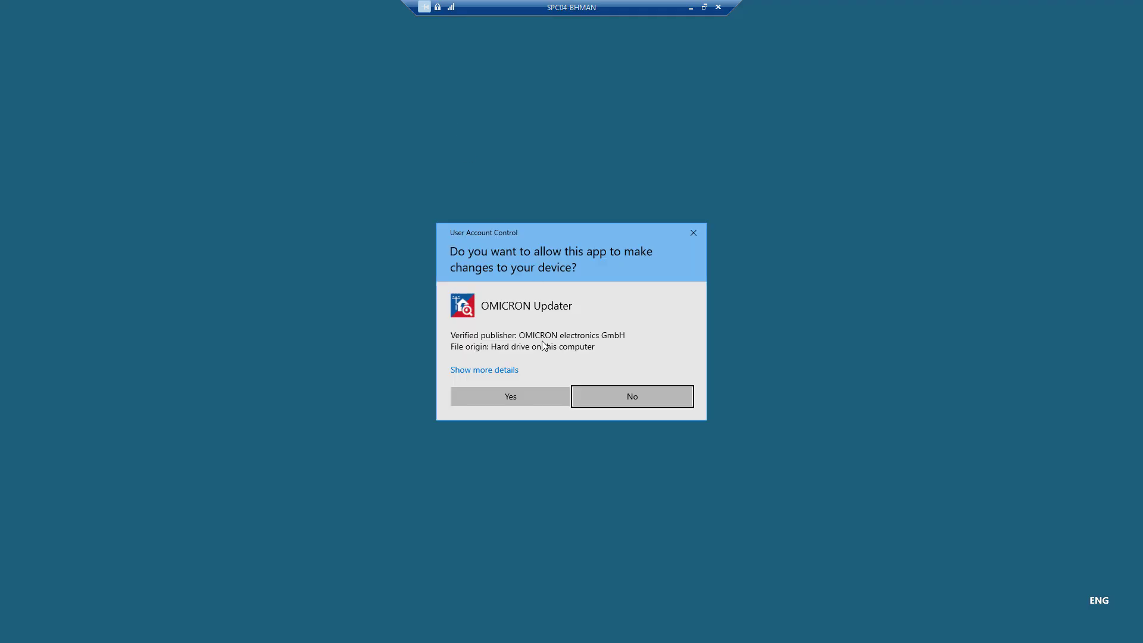
pyautogui.click(534, 396)
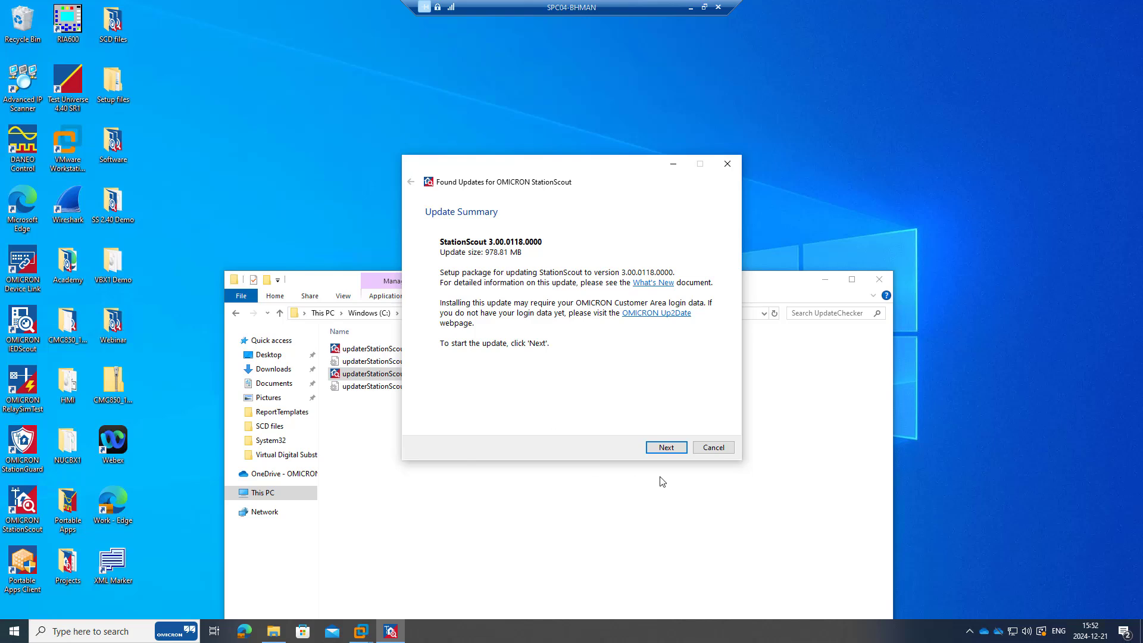
# Start the update to StationScout 3.00.0118.0000 and minimize the UpdateChecker folder window
pyautogui.click(663, 452)
pyautogui.click(665, 448)
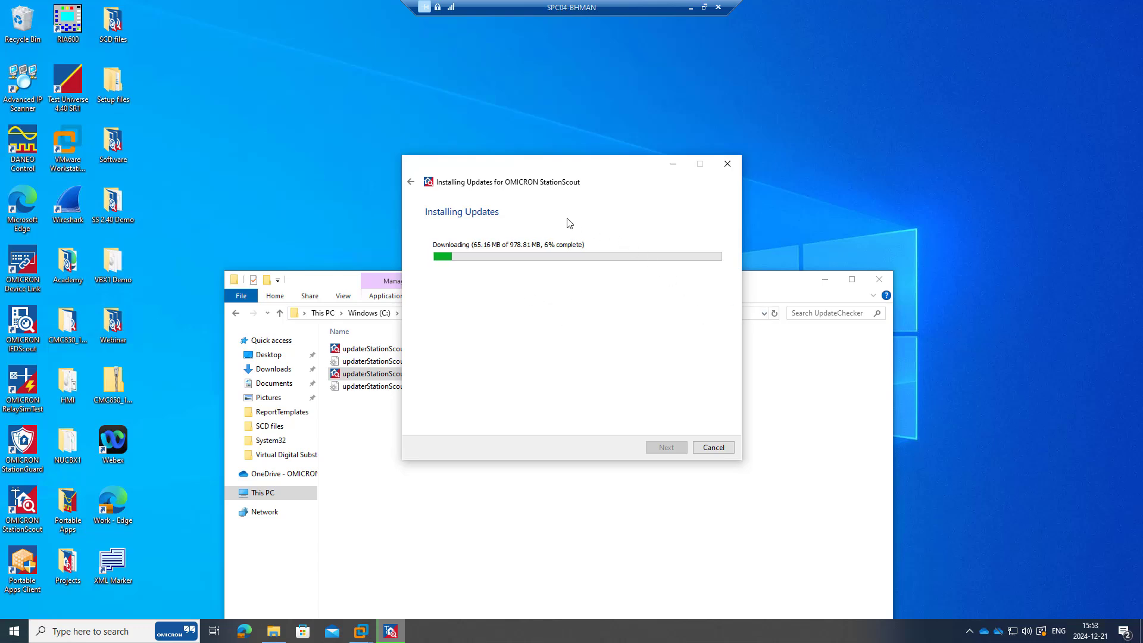
pyautogui.click(825, 279)
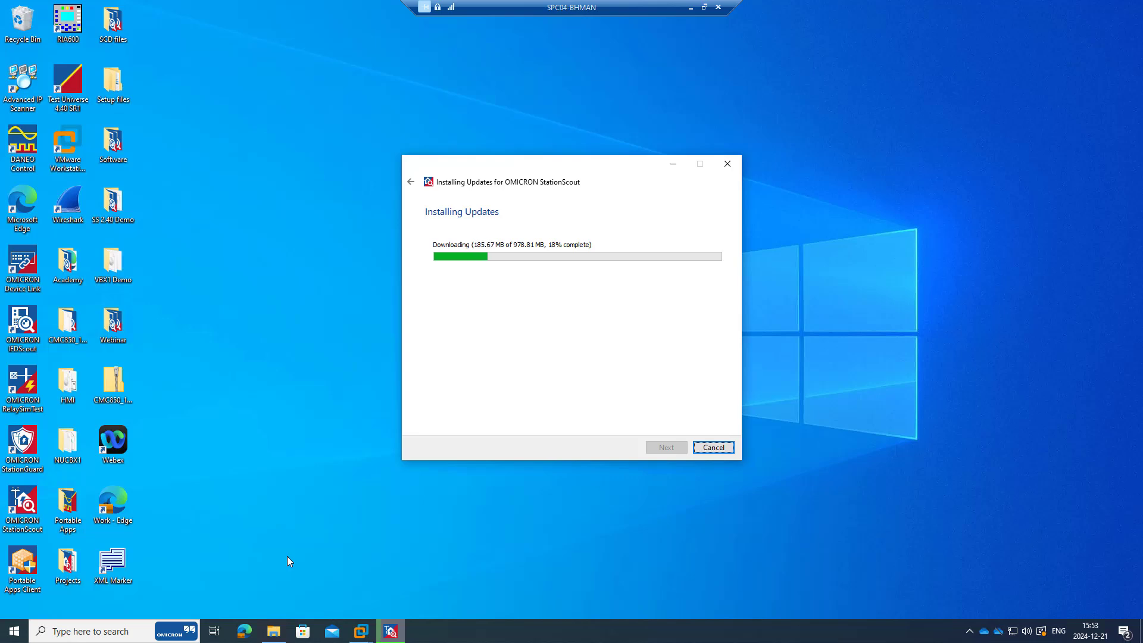
# Switch to Microsoft Edge, open the OMICRON Customer Portal and log in
pyautogui.click(244, 631)
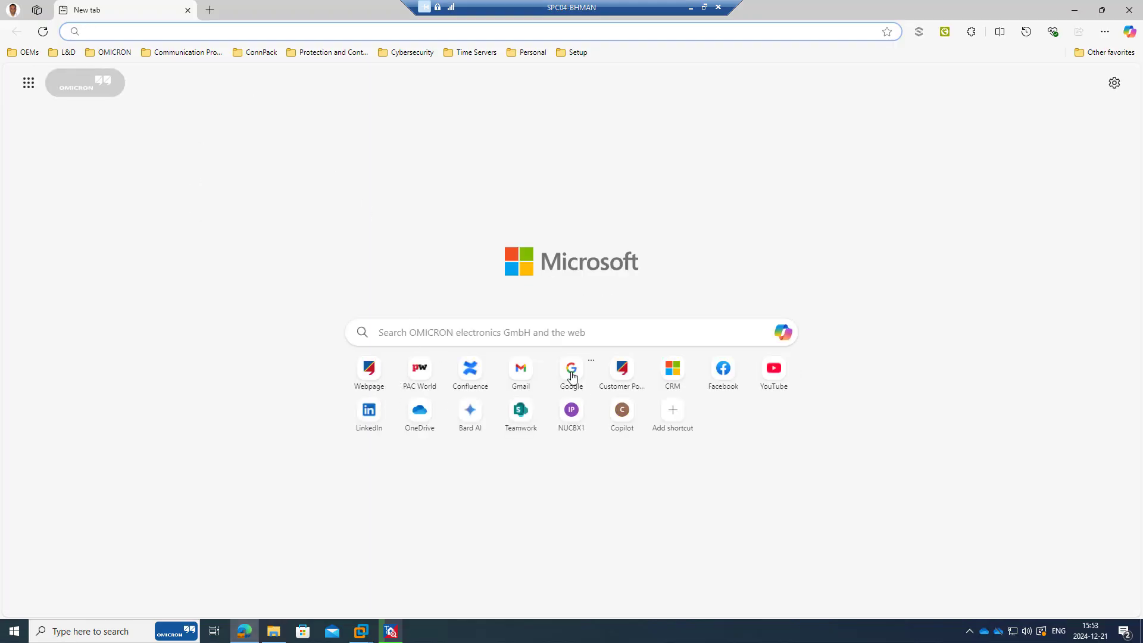
pyautogui.click(622, 373)
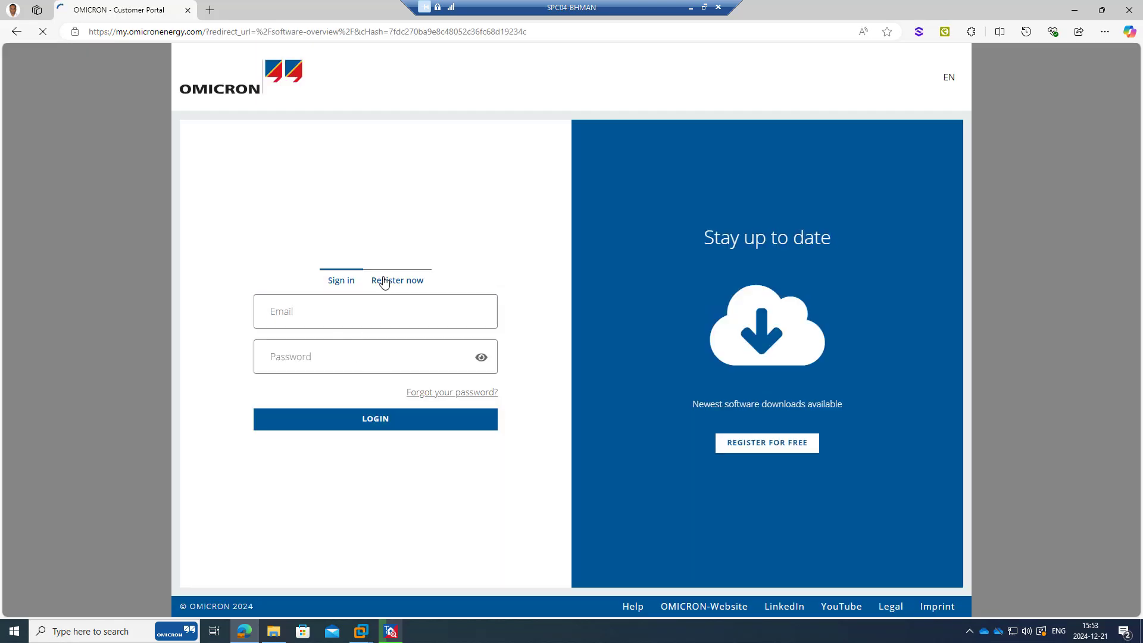
pyautogui.click(387, 424)
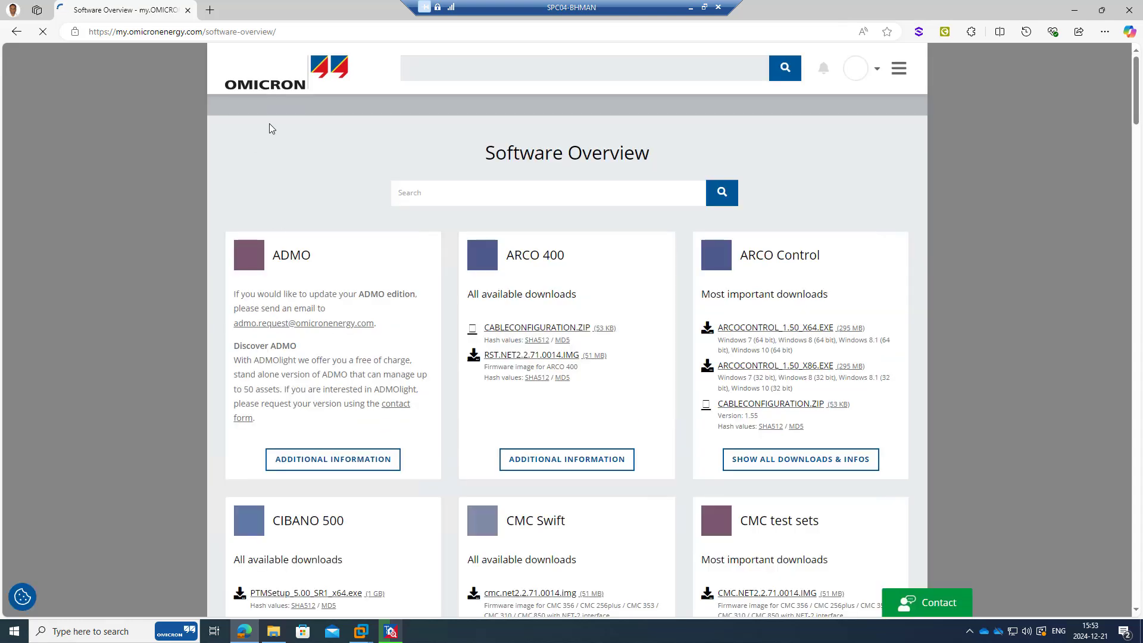
# Open the portal's dashboard and view the StationScout entry in its Software Download section
pyautogui.click(268, 90)
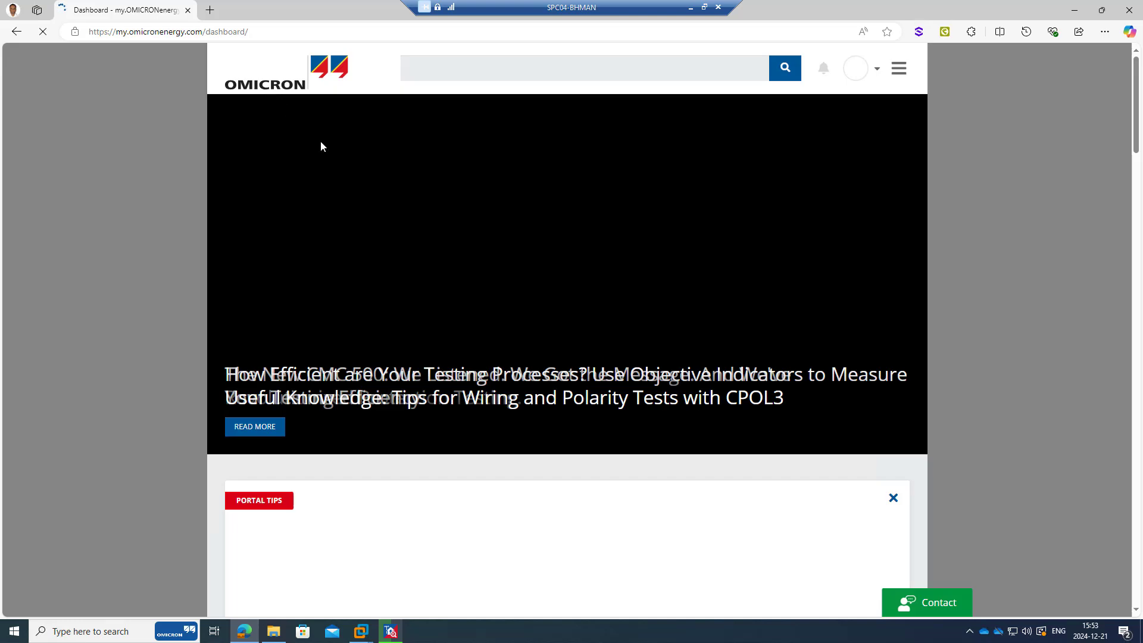
pyautogui.scroll(-3, 433, 437)
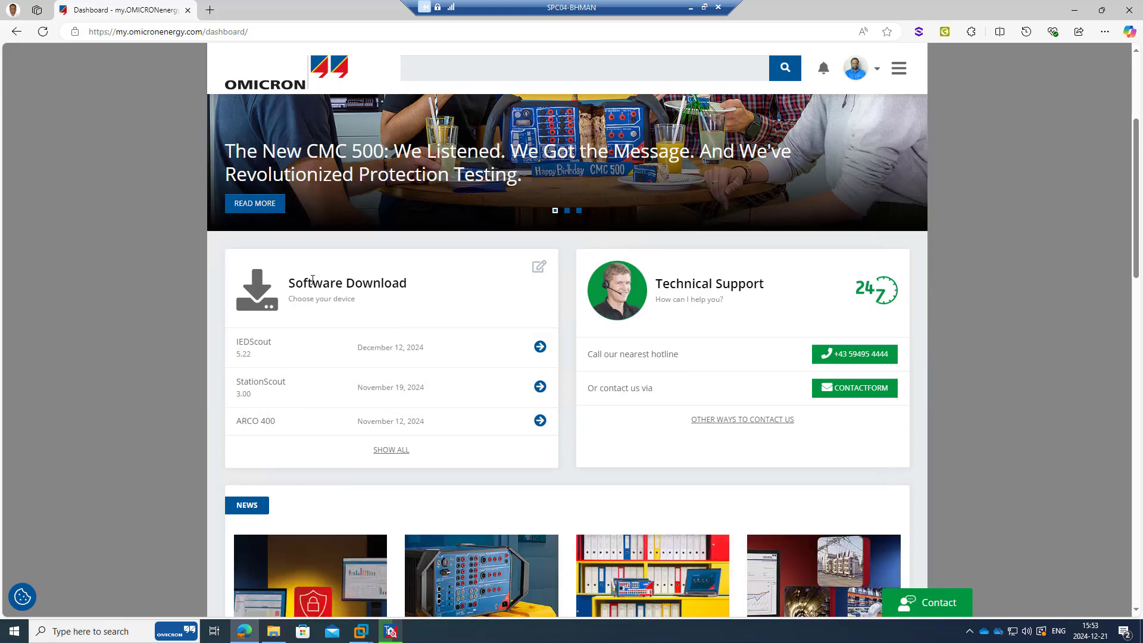
pyautogui.scroll(-1, 417, 330)
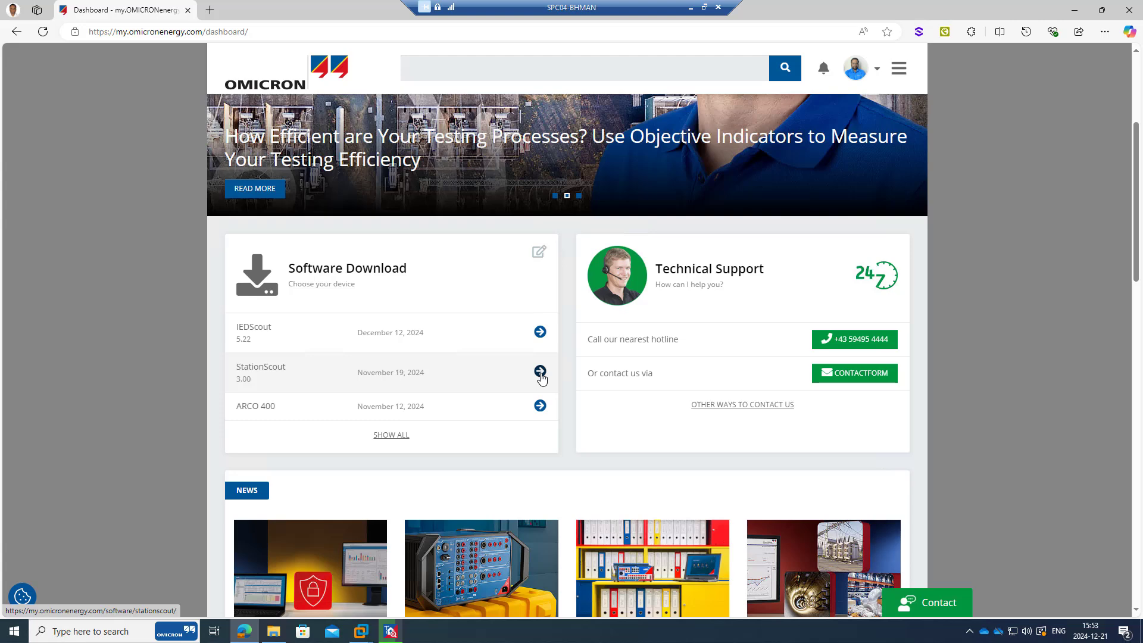
# Go to the portal's Software Overview and open the additional information page for StationScout
pyautogui.click(904, 70)
pyautogui.scroll(4, 894, 181)
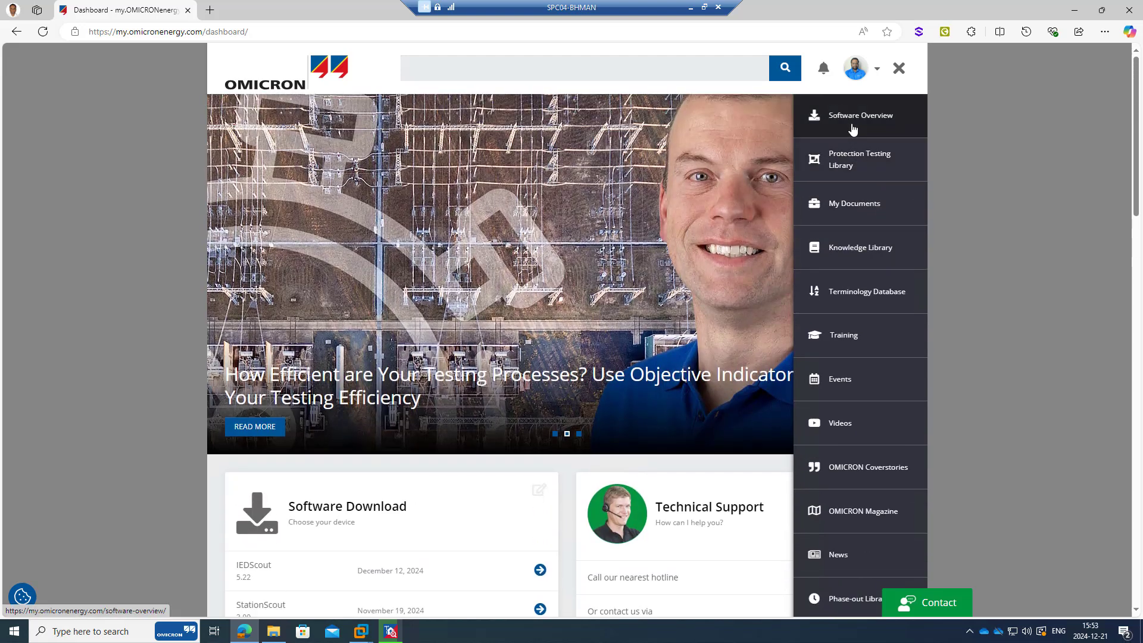
pyautogui.click(854, 129)
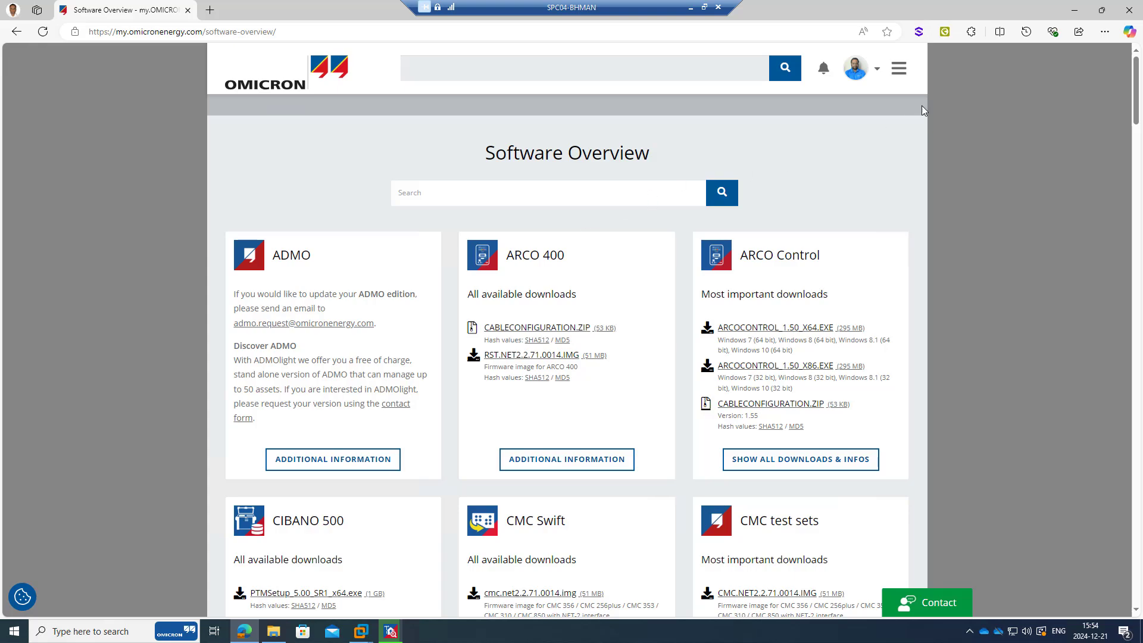
pyautogui.moveTo(1136, 95); pyautogui.dragTo(1138, 454)
pyautogui.scroll(-14, 524, 530)
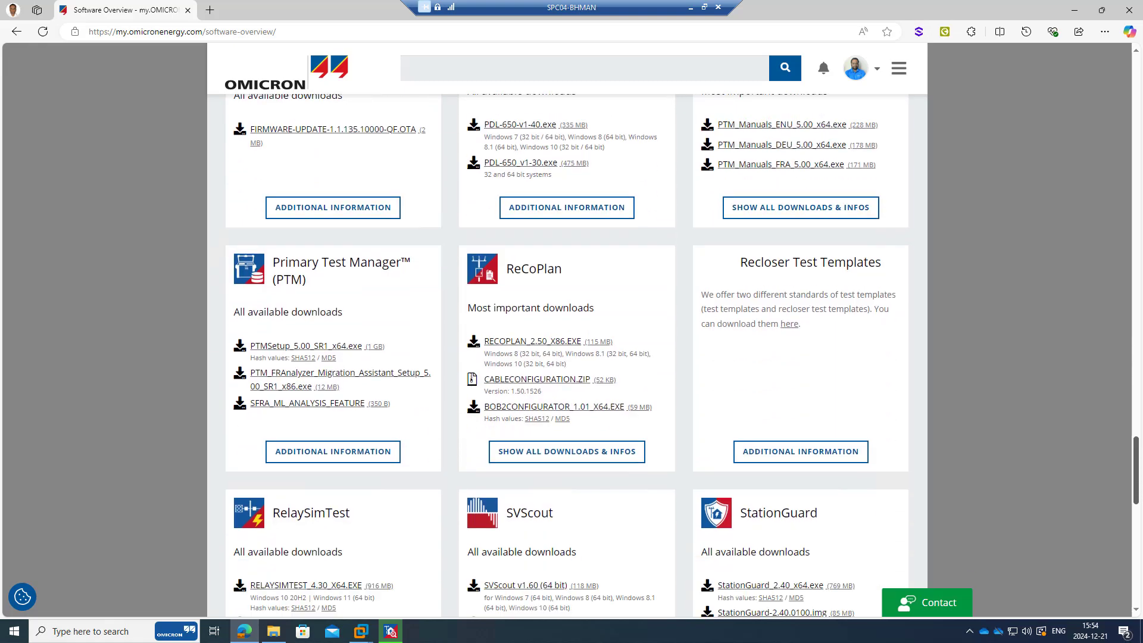
pyautogui.scroll(-2, 352, 488)
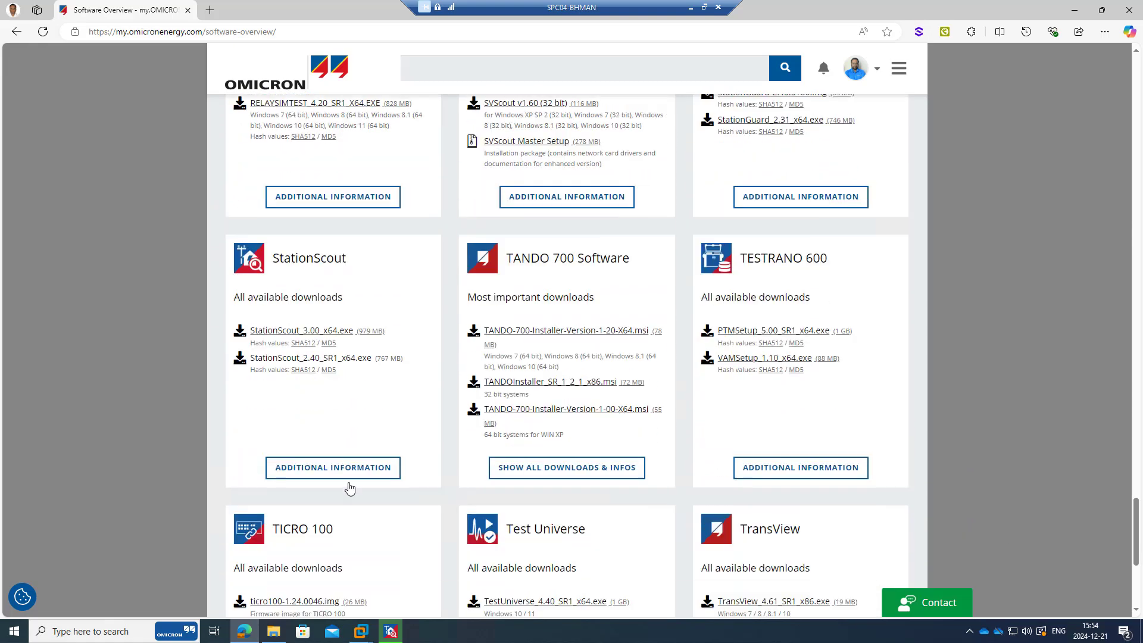
pyautogui.click(317, 469)
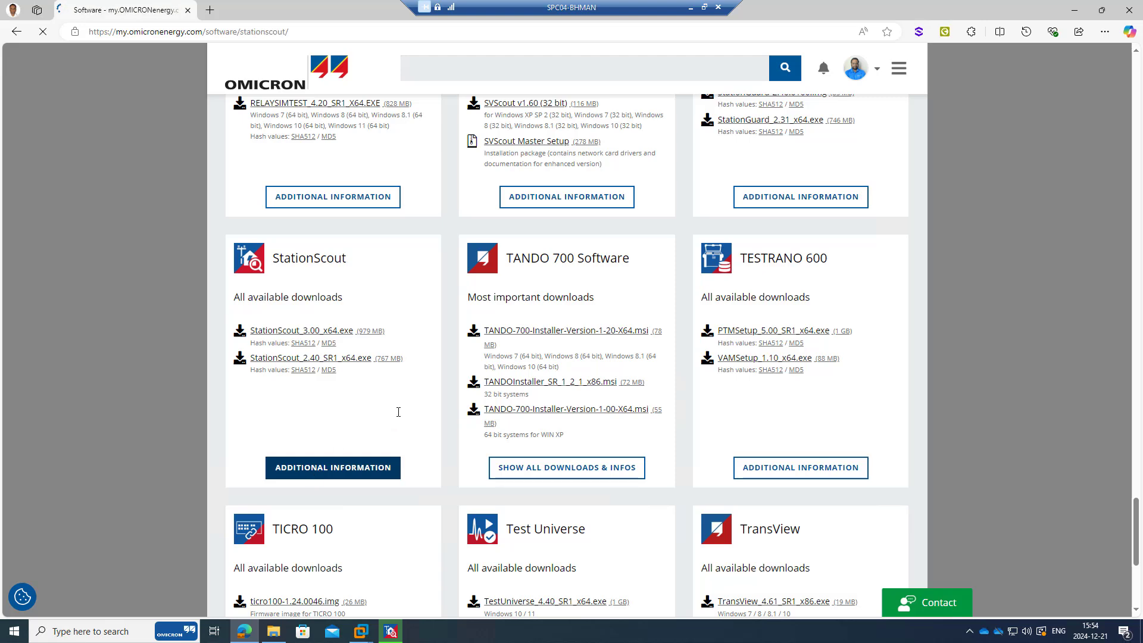
# Download the What's New in StationScout document and open StationScout-Whats-New-ENU.pdf from the Downloads folder
pyautogui.scroll(-3, 329, 280)
pyautogui.scroll(-7, 329, 280)
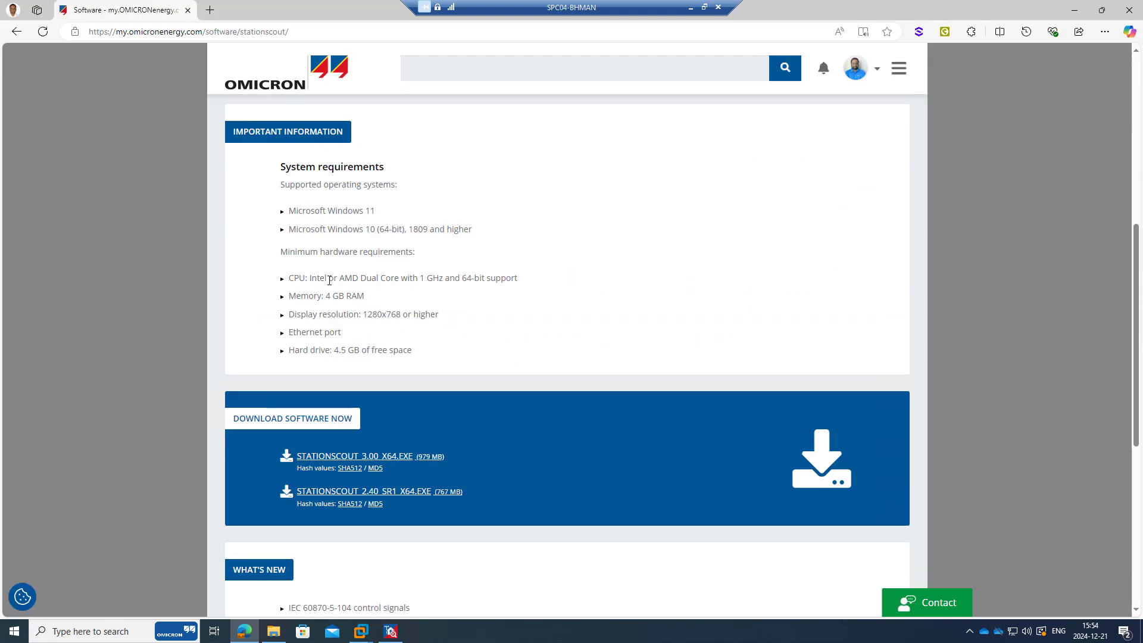
pyautogui.scroll(-3, 400, 325)
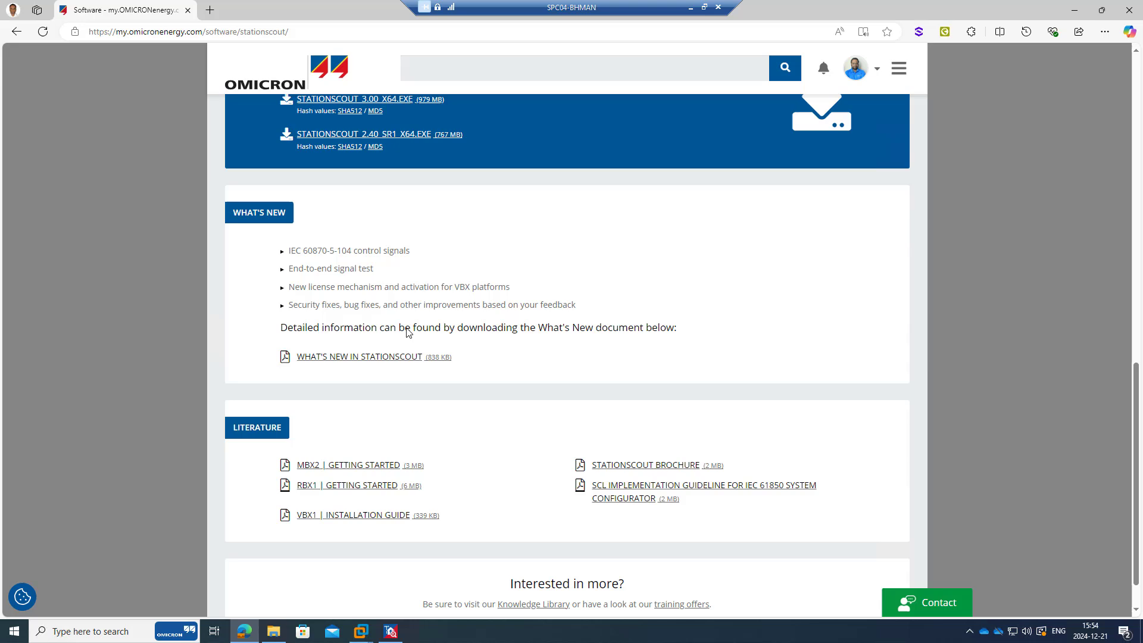
pyautogui.click(338, 362)
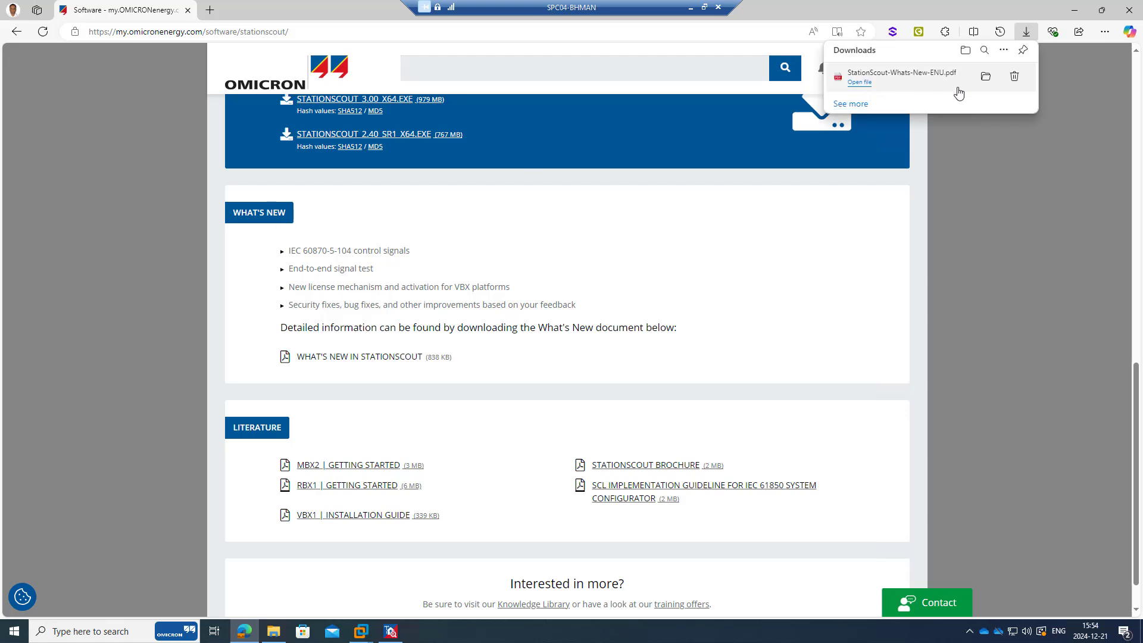
pyautogui.click(984, 81)
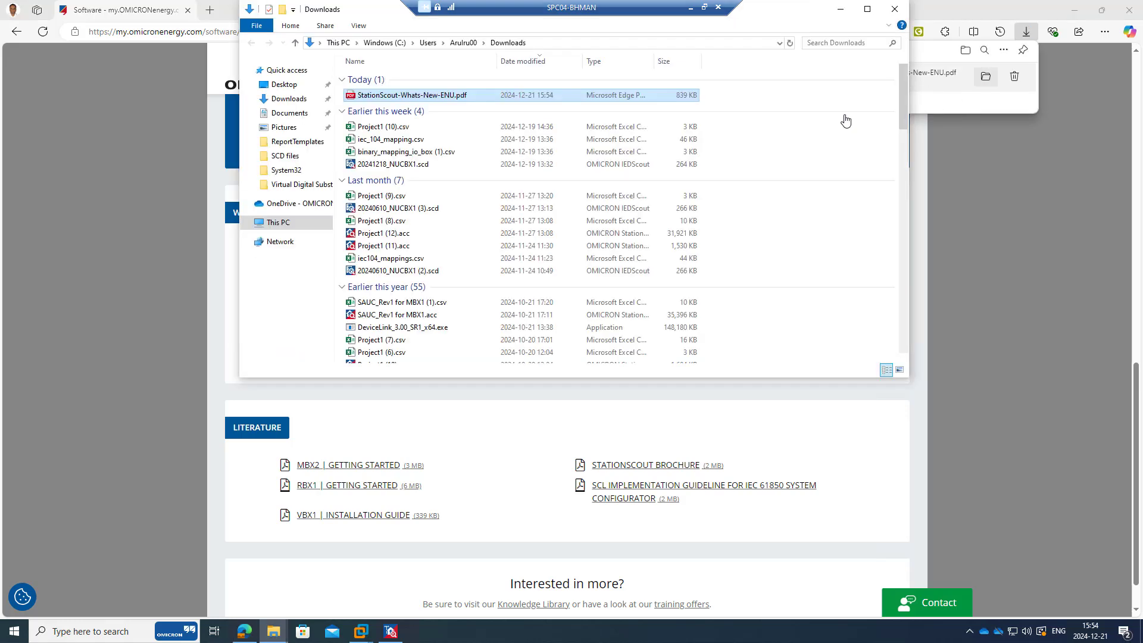
pyautogui.doubleClick(426, 93)
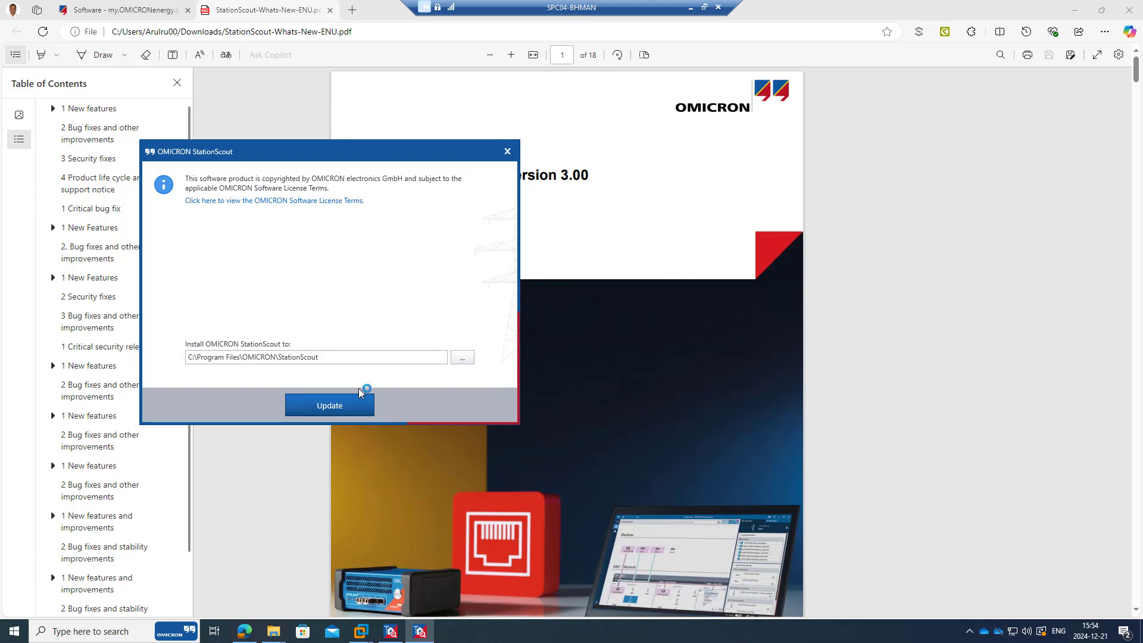
# Read the Version 3.00 new features, bug fixes, security fixes and product life cycle sections of the What's New document
pyautogui.click(593, 189)
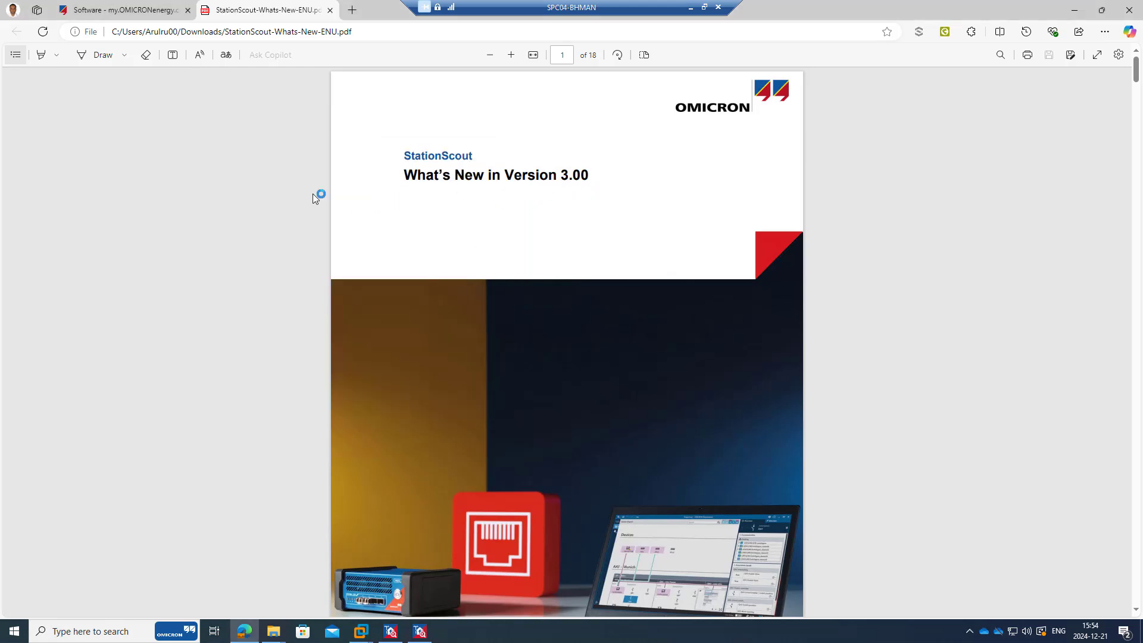
pyautogui.click(10, 56)
pyautogui.scroll(-4, 453, 297)
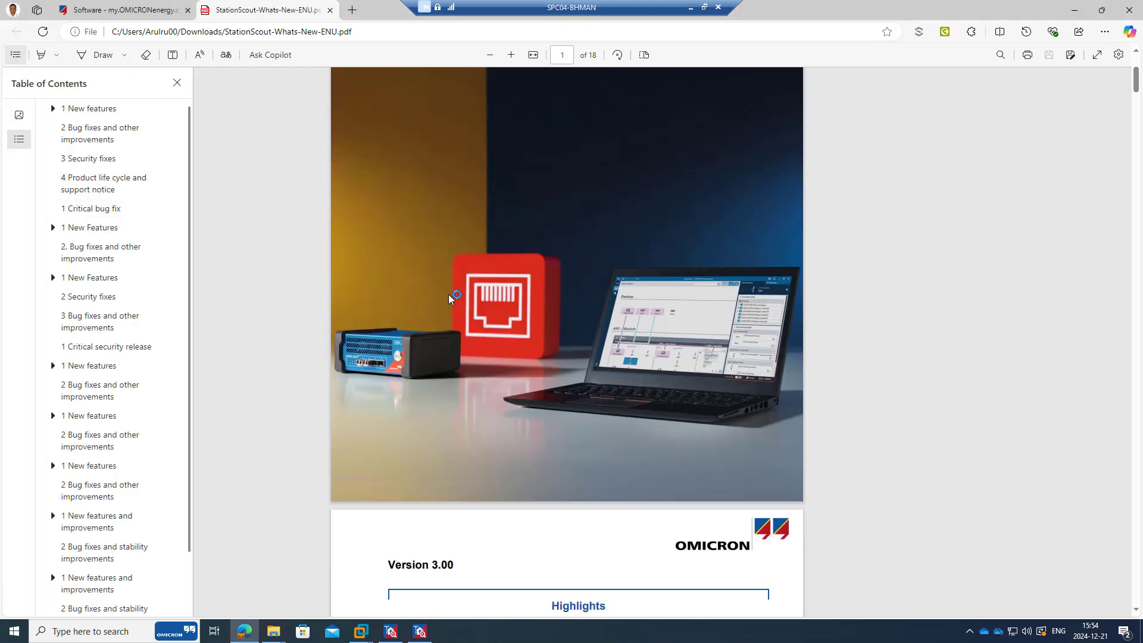
pyautogui.scroll(-8, 450, 296)
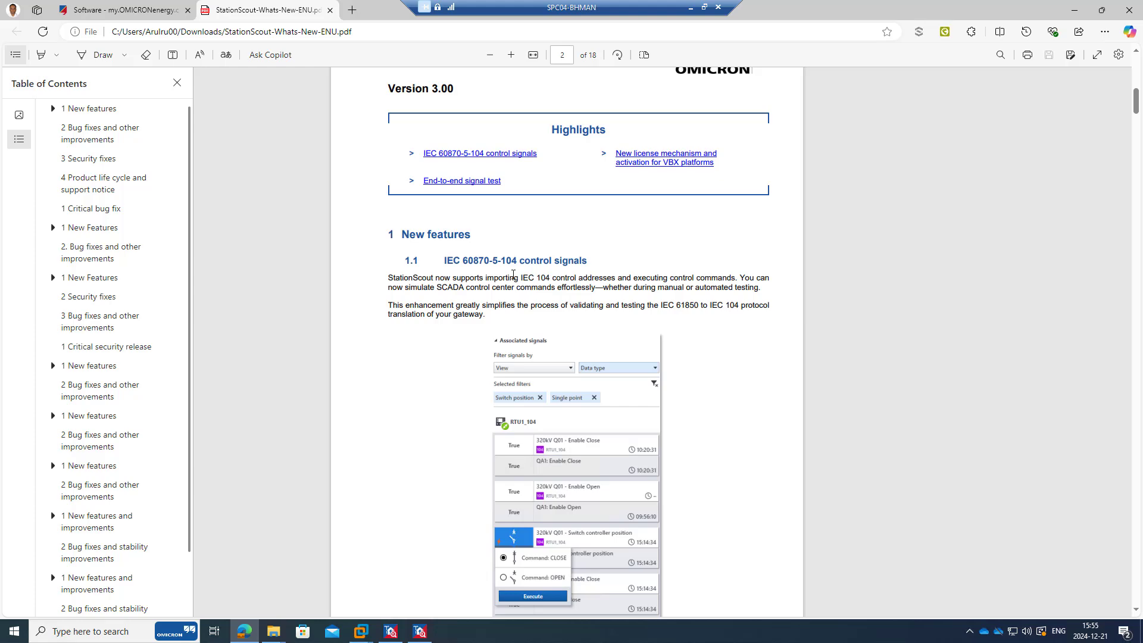
pyautogui.scroll(-8, 514, 275)
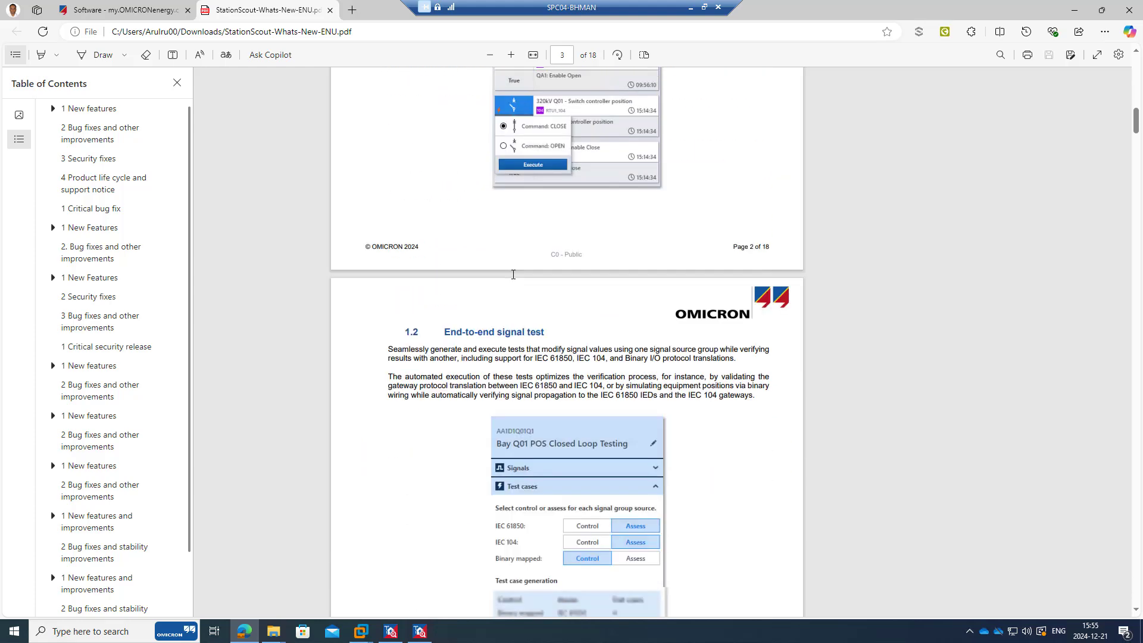
pyautogui.scroll(-1, 513, 274)
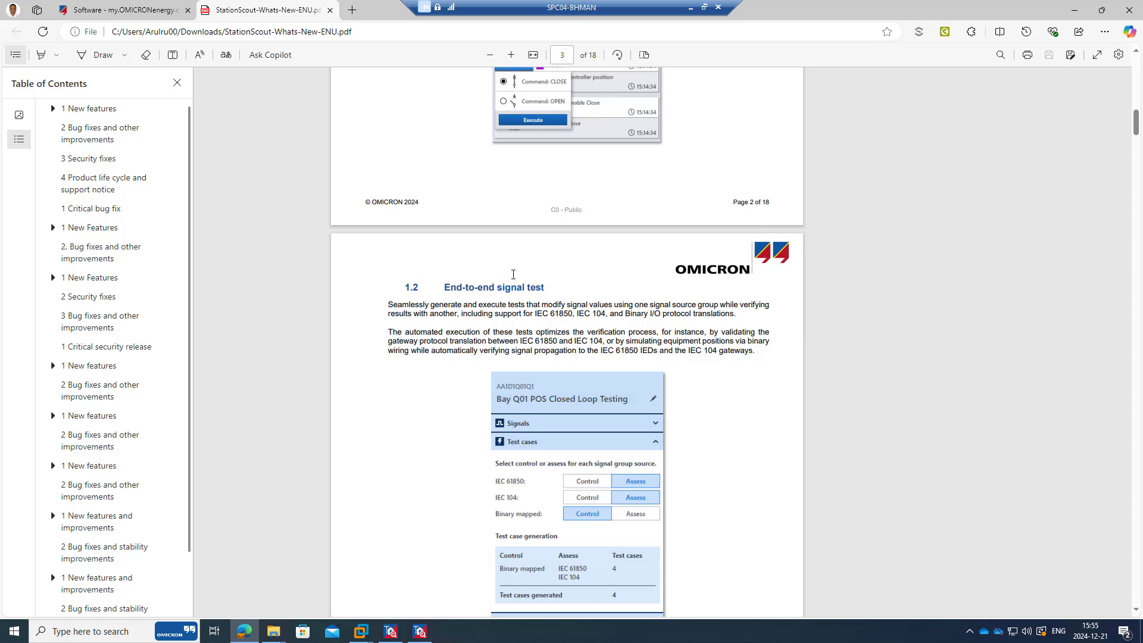
pyautogui.scroll(-5, 519, 319)
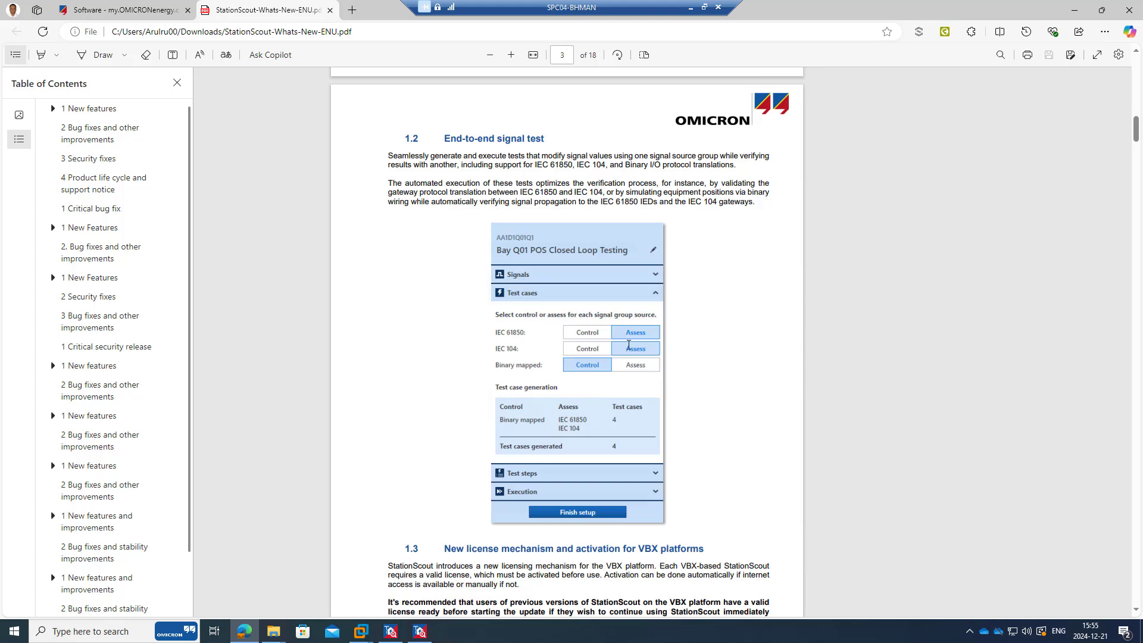
pyautogui.scroll(-10, 631, 414)
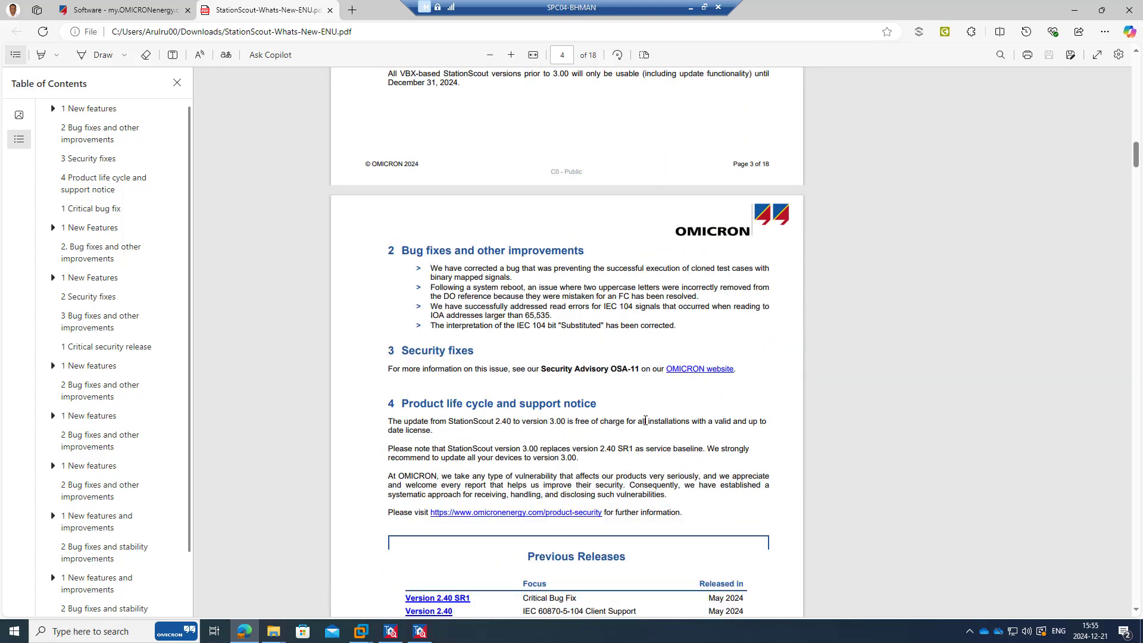
pyautogui.scroll(4, 645, 420)
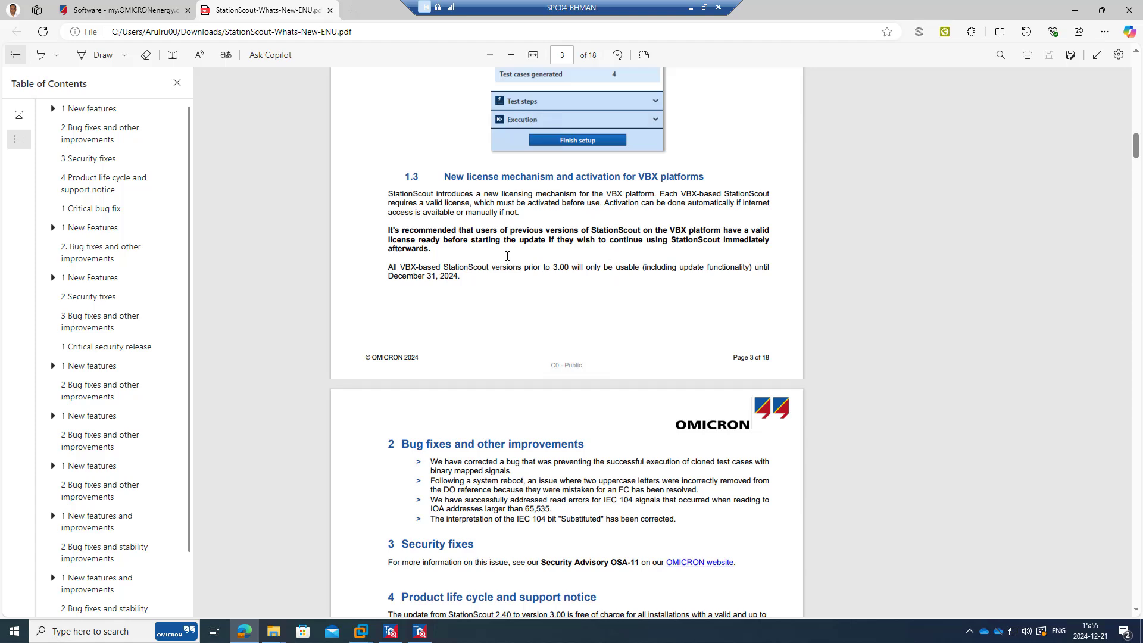
pyautogui.scroll(-3, 607, 407)
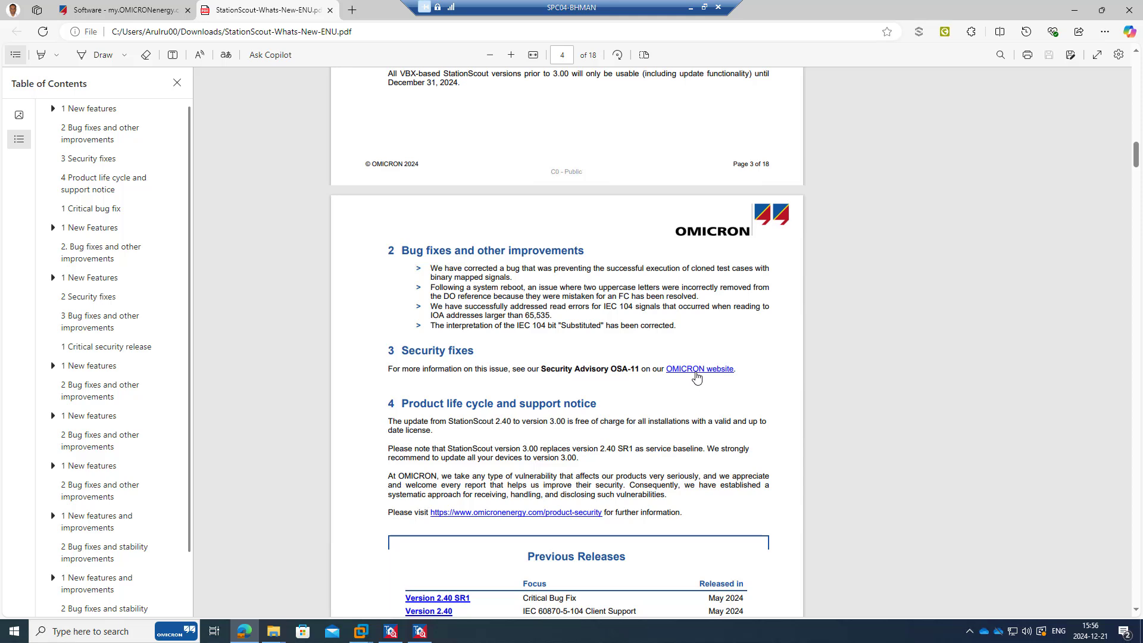
# Open the OMICRON website linked under Security fixes and find advisory OSA-11 in the Security Advisories table
pyautogui.click(695, 372)
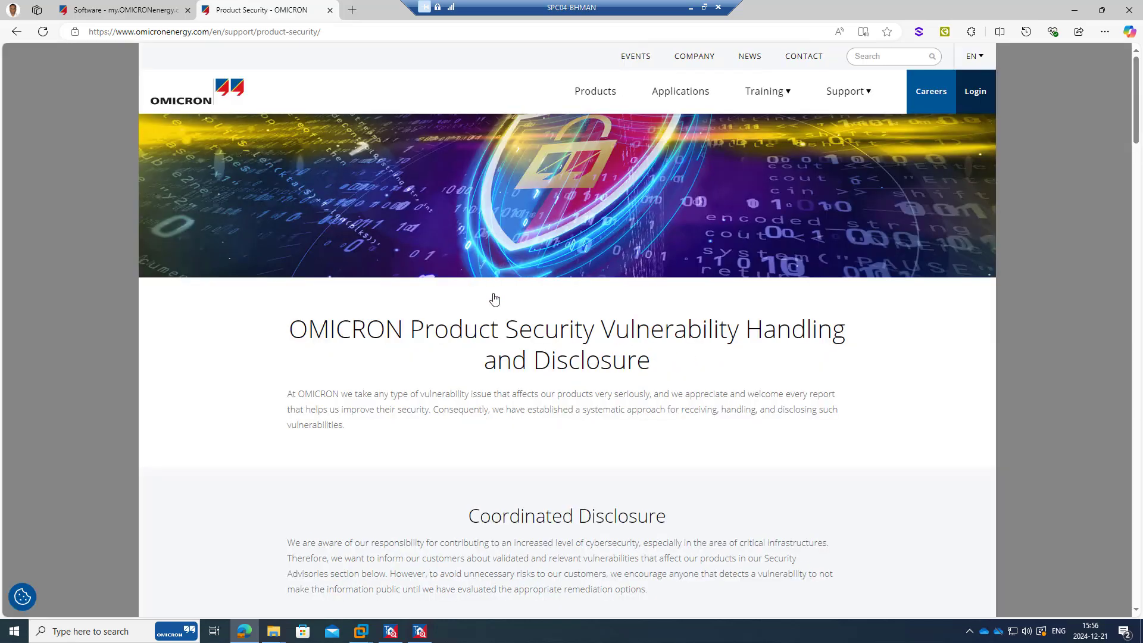
pyautogui.scroll(-12, 494, 297)
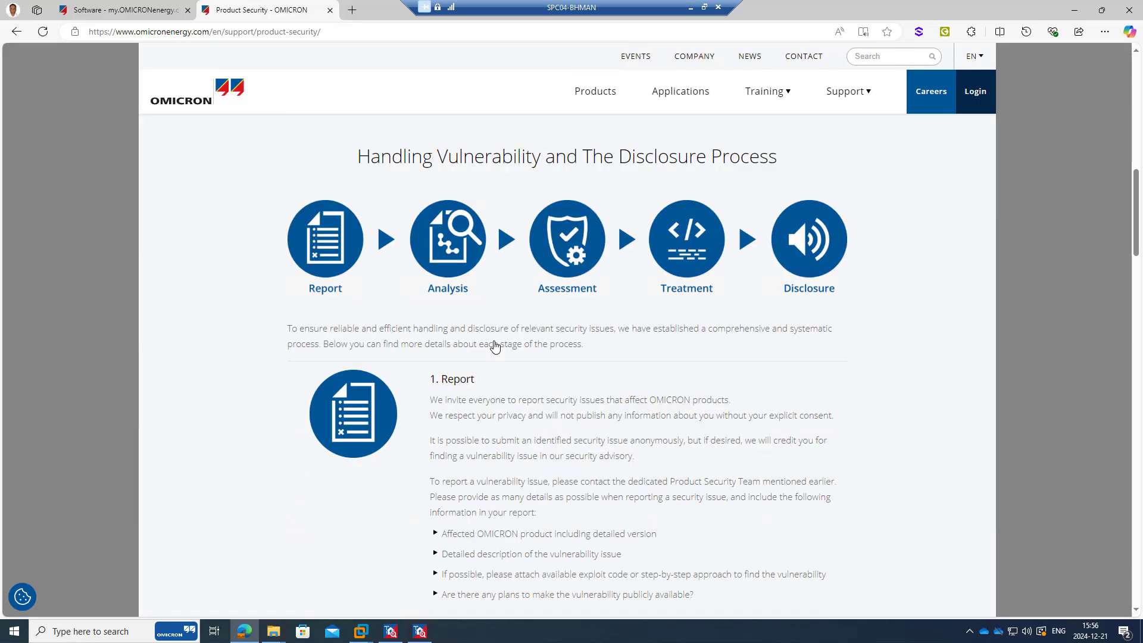
pyautogui.scroll(-16, 495, 345)
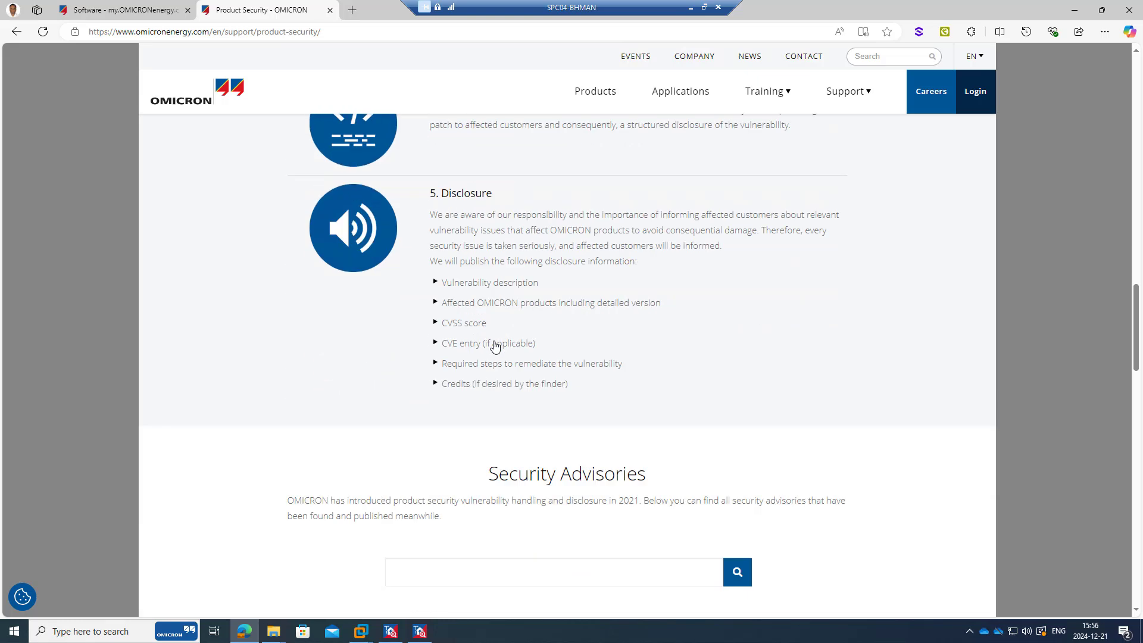
pyautogui.scroll(-3, 494, 346)
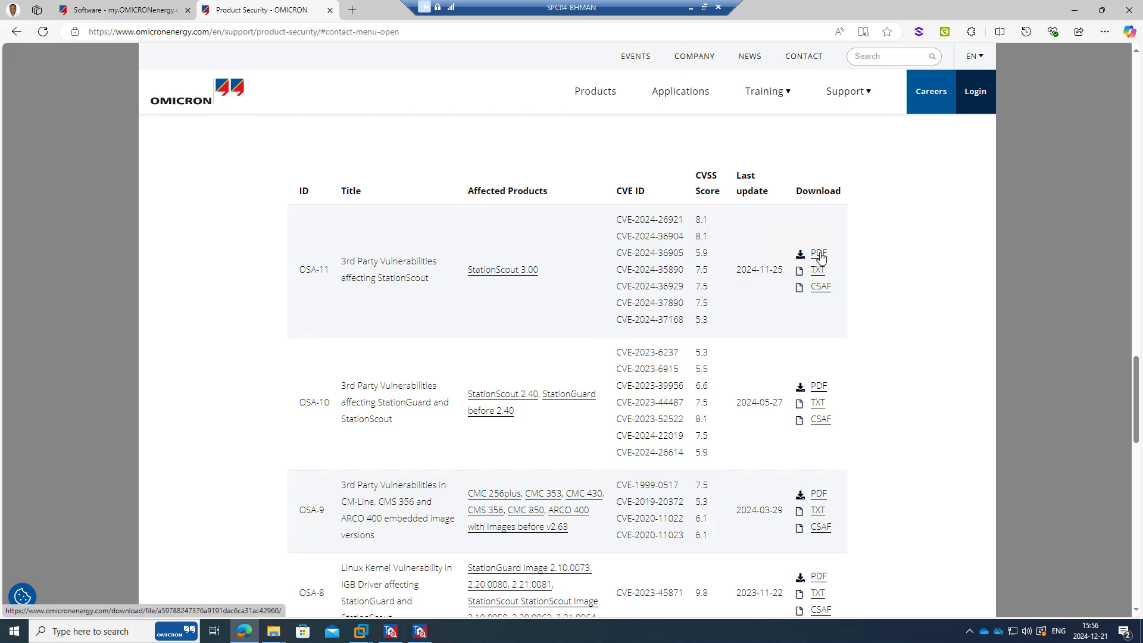
# Return to the portal's StationScout page and start the StationScout update in C:\Program Files\OMICRON\StationScout
pyautogui.click(145, 10)
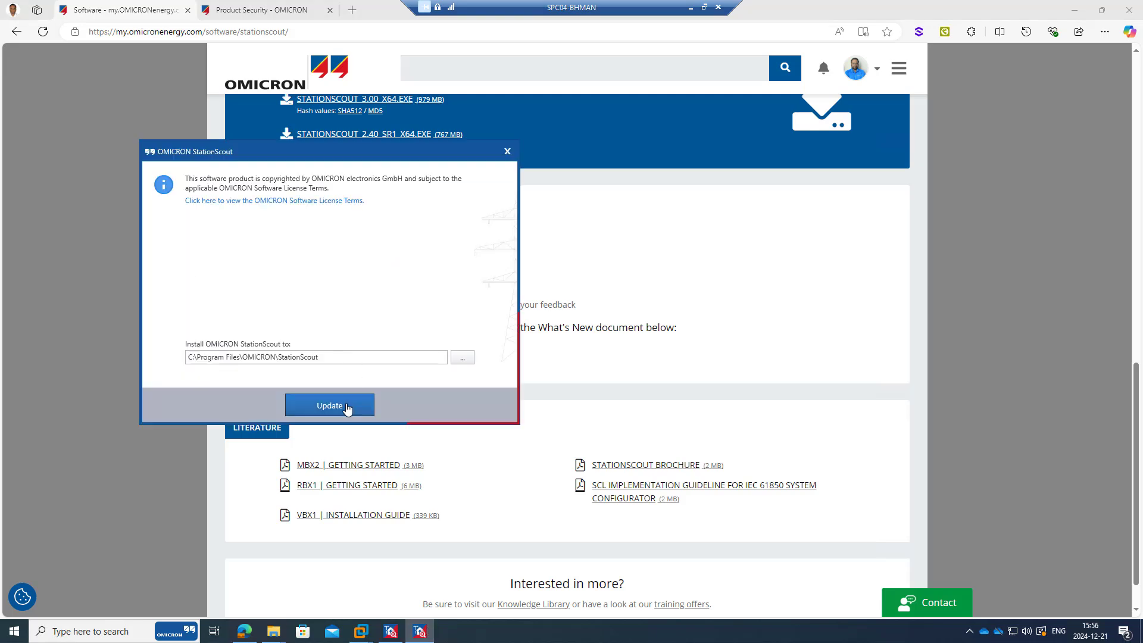
pyautogui.click(327, 405)
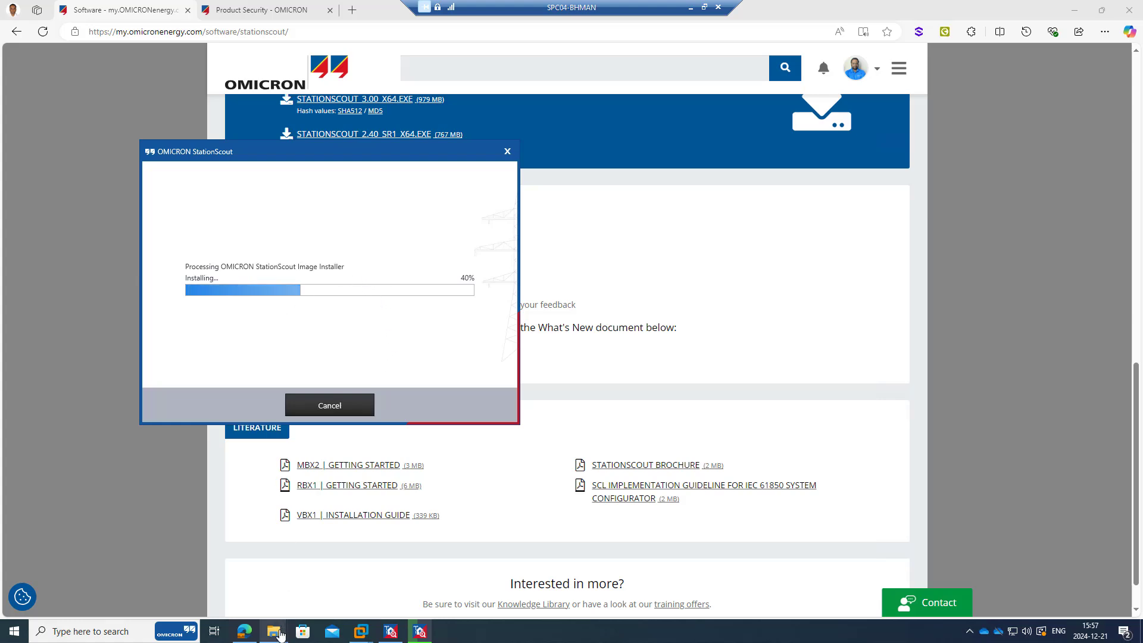
# In File Explorer, inspect the image files in C:\Program Files (x86)\Common Files\OMICRON\UpgradeImages\MBX and dismiss the folder window
pyautogui.moveTo(279, 636)
pyautogui.click(242, 602)
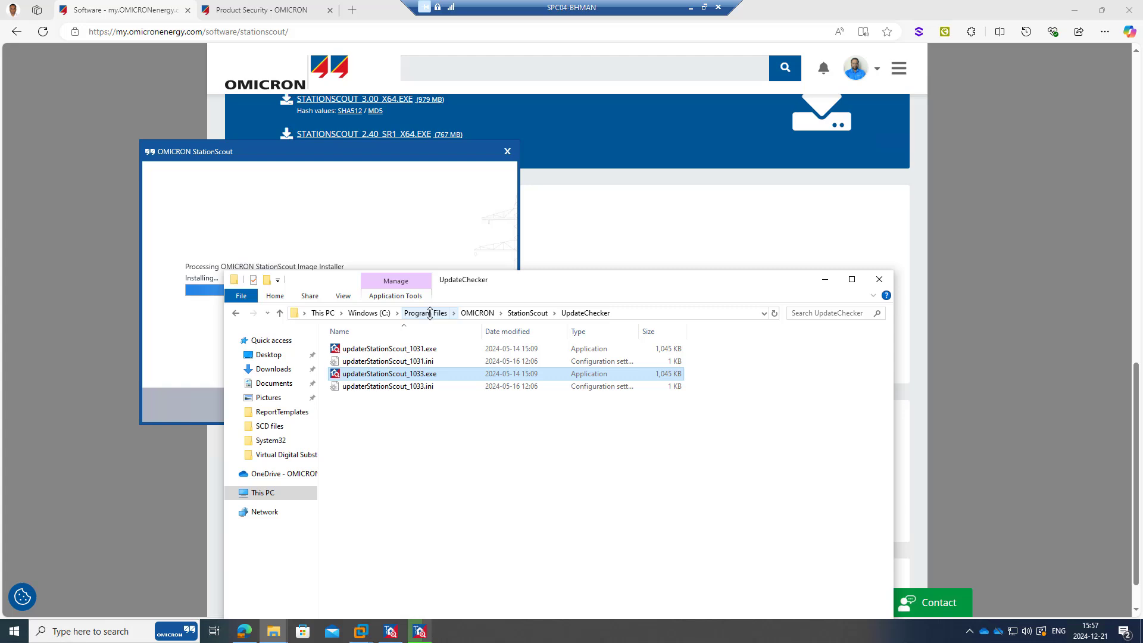
pyautogui.click(376, 314)
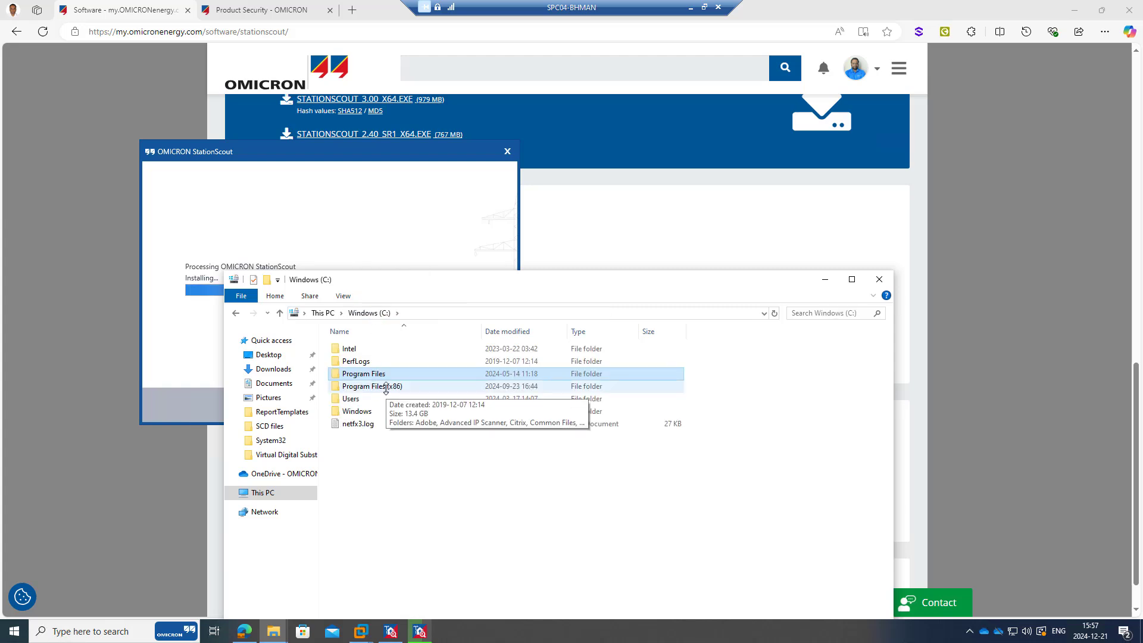
pyautogui.doubleClick(385, 387)
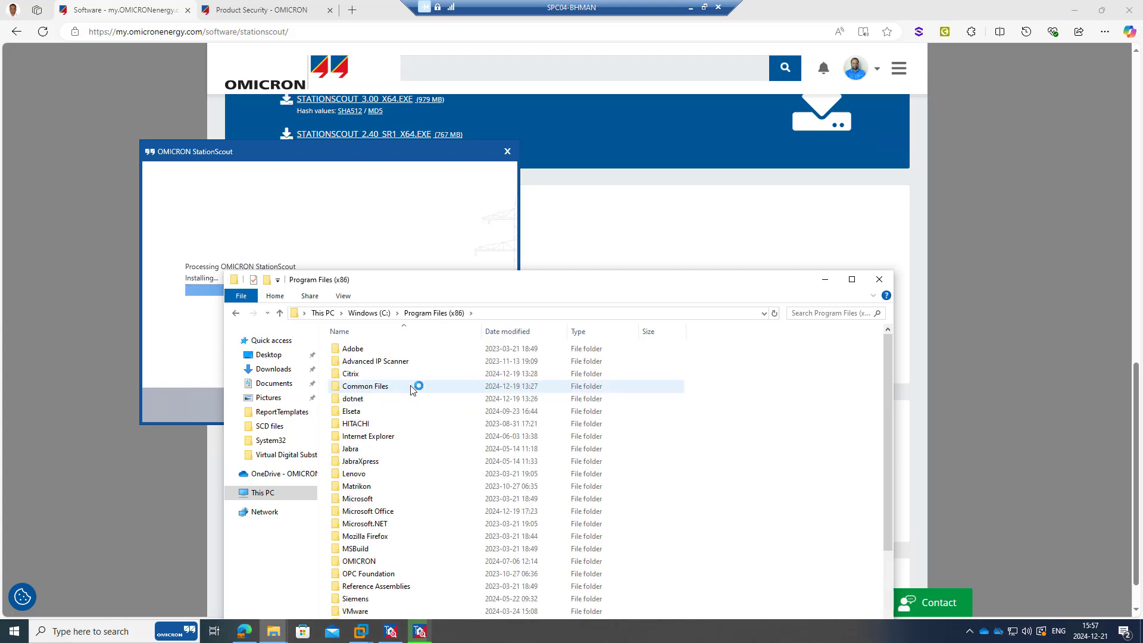
pyautogui.doubleClick(378, 389)
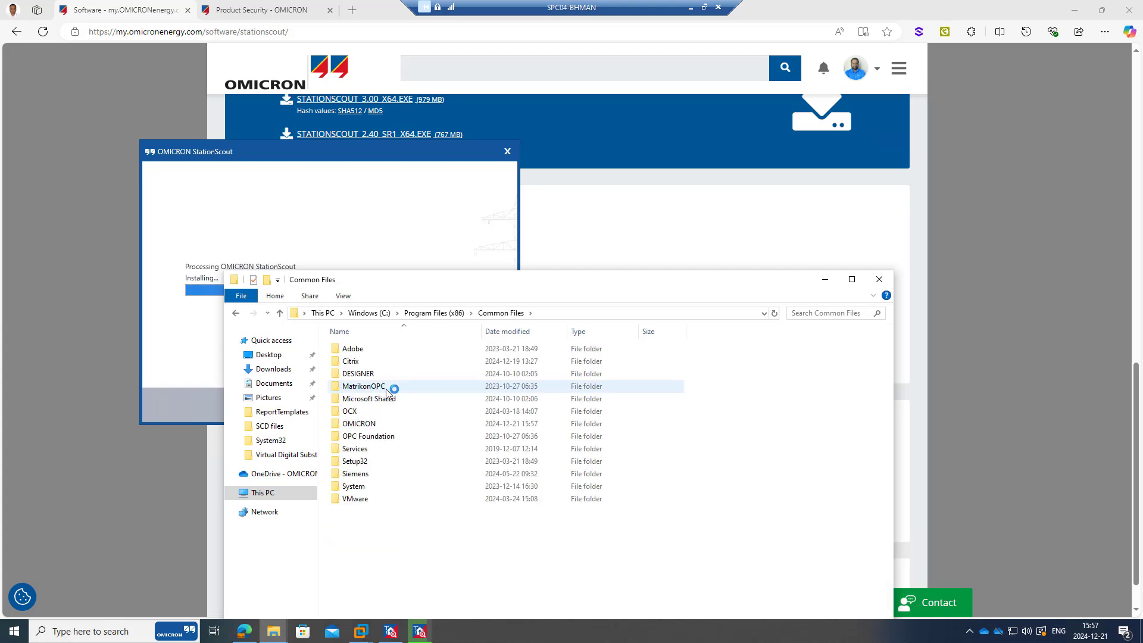
pyautogui.doubleClick(384, 423)
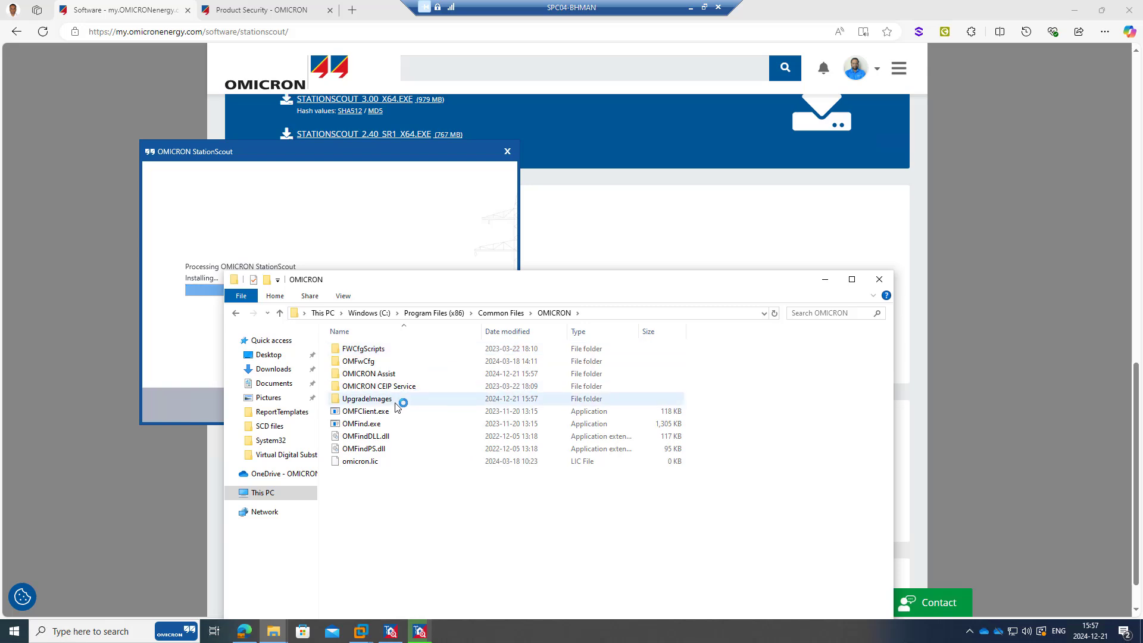
pyautogui.doubleClick(393, 398)
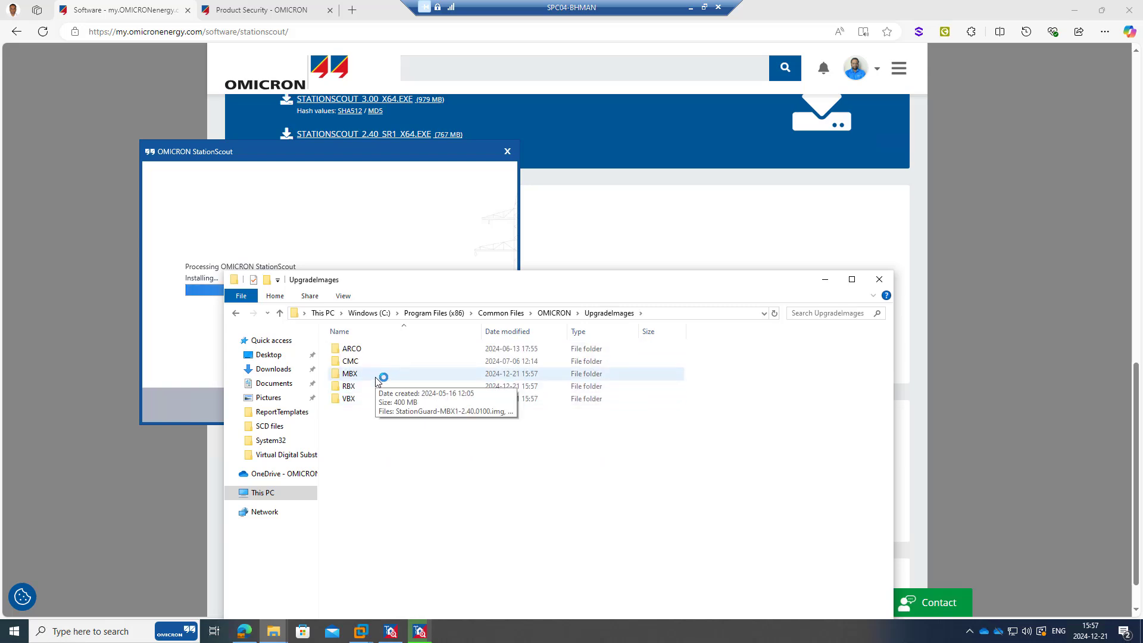
pyautogui.doubleClick(378, 376)
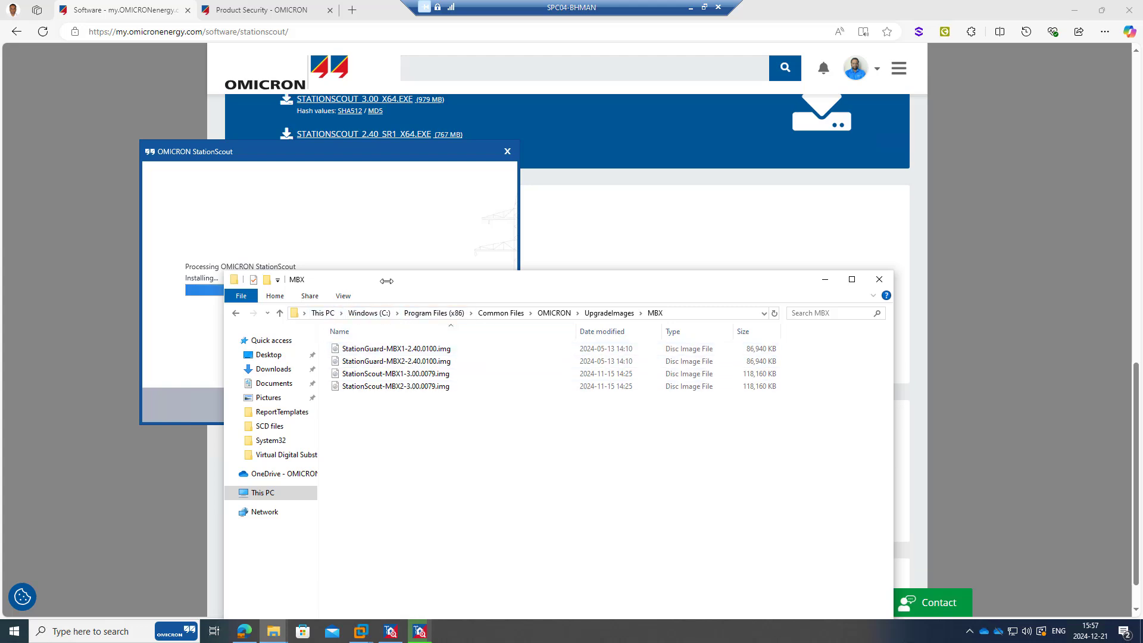
pyautogui.moveTo(386, 281); pyautogui.dragTo(566, 229)
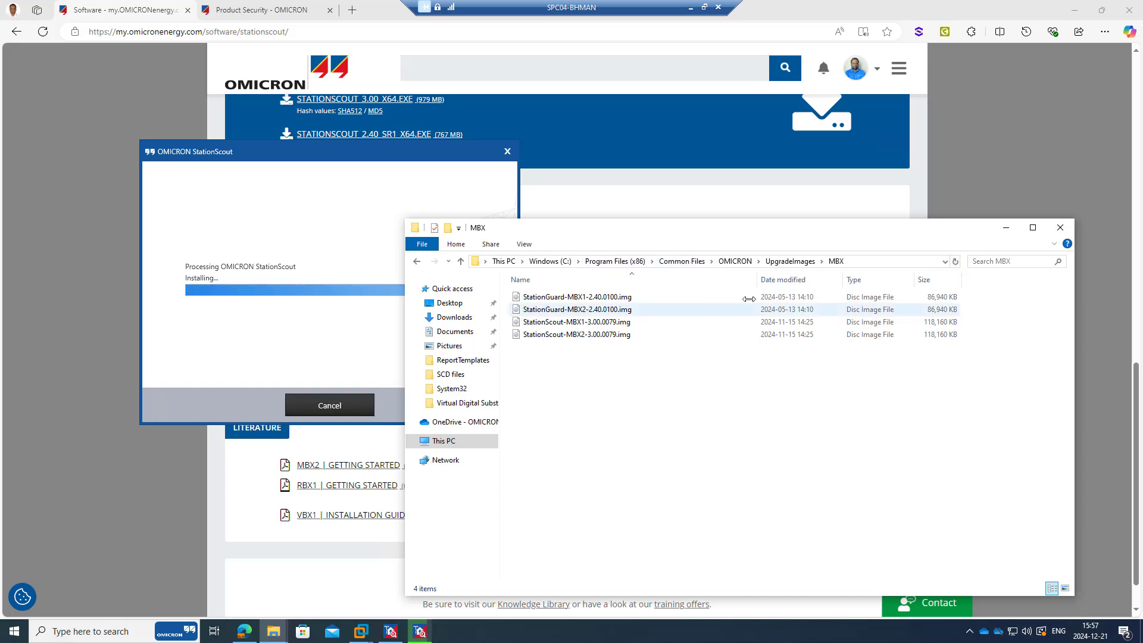
pyautogui.click(1057, 229)
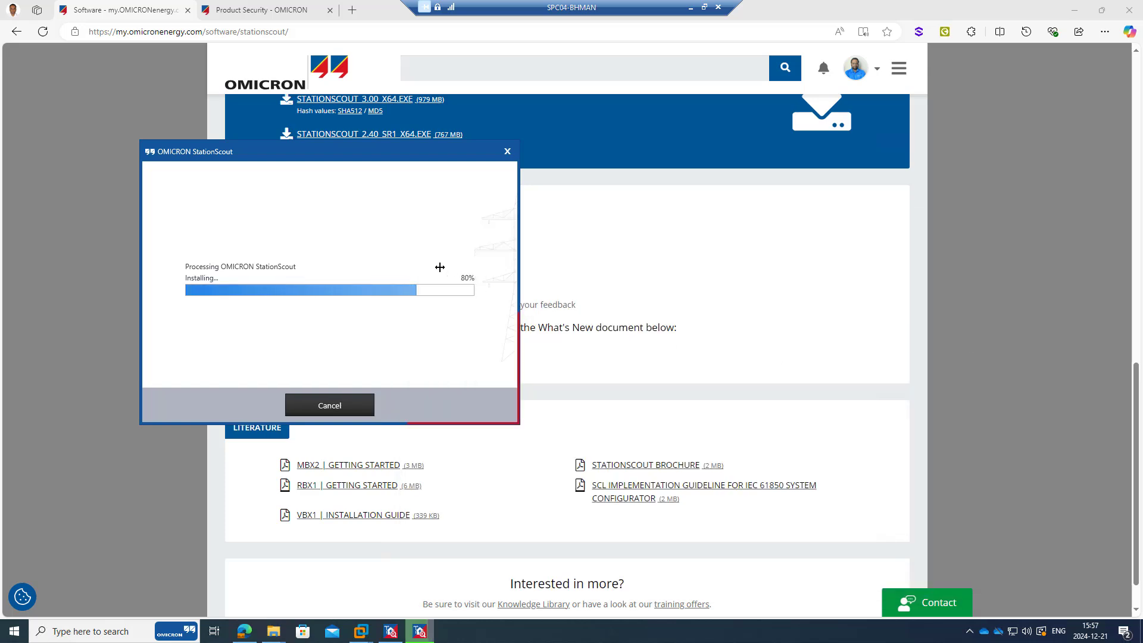
# Check the Installing Updates progress window and close the StationScout installer once the update has finished
pyautogui.click(393, 633)
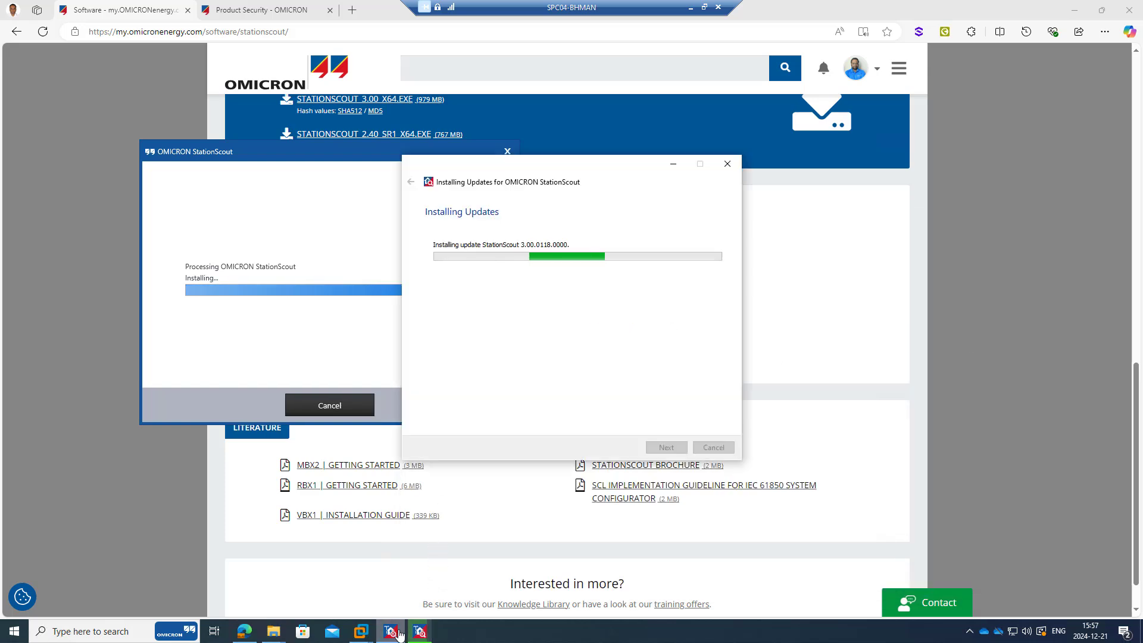
pyautogui.click(360, 160)
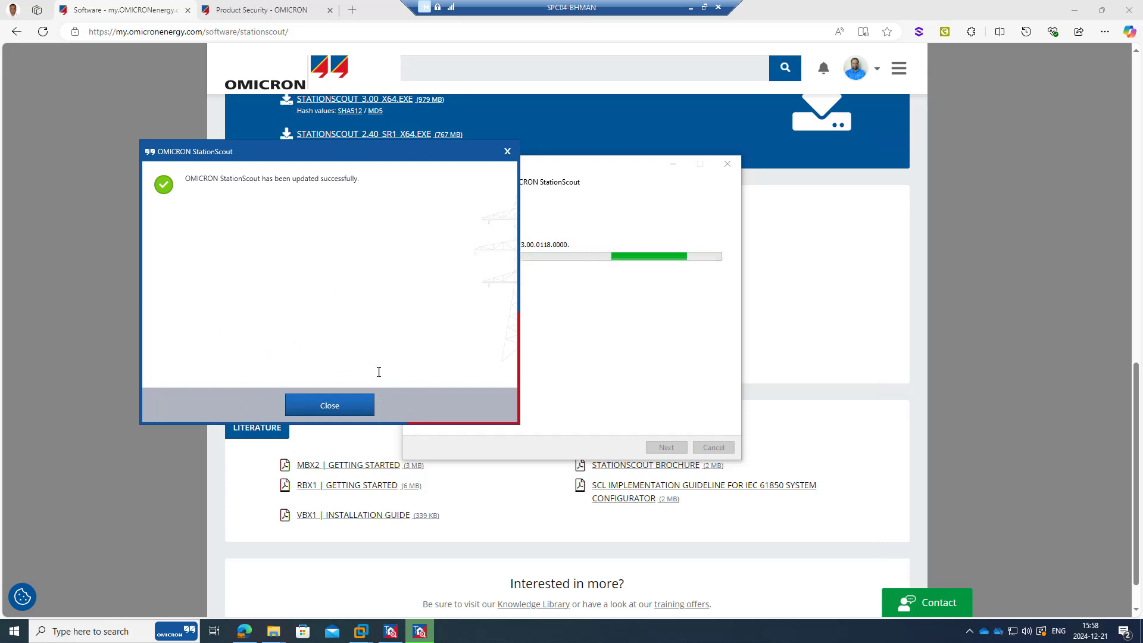
pyautogui.click(347, 403)
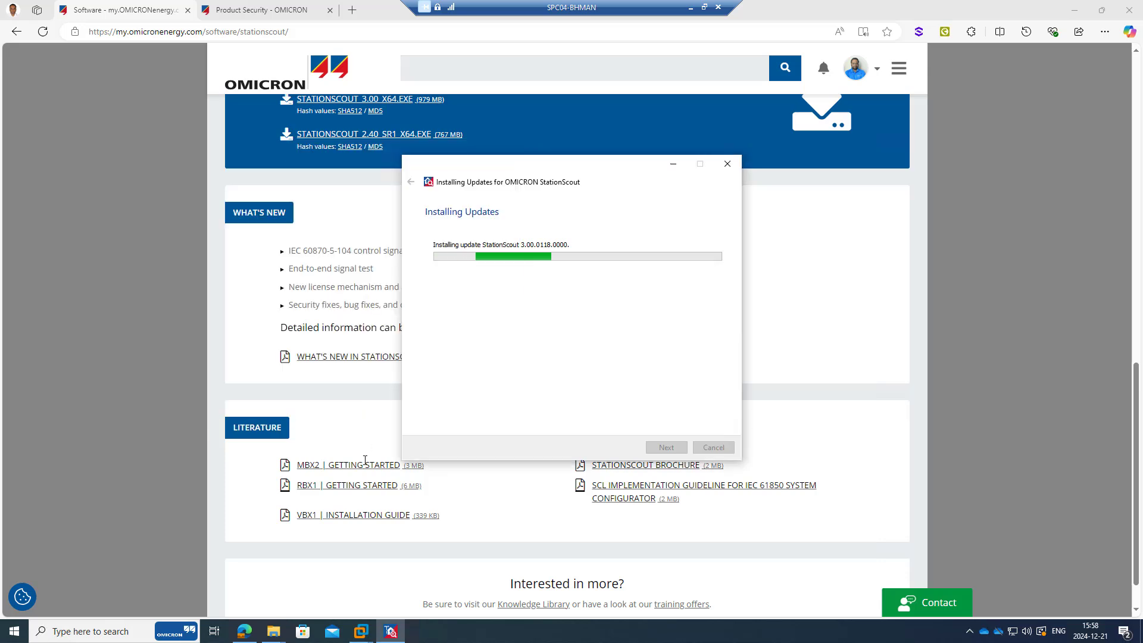
# Reopen the MBX image folder in File Explorer, refresh it, and examine the RBX, MBX and VBX folders under UpgradeImages
pyautogui.moveTo(279, 622)
pyautogui.click(250, 584)
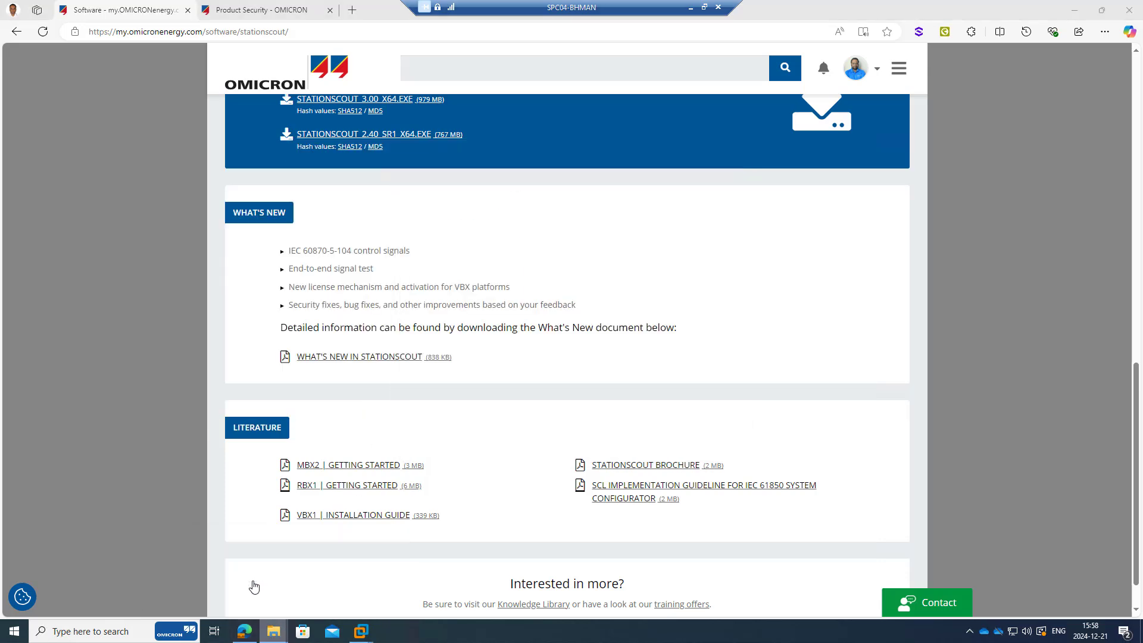
pyautogui.rightClick(701, 396)
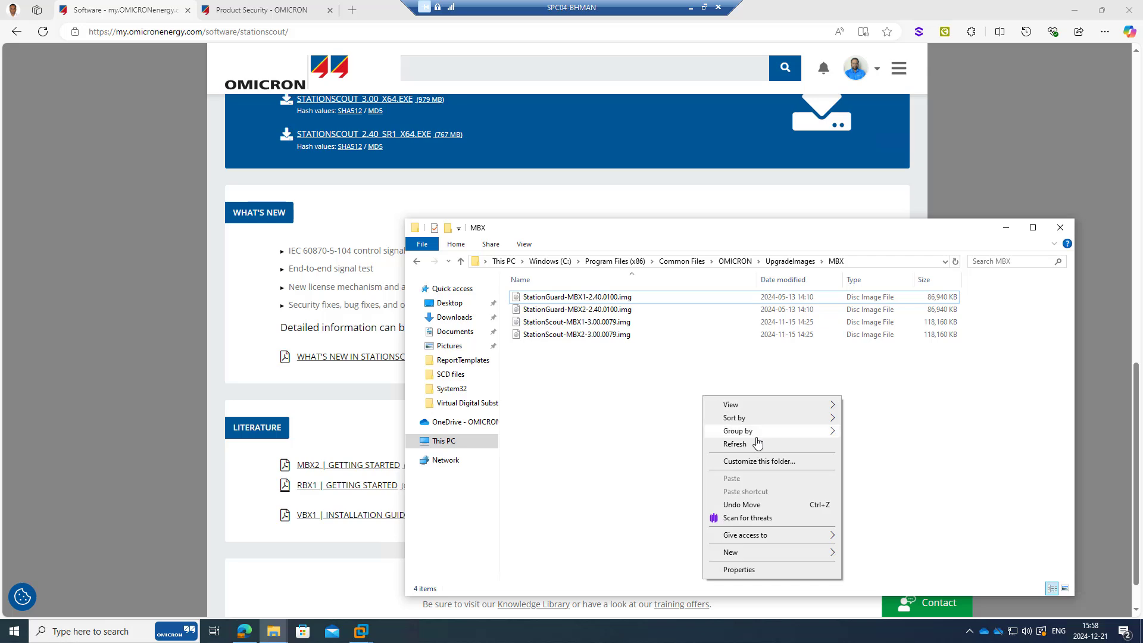
pyautogui.click(750, 443)
pyautogui.click(786, 262)
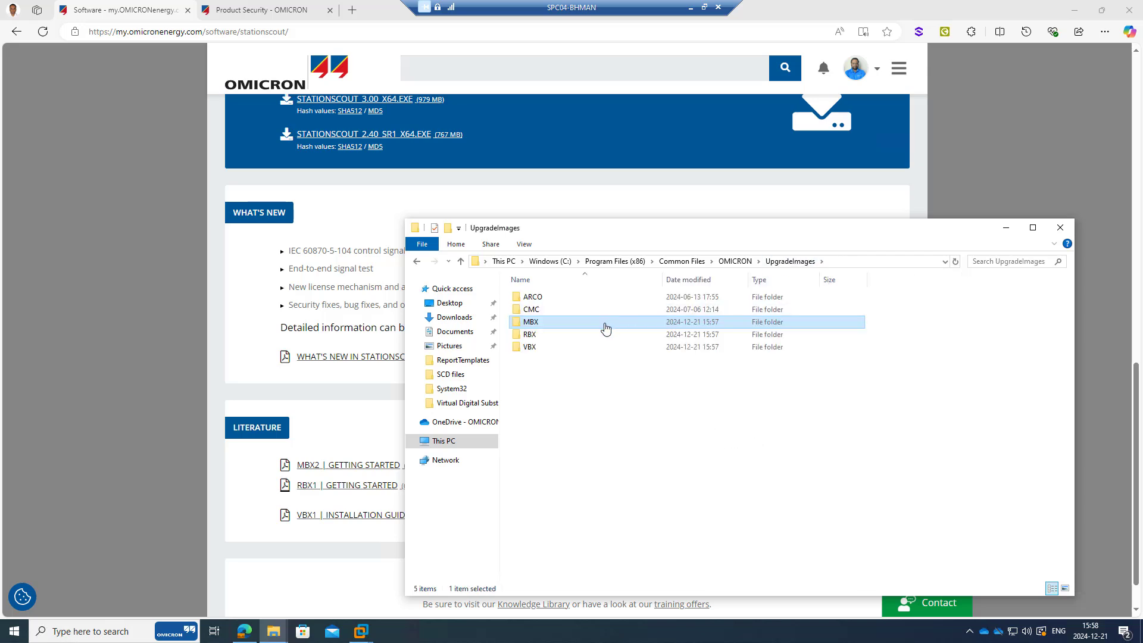
pyautogui.doubleClick(568, 336)
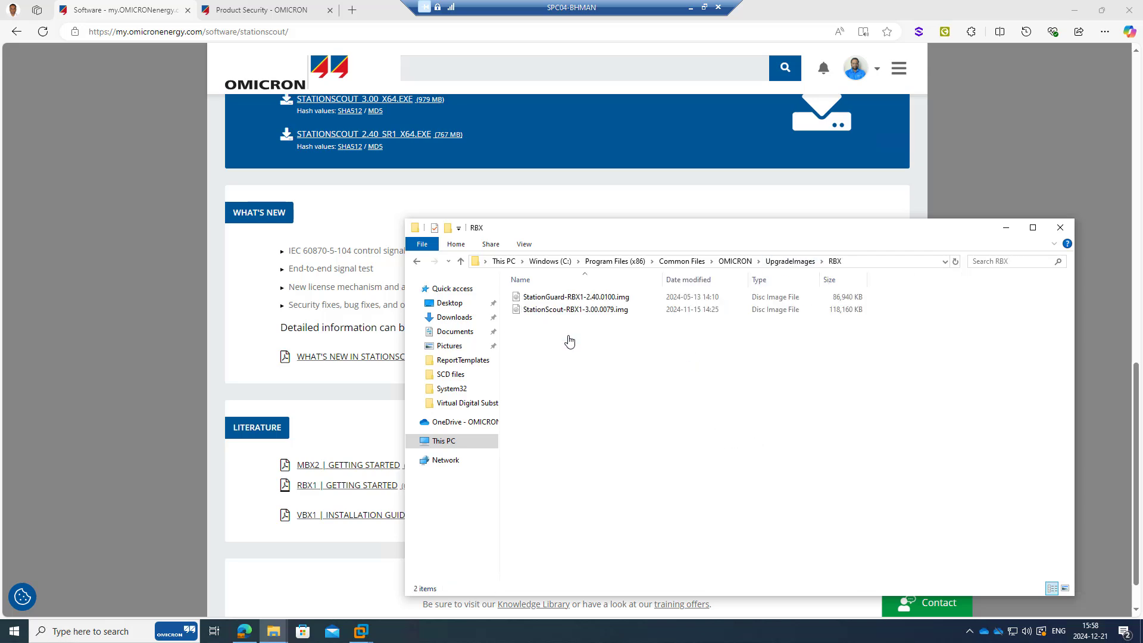
pyautogui.click(793, 263)
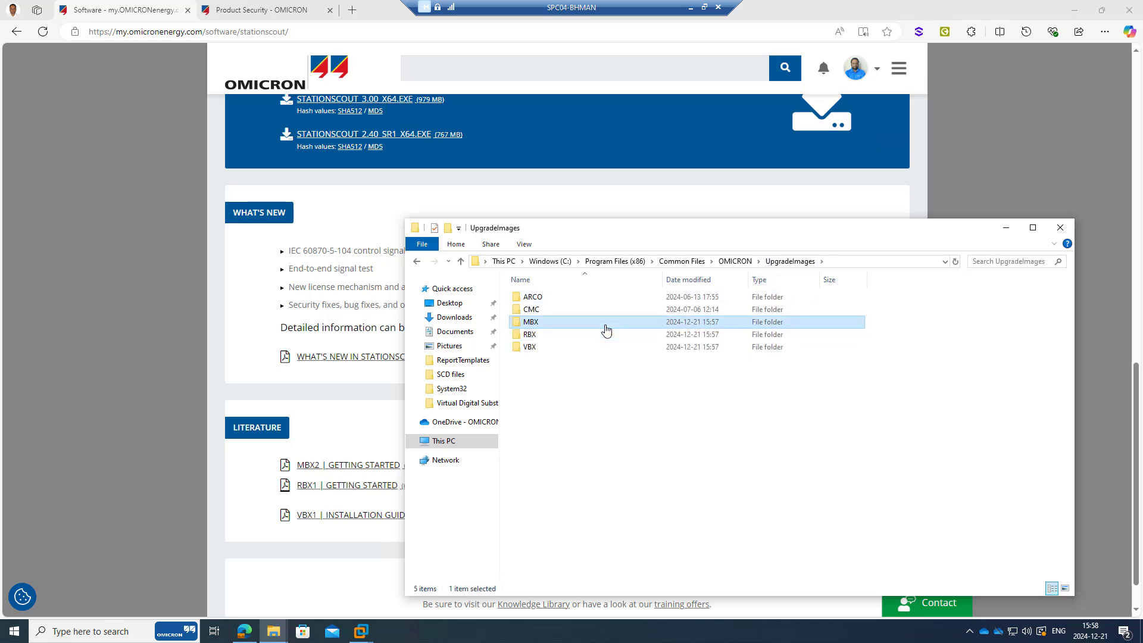
pyautogui.doubleClick(533, 322)
pyautogui.click(795, 264)
pyautogui.doubleClick(556, 348)
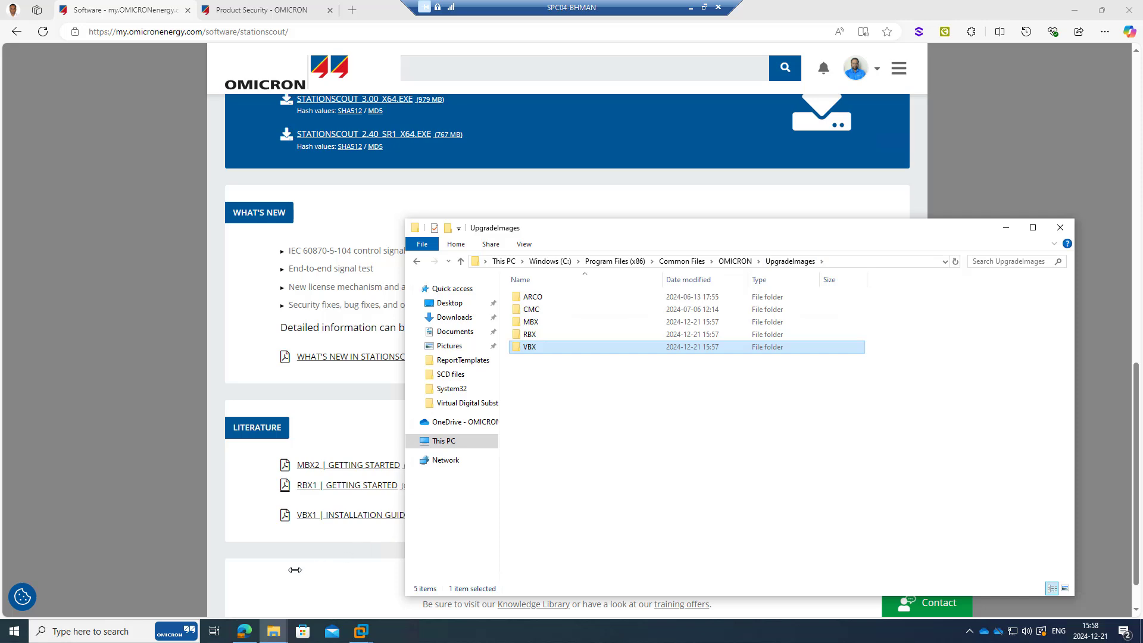
# Find and launch the OMICRON Device Link app through Windows search
pyautogui.click(12, 630)
pyautogui.write('de')
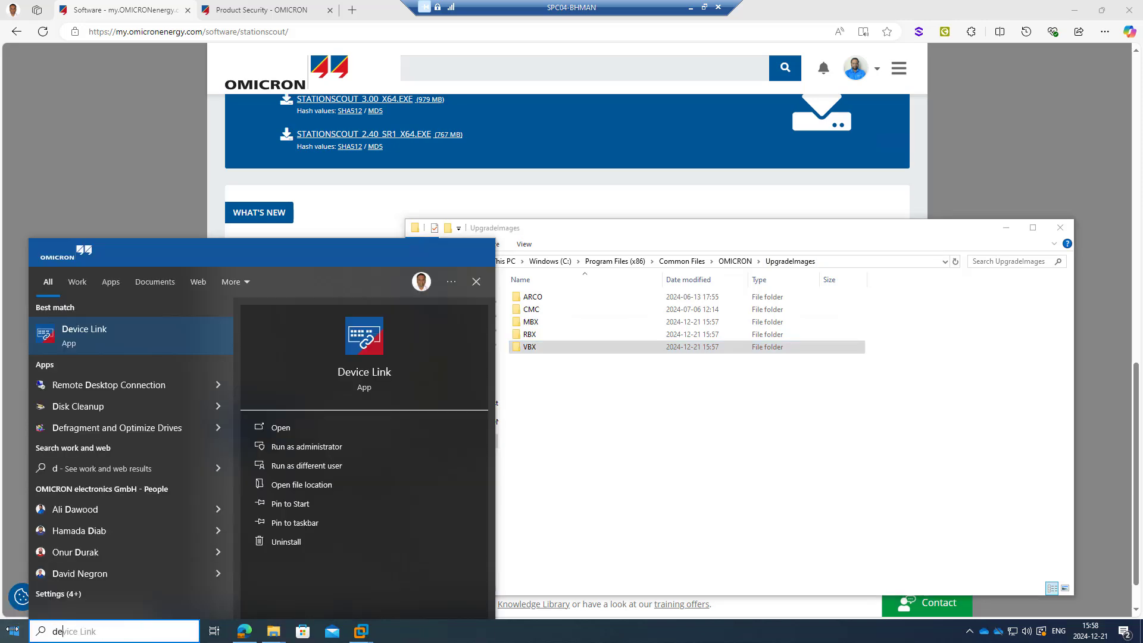
pyautogui.click(116, 351)
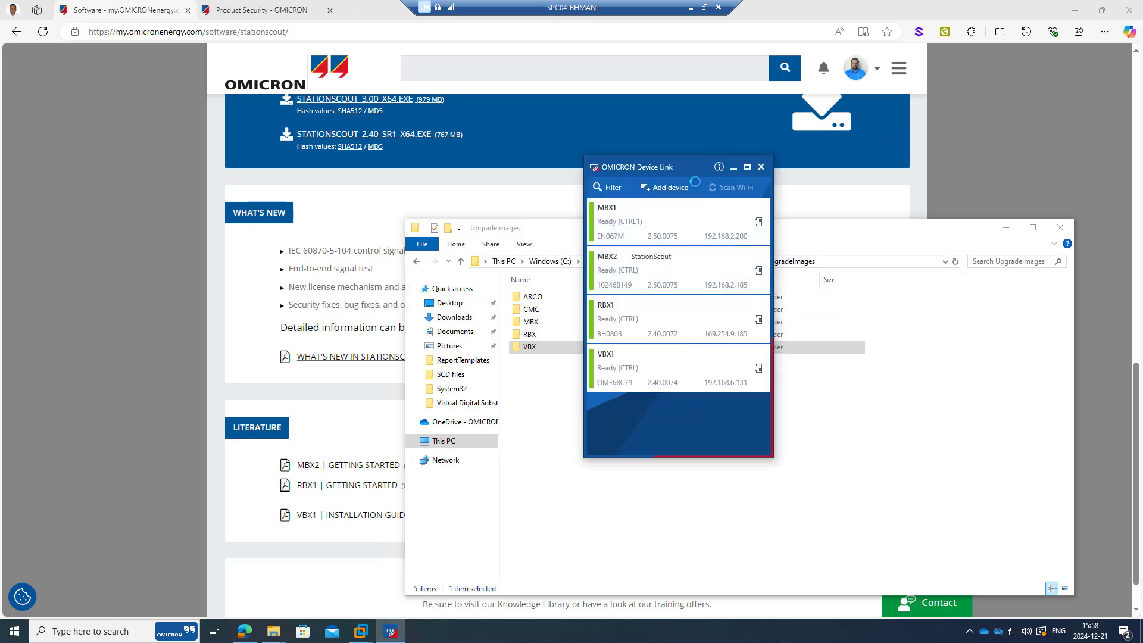
# Move the Device Link window clear of the folder list and launch StationScout through Windows search
pyautogui.moveTo(674, 165); pyautogui.dragTo(905, 169)
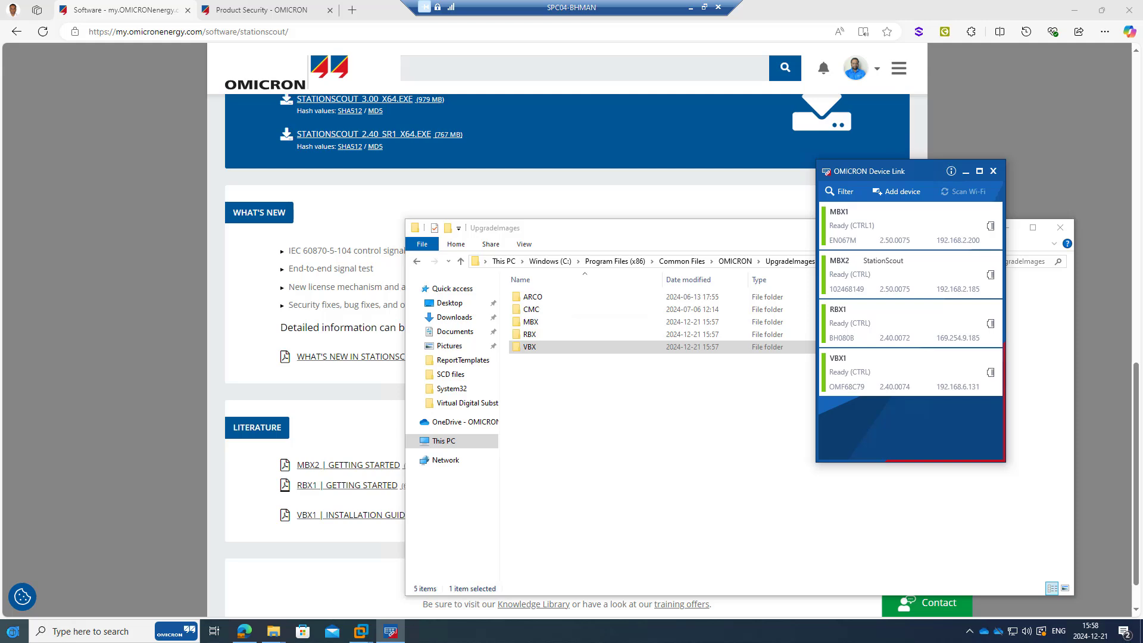
pyautogui.click(14, 631)
pyautogui.write('stat')
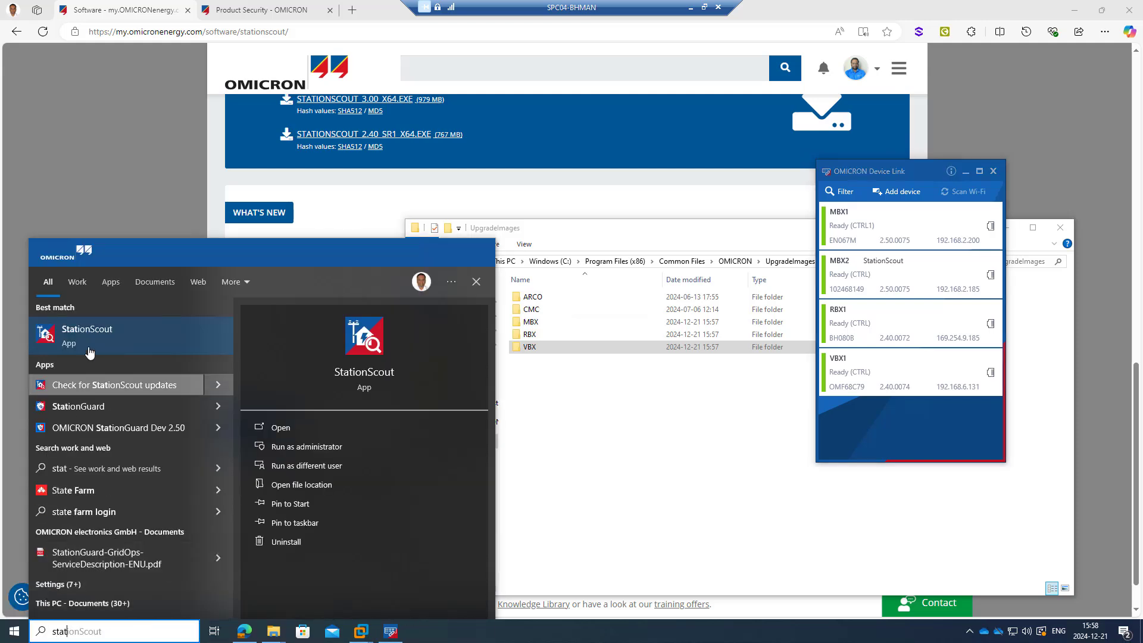
pyautogui.click(89, 352)
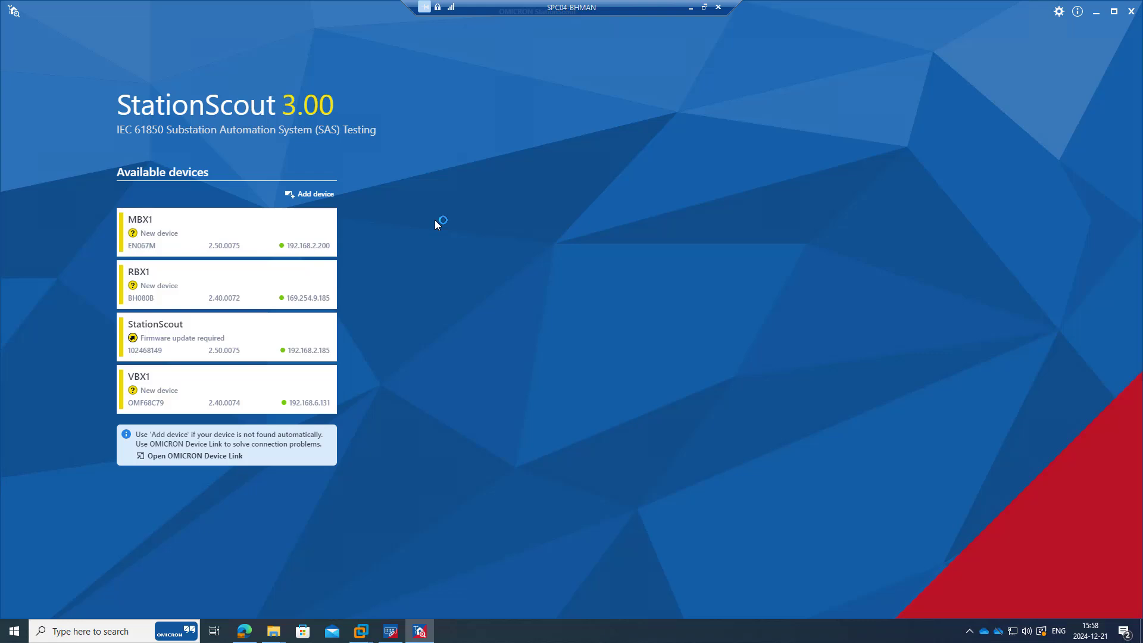
# Confirm the new MBX1 device at 192.168.2.200 so that its certificate is stored
pyautogui.click(262, 244)
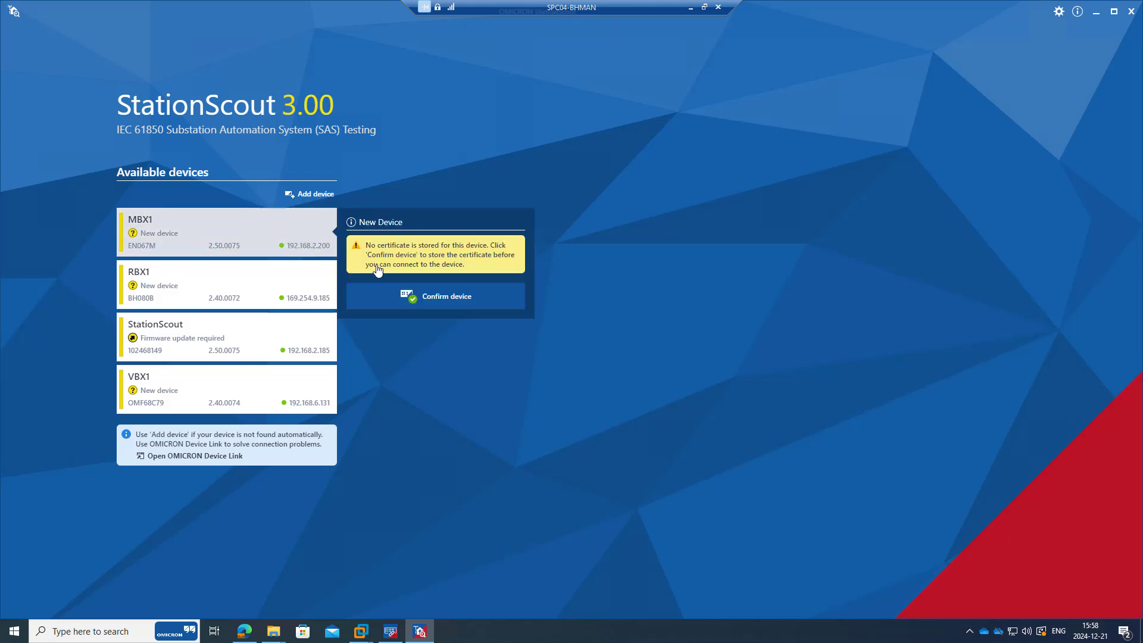
pyautogui.click(408, 296)
pyautogui.click(625, 388)
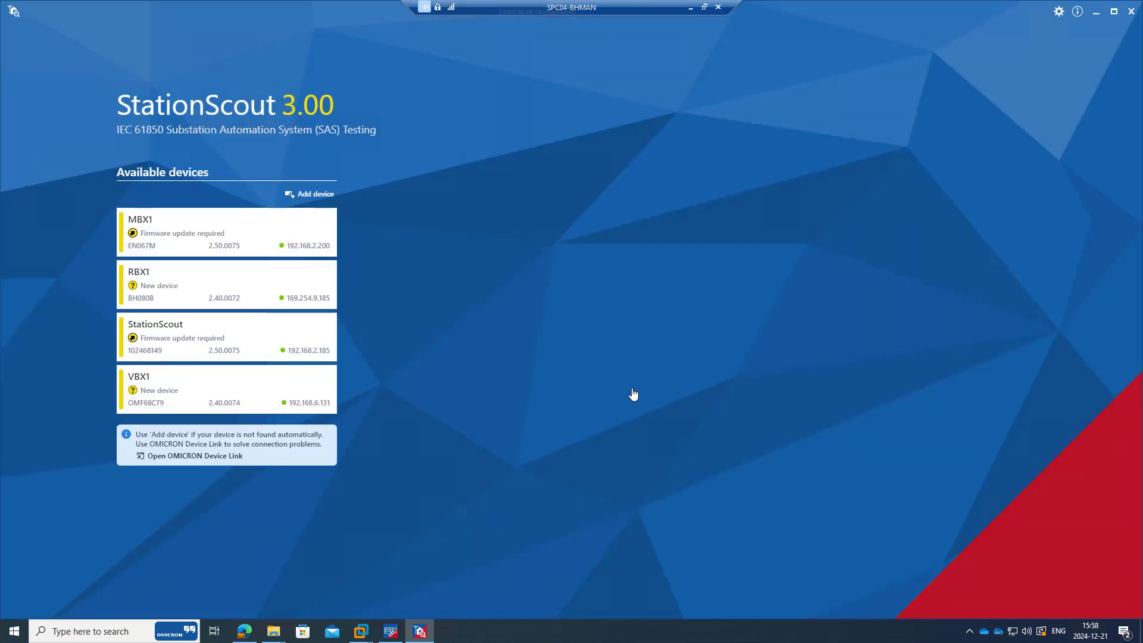
# Check the MBX1 license information and start its firmware update to version 3.00.0079
pyautogui.click(254, 237)
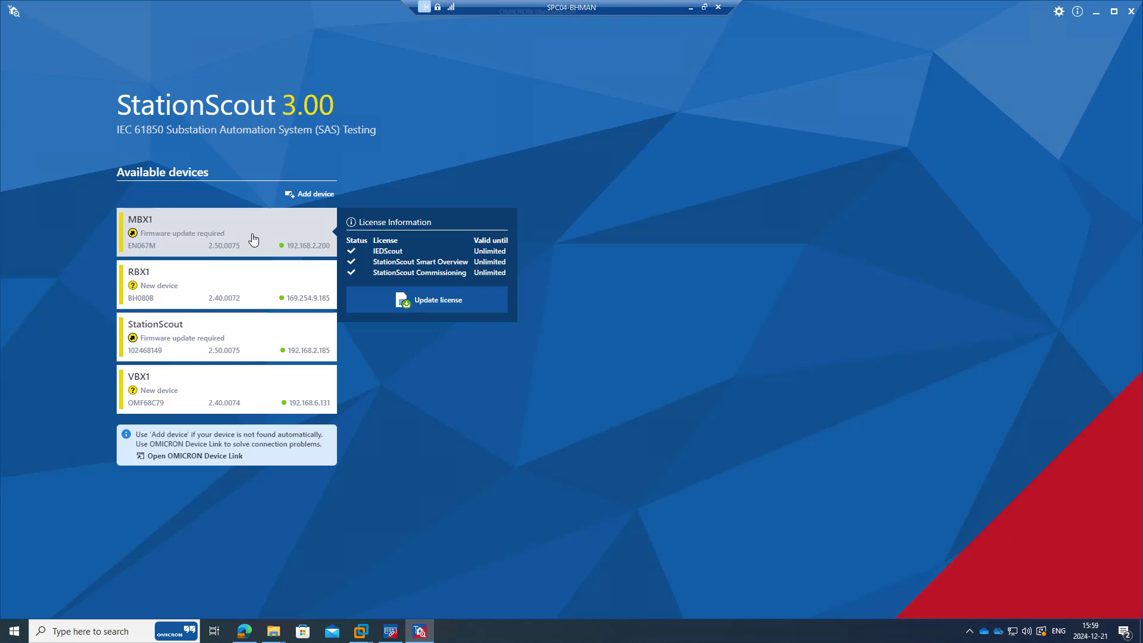
pyautogui.click(253, 239)
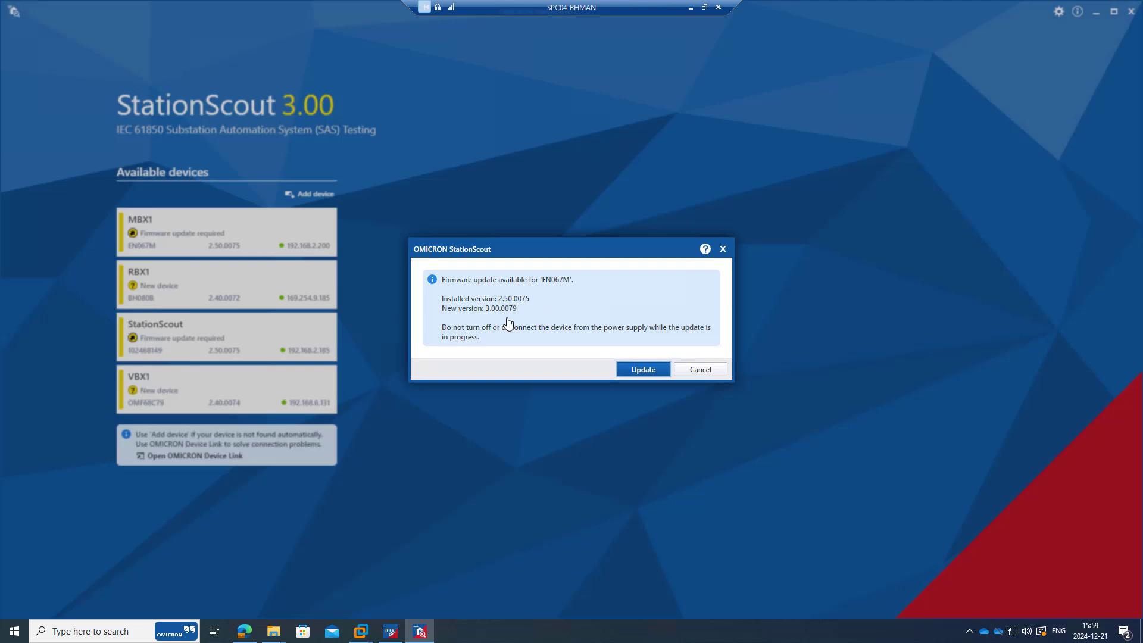
pyautogui.click(636, 371)
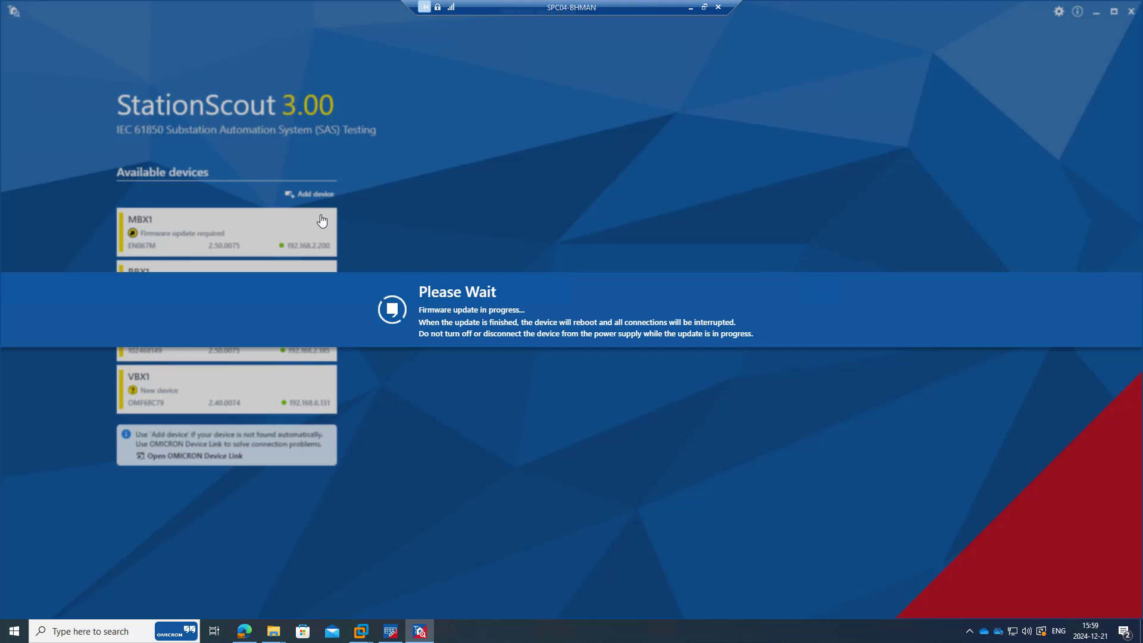
# Follow the MBX1 firmware update in Device Link and compare its device status with the StationScout list
pyautogui.click(390, 631)
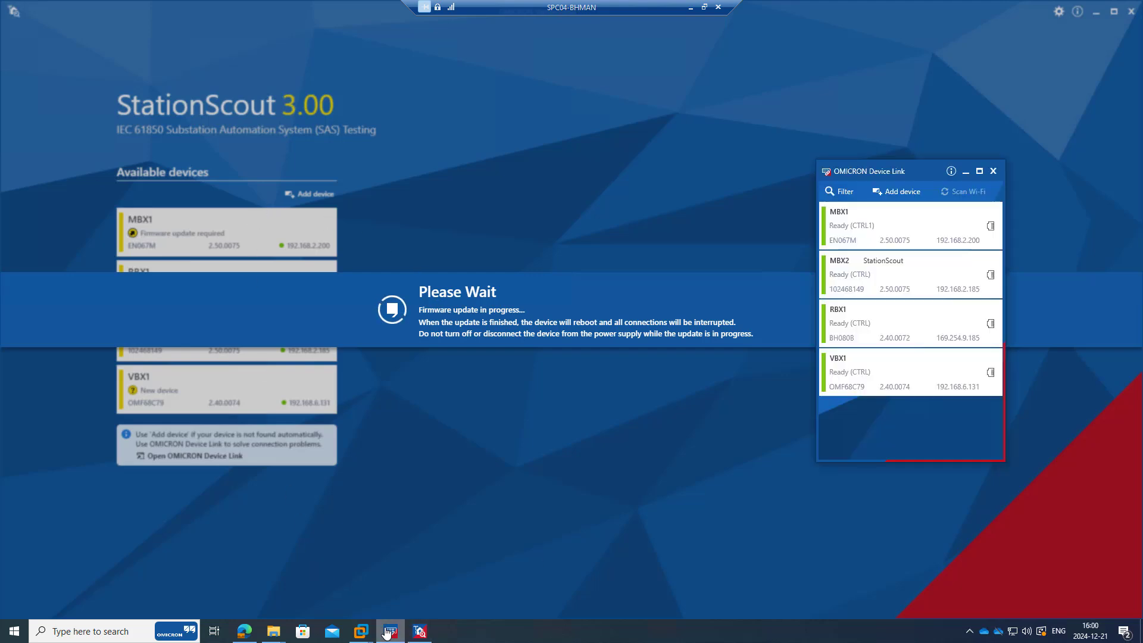
pyautogui.moveTo(953, 241)
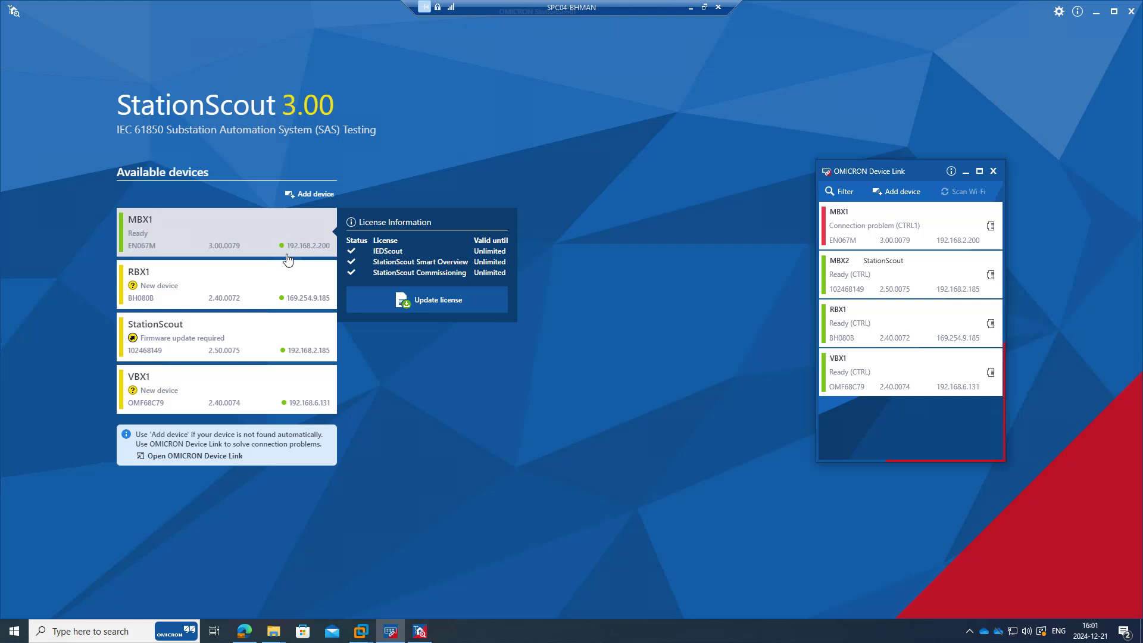
pyautogui.click(575, 165)
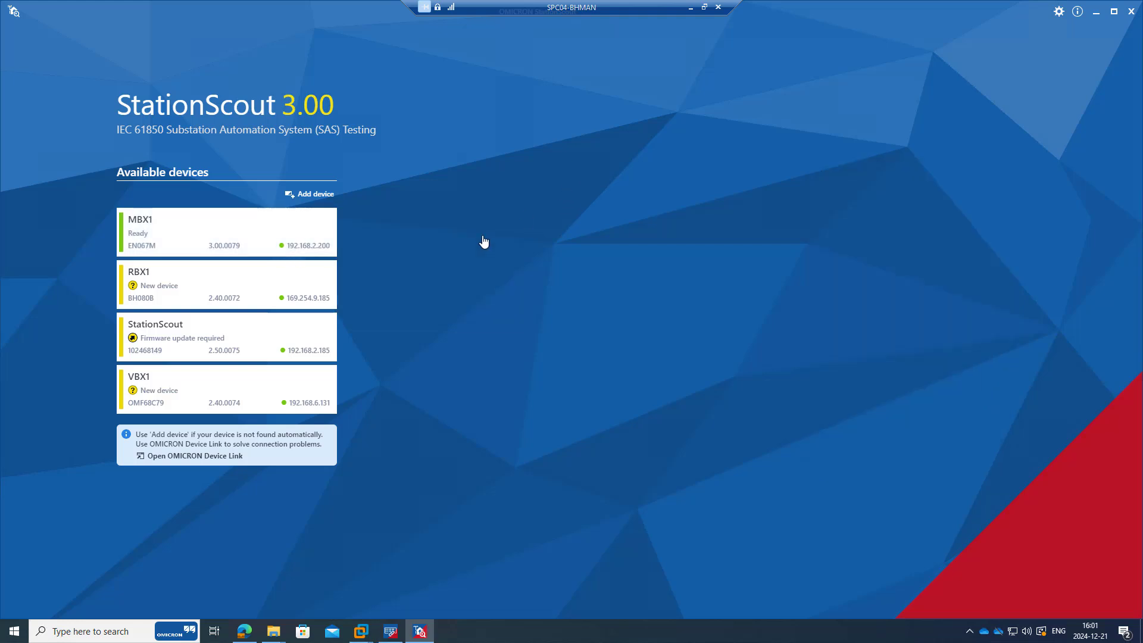
pyautogui.click(391, 632)
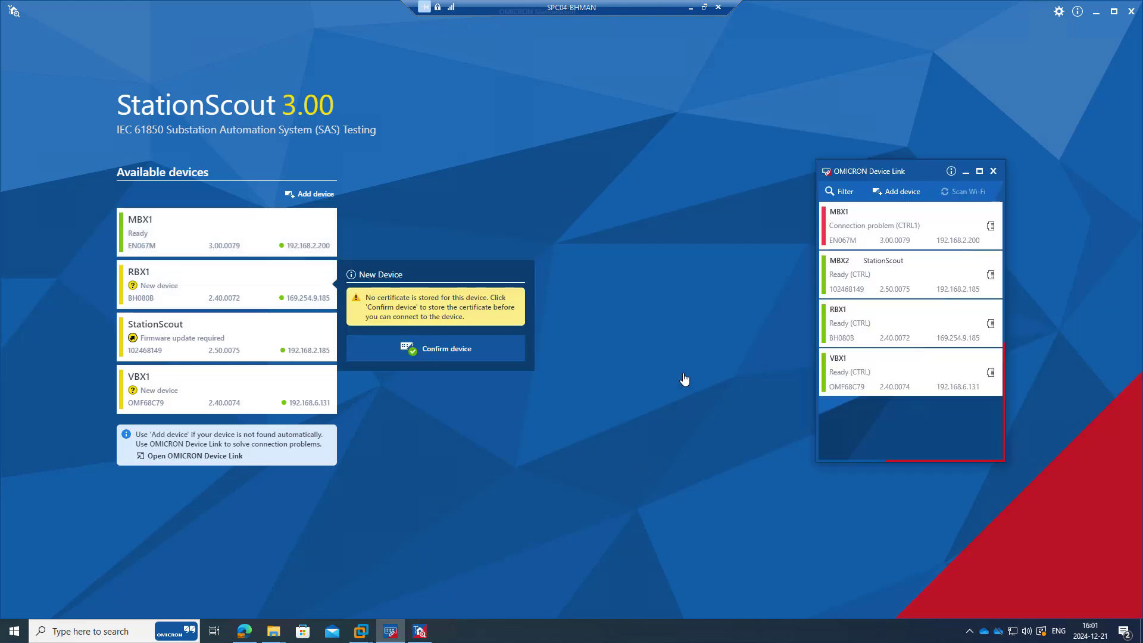
# Connect to the updated MBX1 and show the details and communication links of IED AA1D1Q01Q1 in the system diagram
pyautogui.click(277, 244)
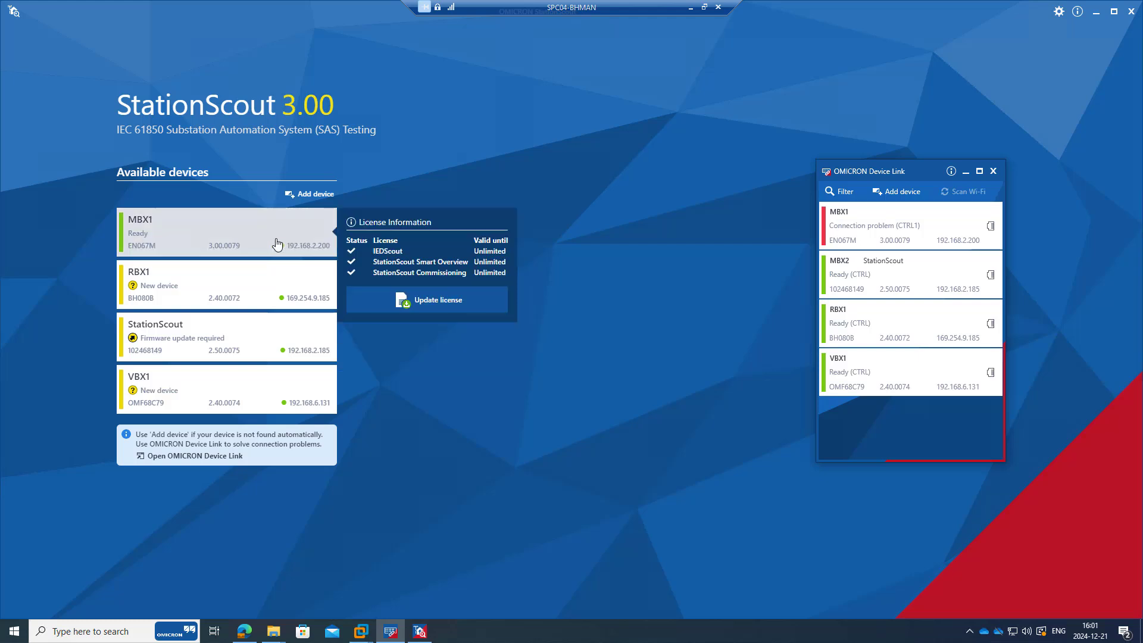
pyautogui.doubleClick(277, 244)
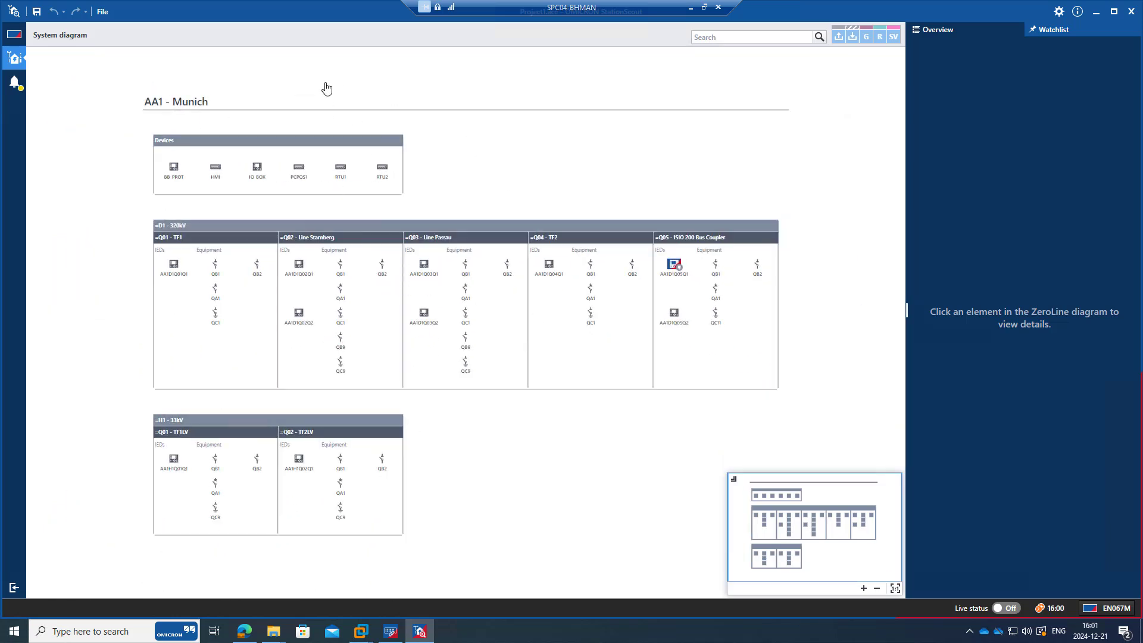
pyautogui.click(166, 268)
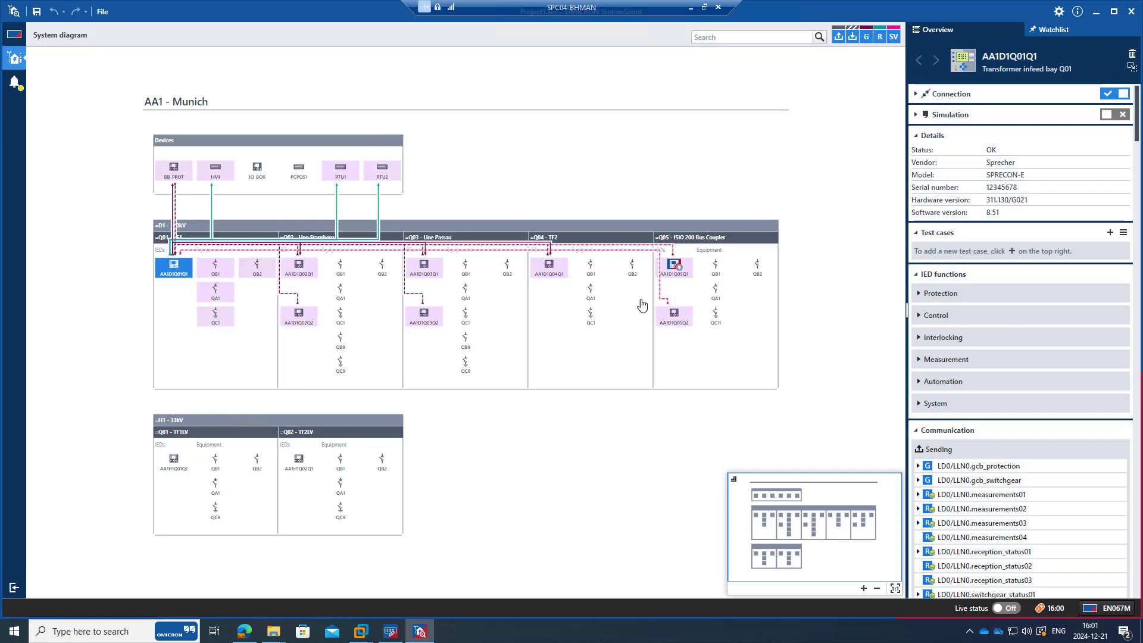
# Check the firmware and license information in the MBX1 system settings, then return to the system diagram
pyautogui.click(15, 39)
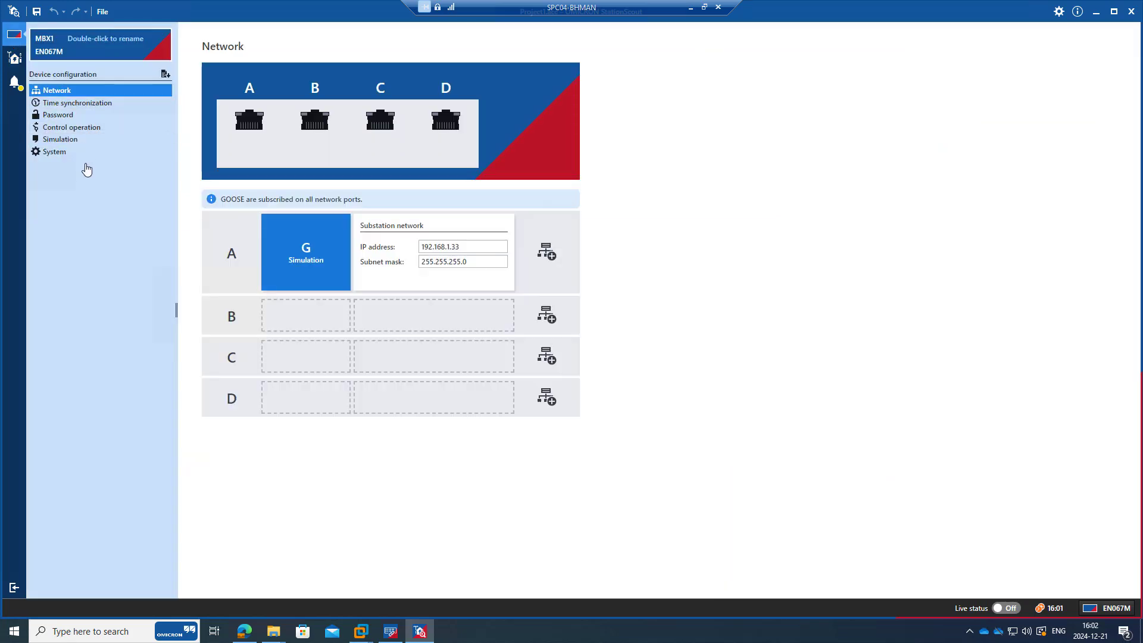
pyautogui.click(56, 152)
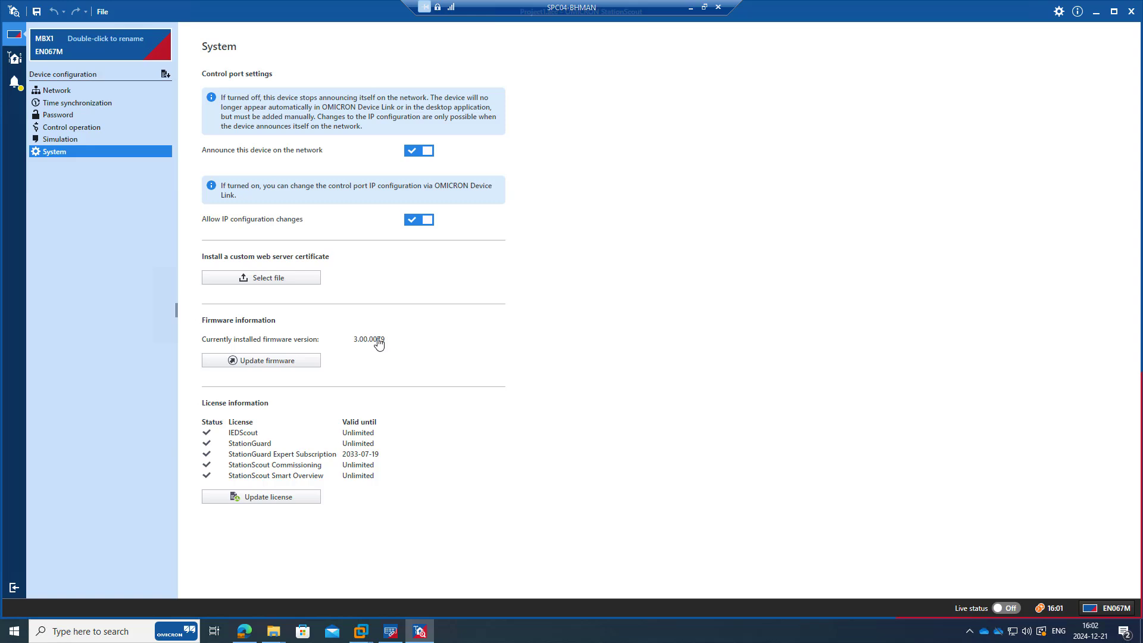
pyautogui.click(16, 59)
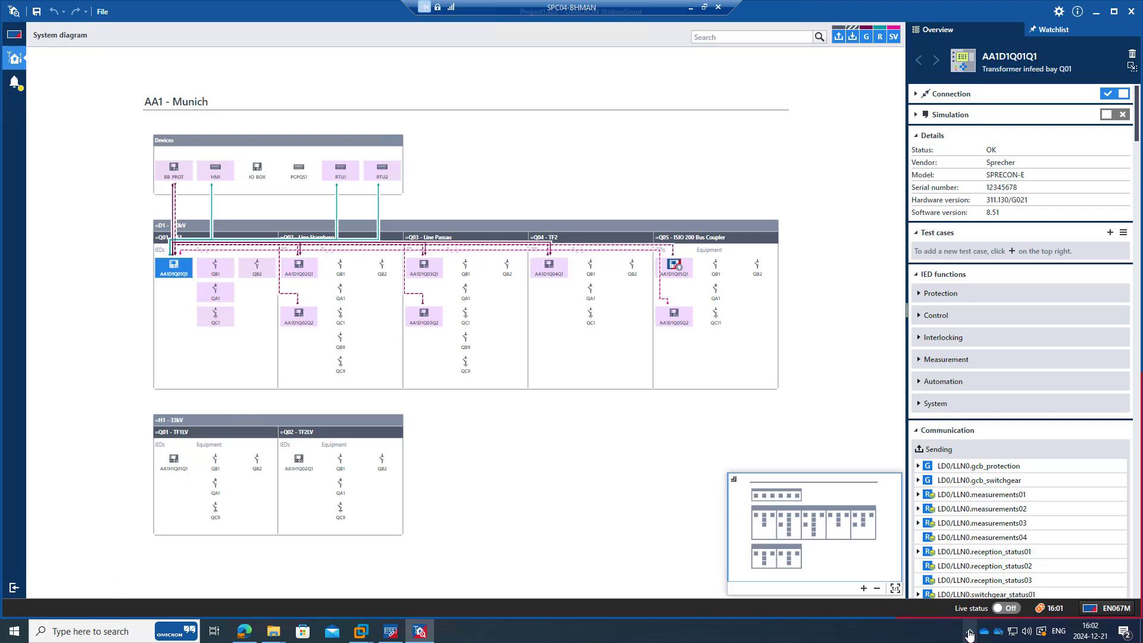
# Find and run the IEDScout update check through Windows search and choose to download and install the update now
pyautogui.click(15, 632)
pyautogui.write('che')
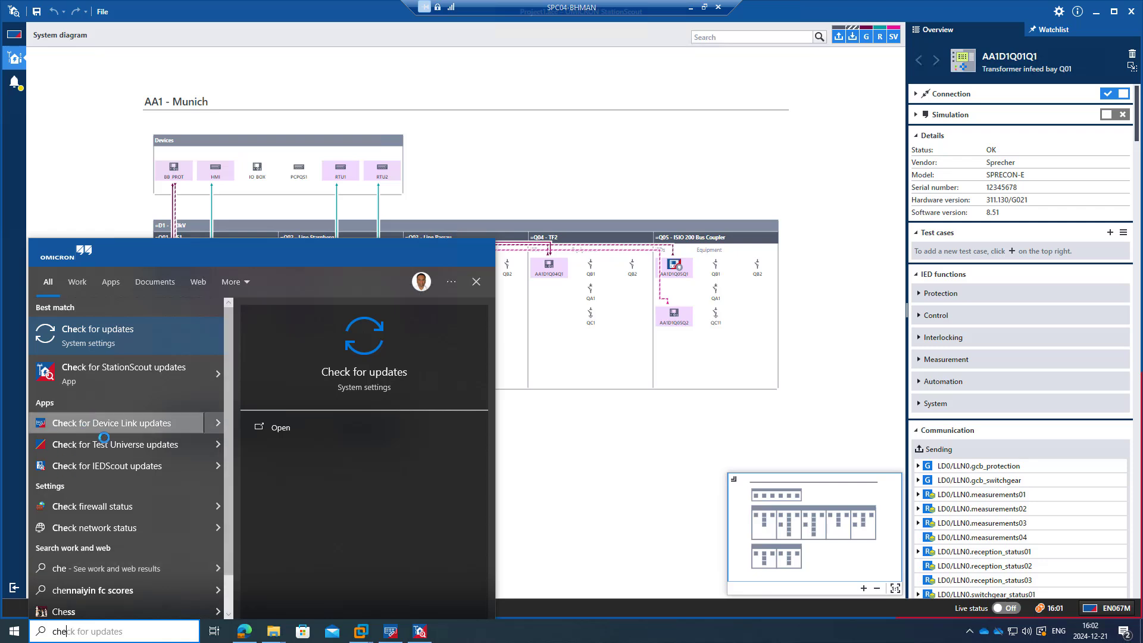
pyautogui.click(118, 465)
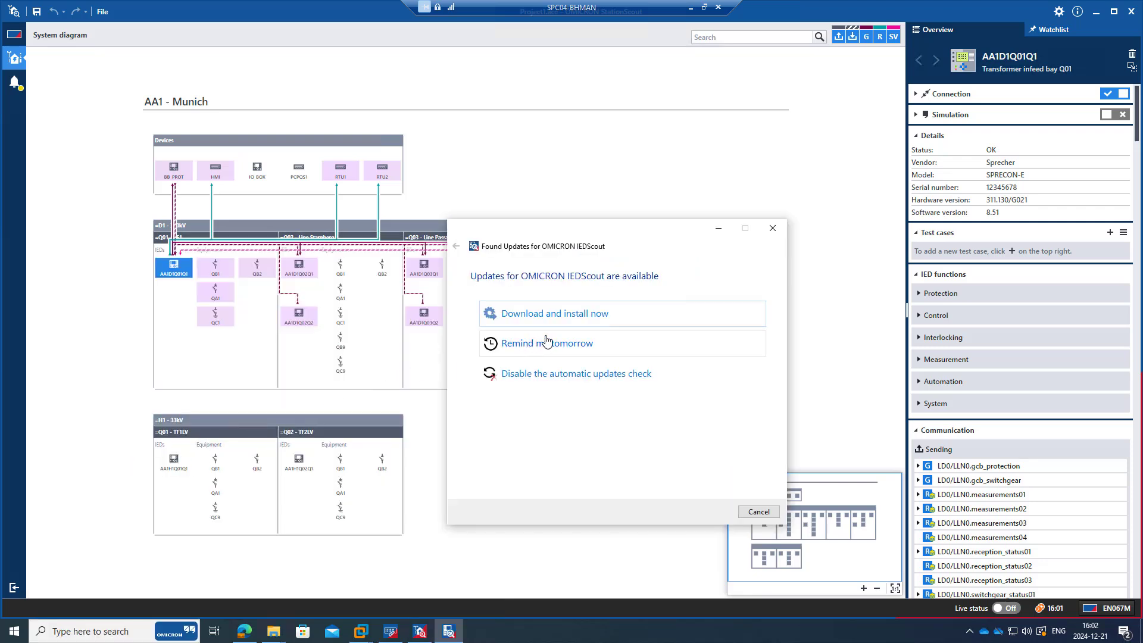
pyautogui.click(577, 322)
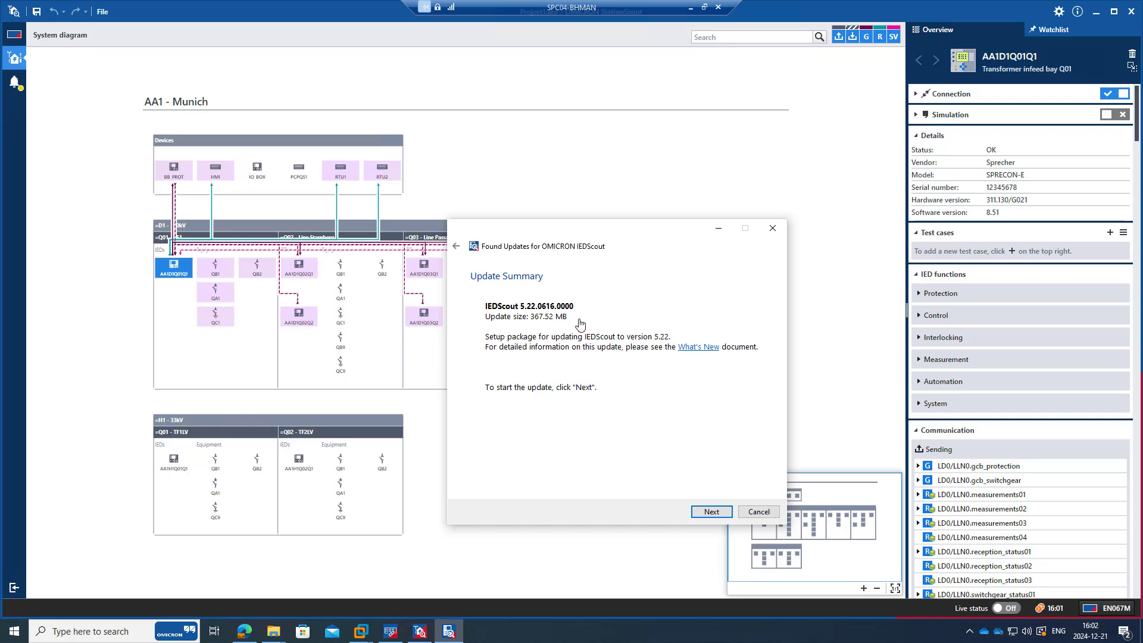
# Launch the installed IEDScout through Windows search and connect to the device at 192.168.2.185
pyautogui.click(12, 631)
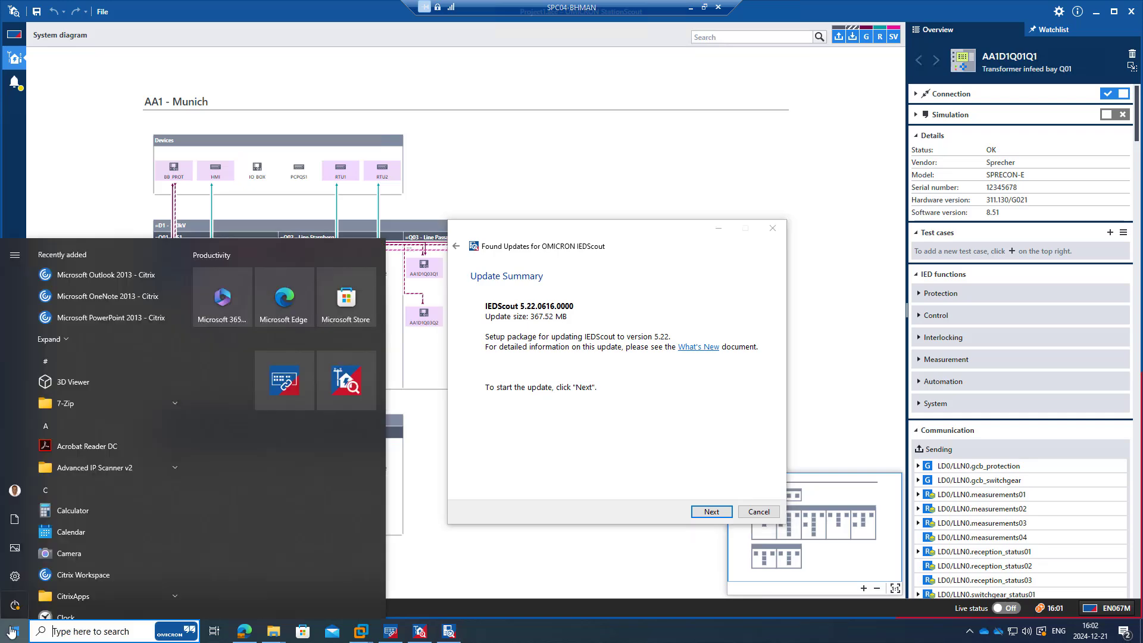
pyautogui.write('ied')
pyautogui.click(88, 350)
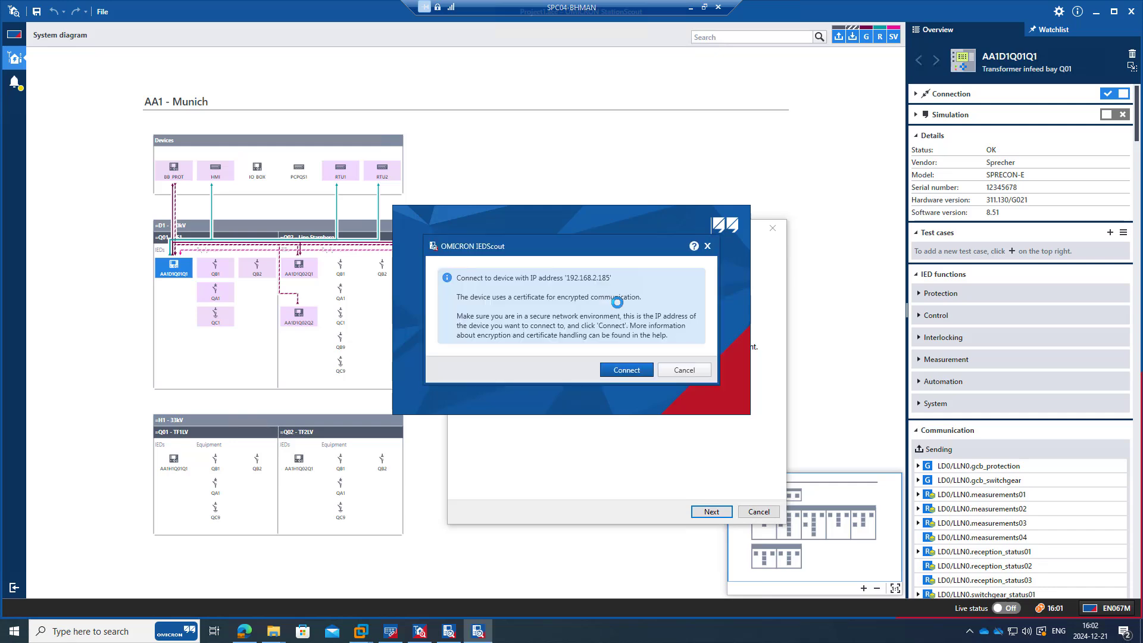
pyautogui.click(631, 364)
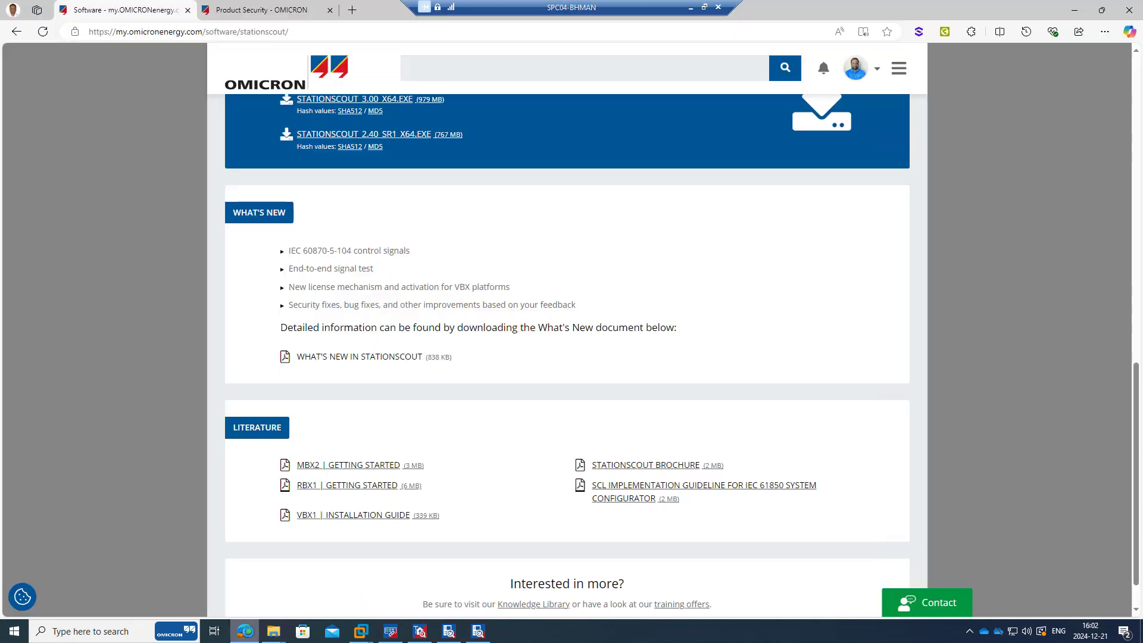
# Switch to the browser, go to the my.OMICRON dashboard, and open the IEDScout 5.22 page at its What's New section
pyautogui.click(245, 631)
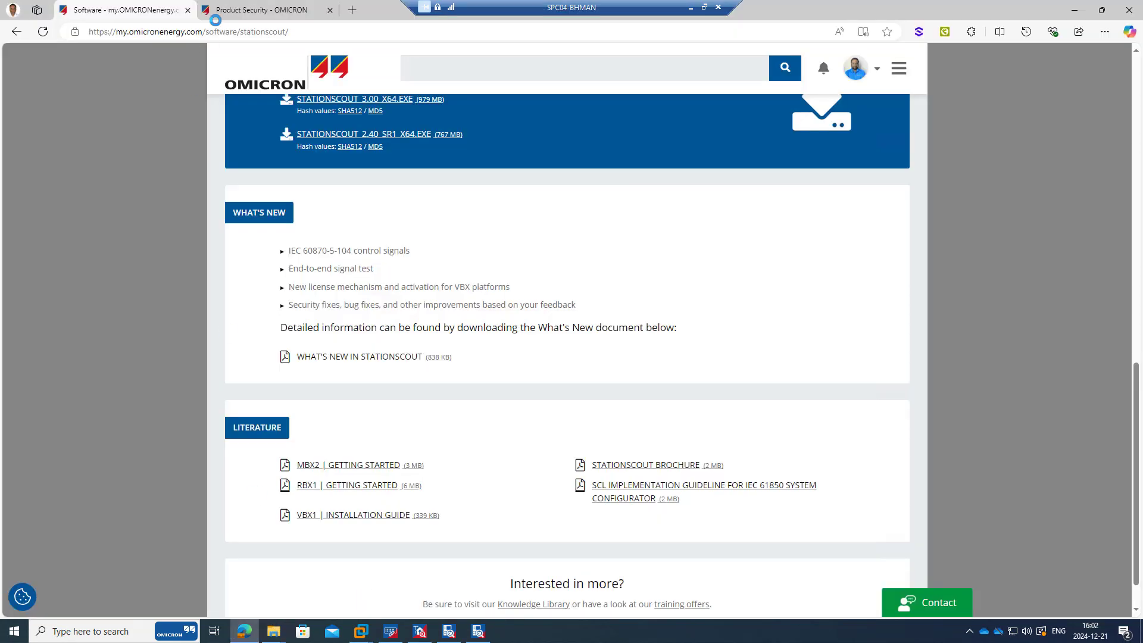
pyautogui.scroll(5, 355, 237)
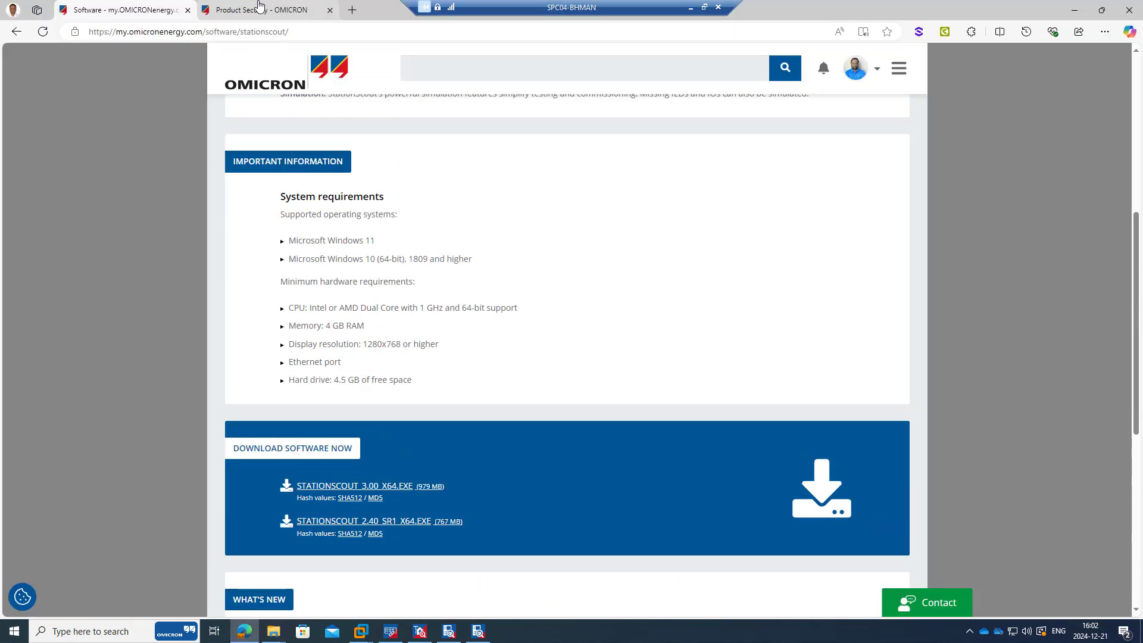
pyautogui.scroll(3, 293, 88)
pyautogui.click(284, 88)
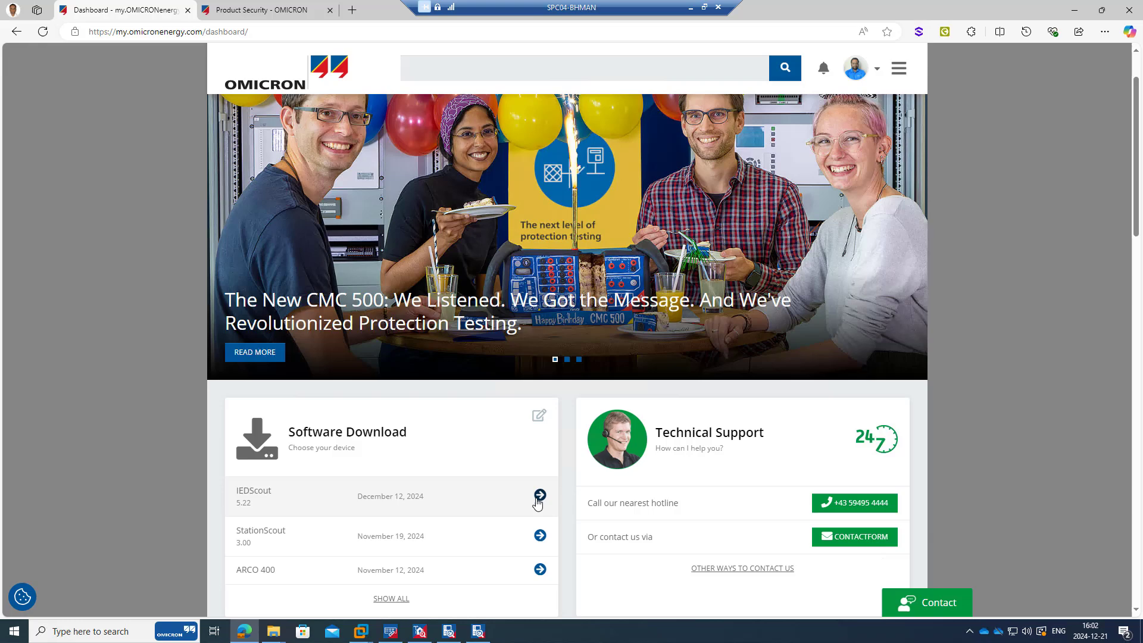
pyautogui.click(538, 497)
pyautogui.scroll(-7, 444, 390)
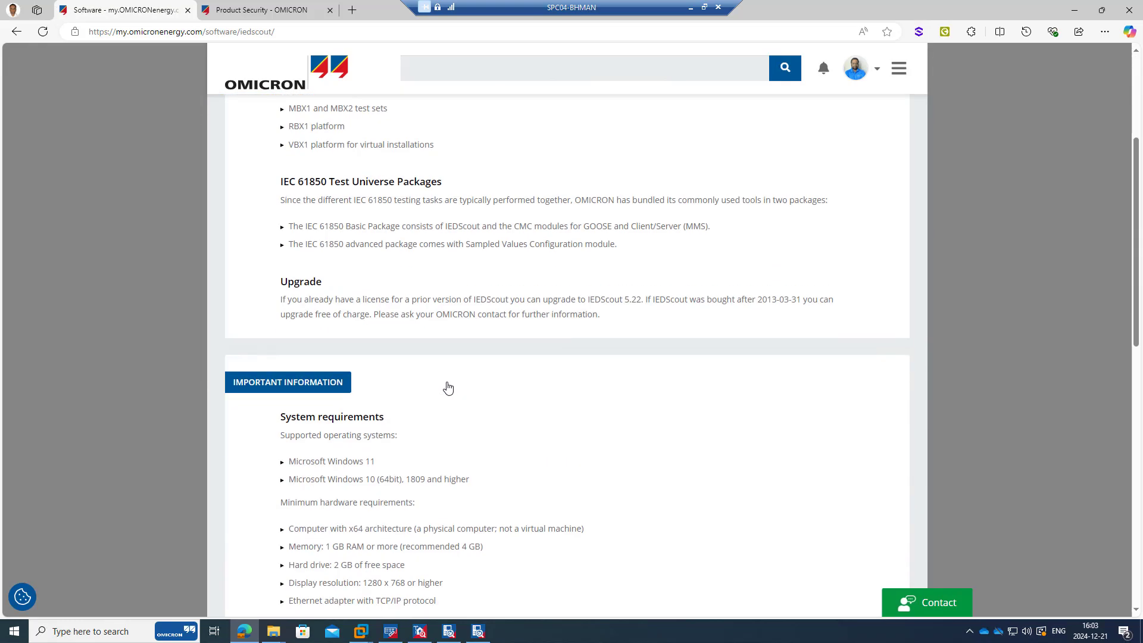
pyautogui.scroll(-6, 432, 474)
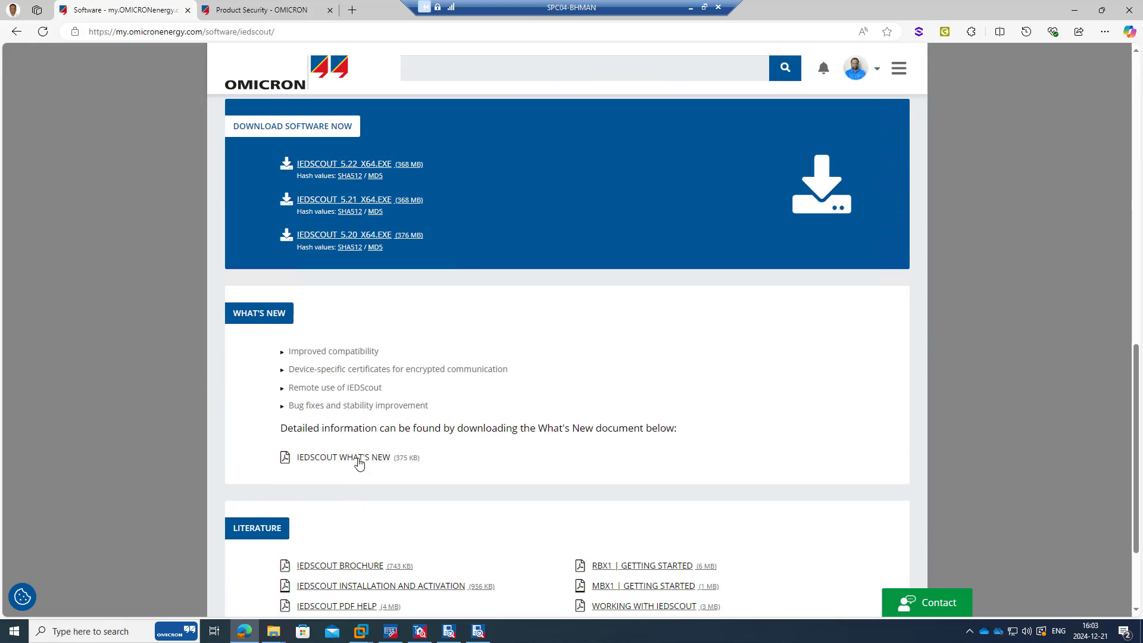
# Download and open the IEDScout What's New PDF and read the Version 5.22 features and bug fixes
pyautogui.click(358, 459)
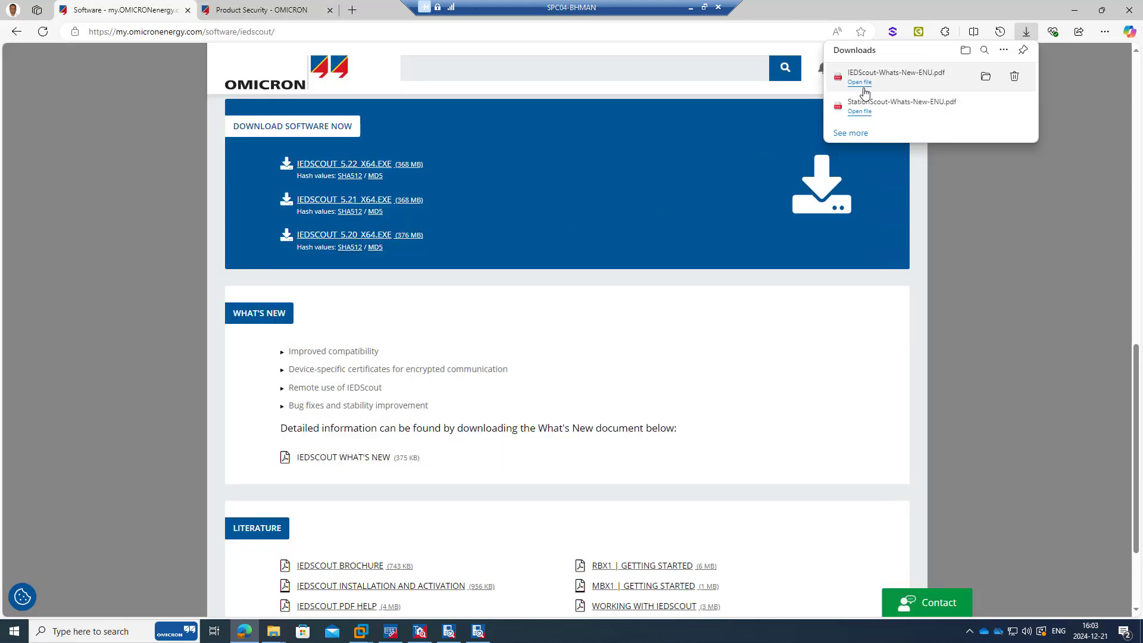
pyautogui.click(859, 82)
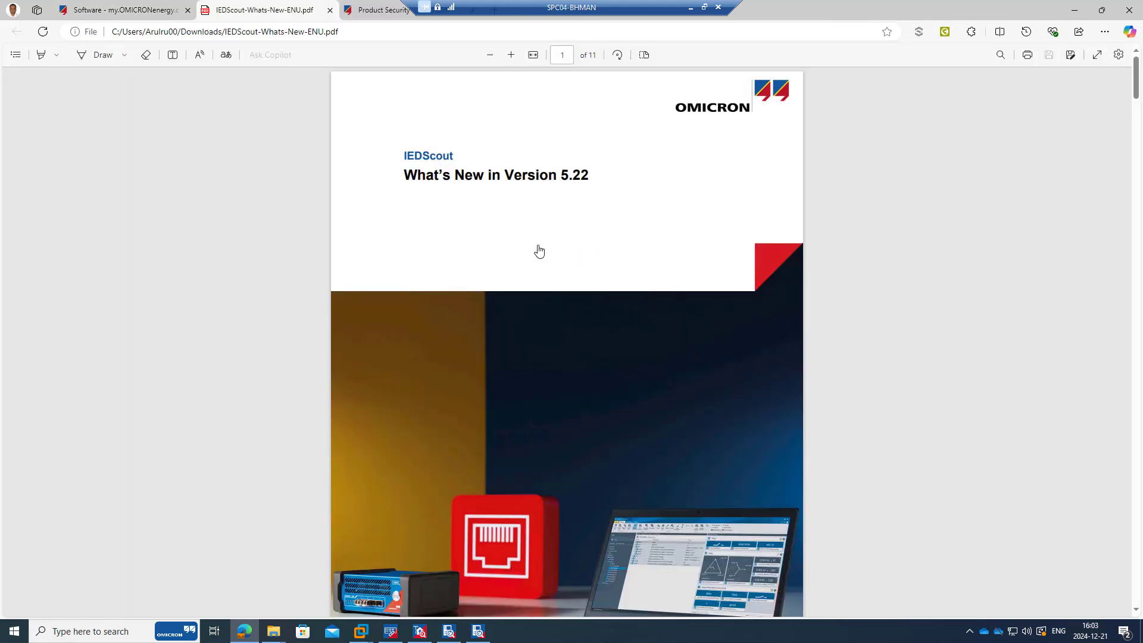
pyautogui.scroll(-3, 524, 267)
pyautogui.scroll(-7, 540, 288)
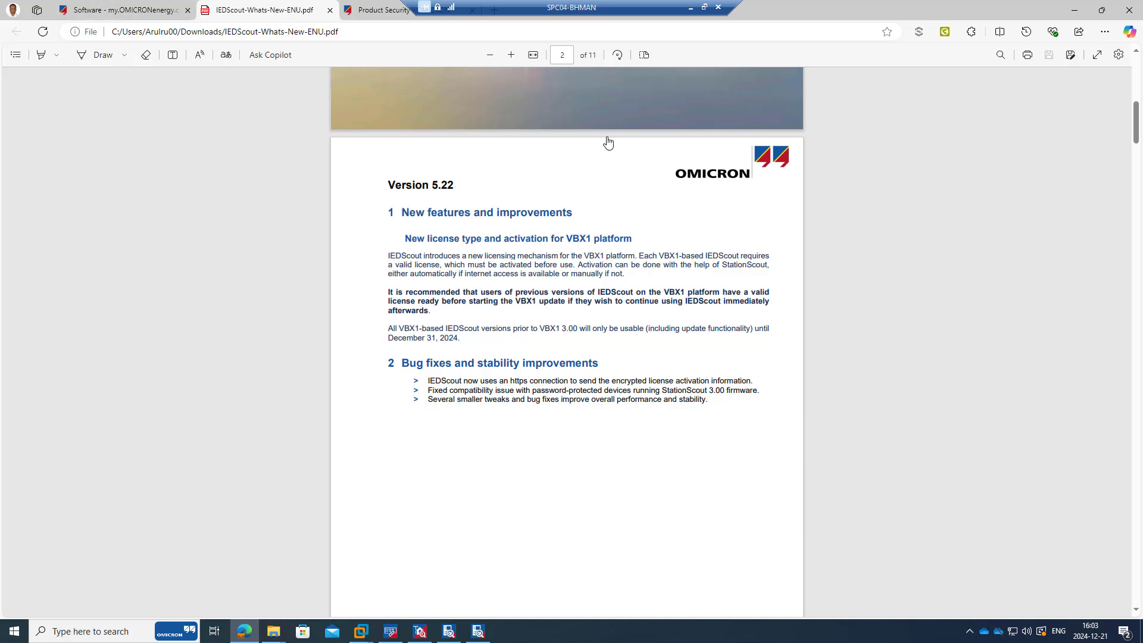
# Minimize the browser, close the running IEDScout, and start the update to IEDScout 5.22.0616.0000
pyautogui.click(1074, 12)
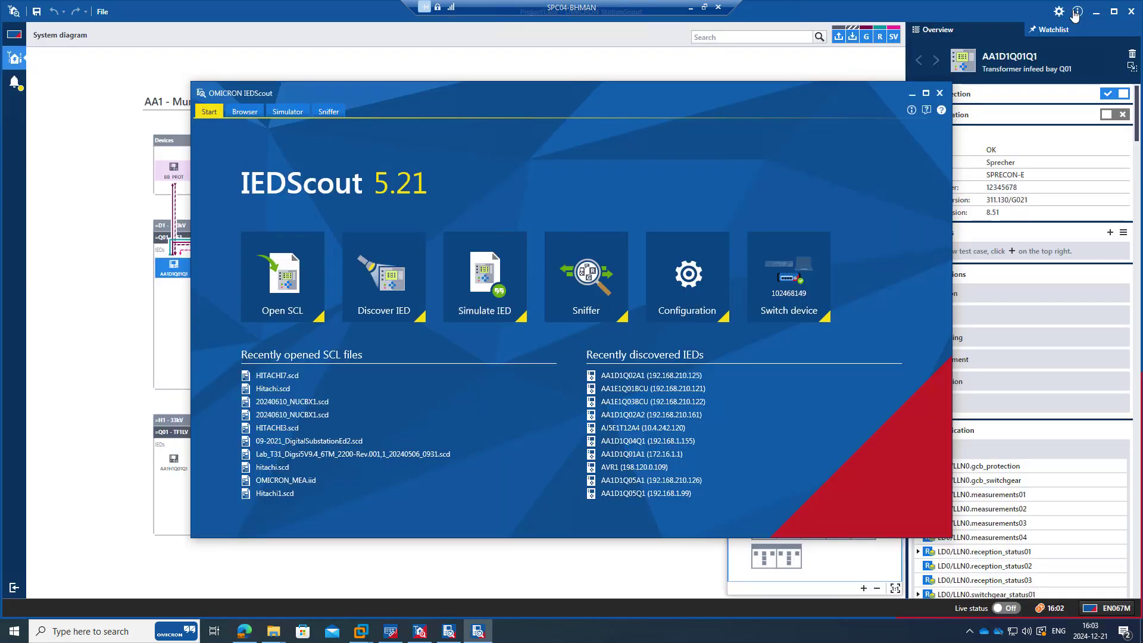
pyautogui.click(939, 93)
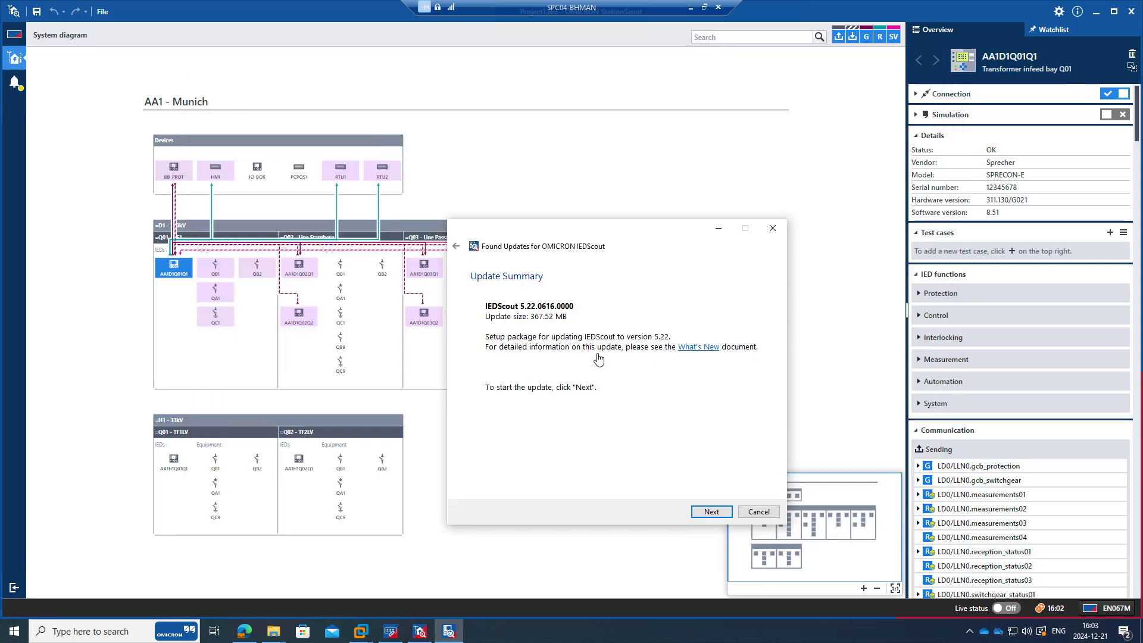
pyautogui.click(710, 513)
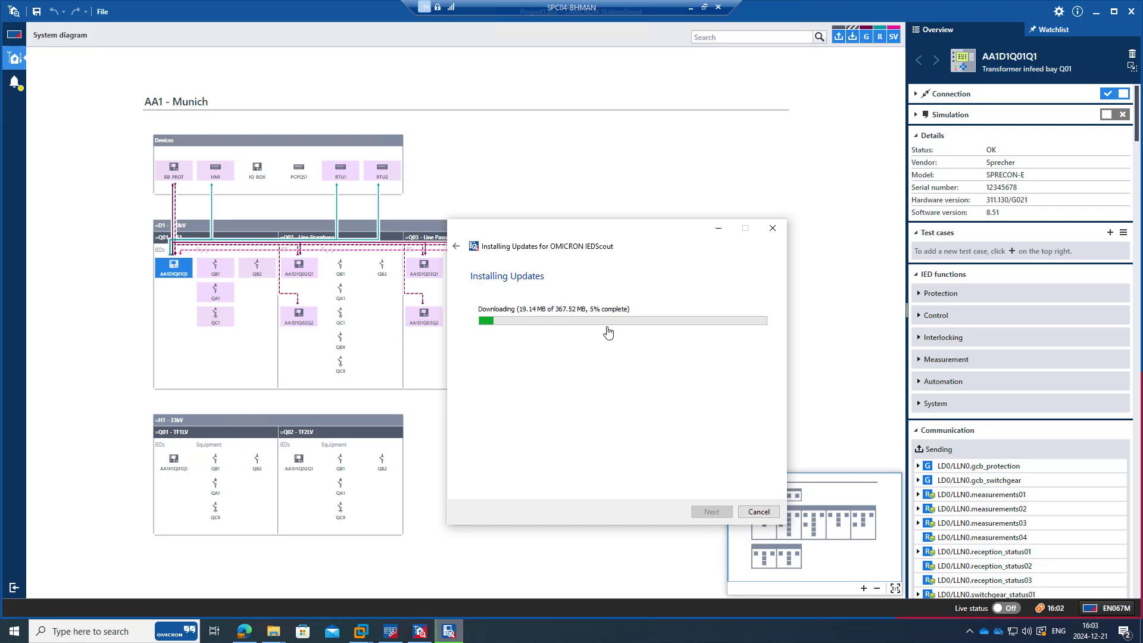
# Switch to the browser and review the IEDScout page's system requirements, software downloads, What's New and literature sections
pyautogui.click(254, 630)
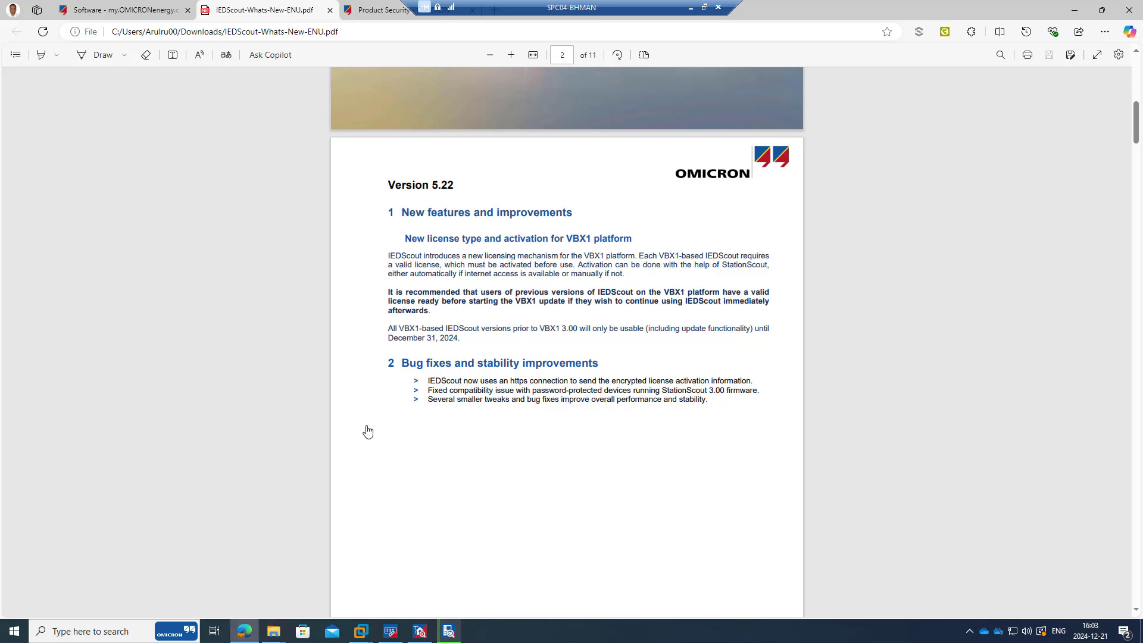
pyautogui.click(117, 17)
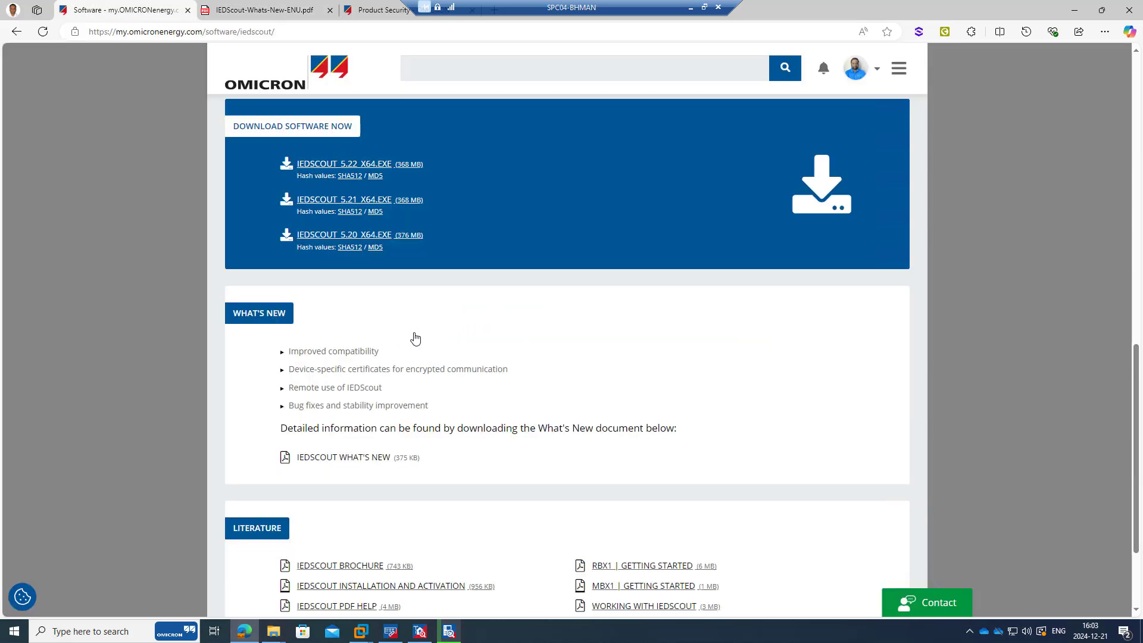
pyautogui.scroll(4, 413, 335)
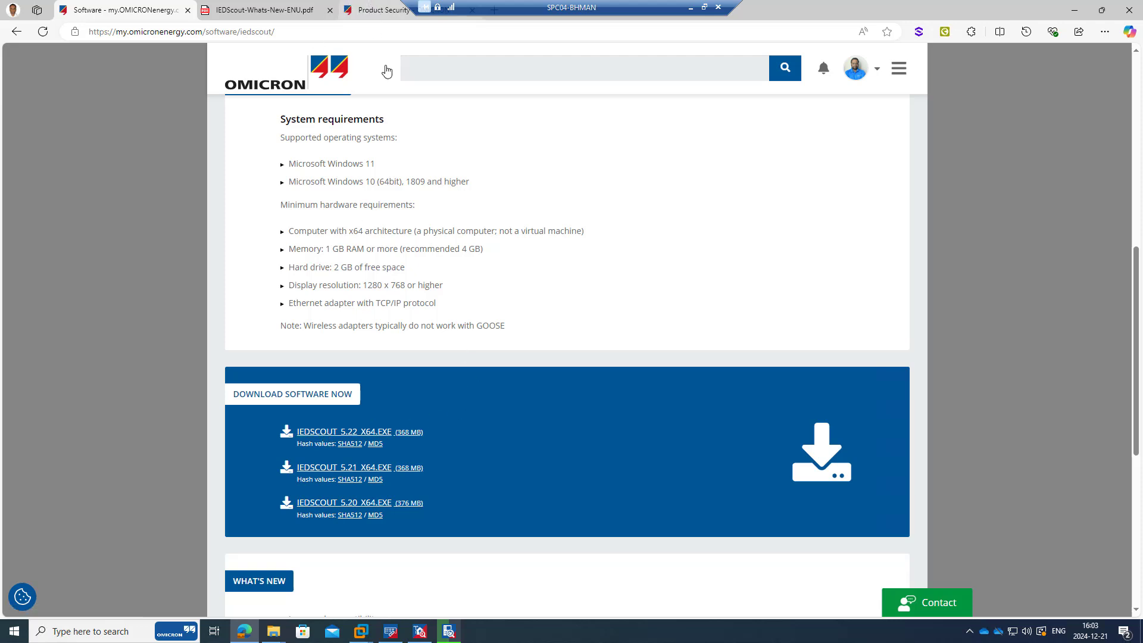
pyautogui.scroll(-5, 453, 302)
pyautogui.scroll(-2, 454, 303)
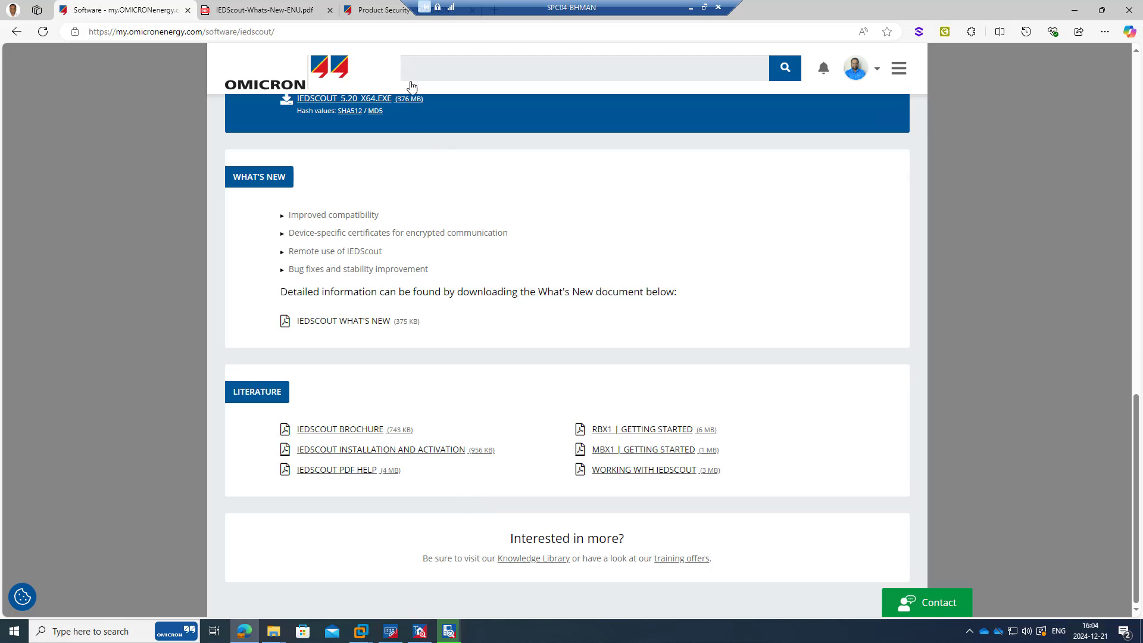
pyautogui.moveTo(381, 15)
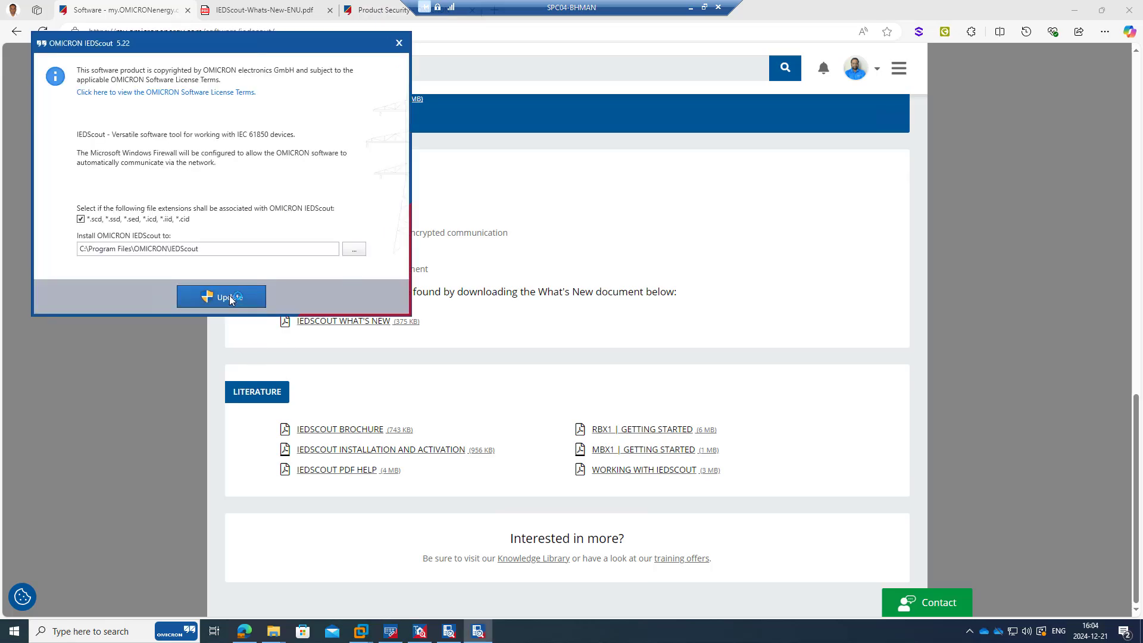
# Start the IEDScout 5.22 update in C:\Program Files\OMICRON\IEDScout and move the installer window to the middle of the screen
pyautogui.click(230, 296)
pyautogui.click(512, 397)
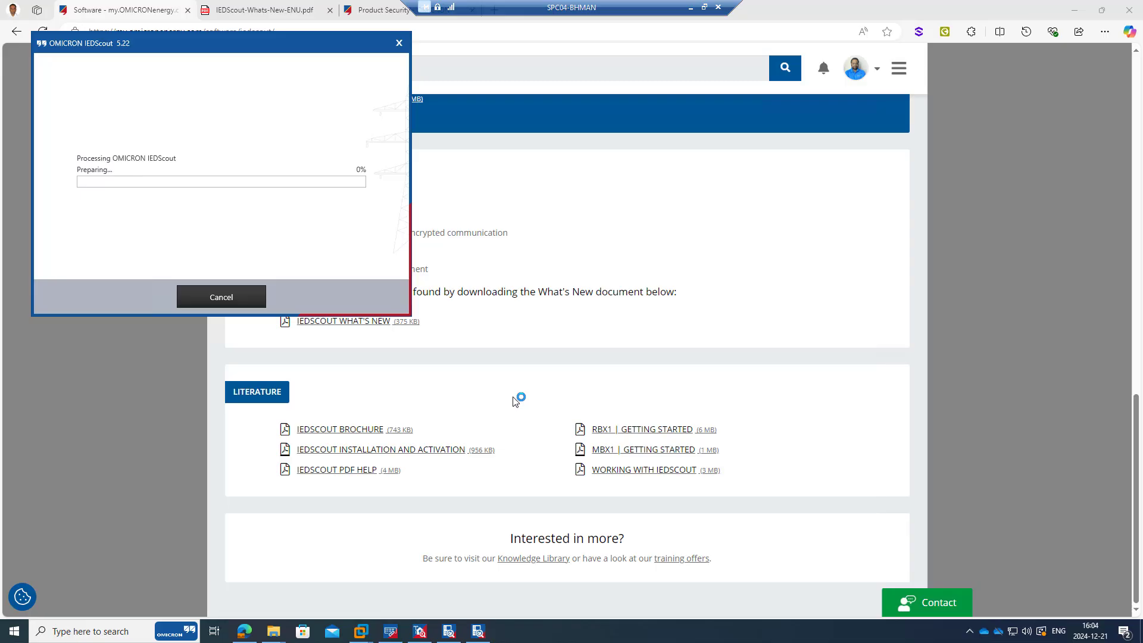
pyautogui.moveTo(268, 52); pyautogui.dragTo(634, 220)
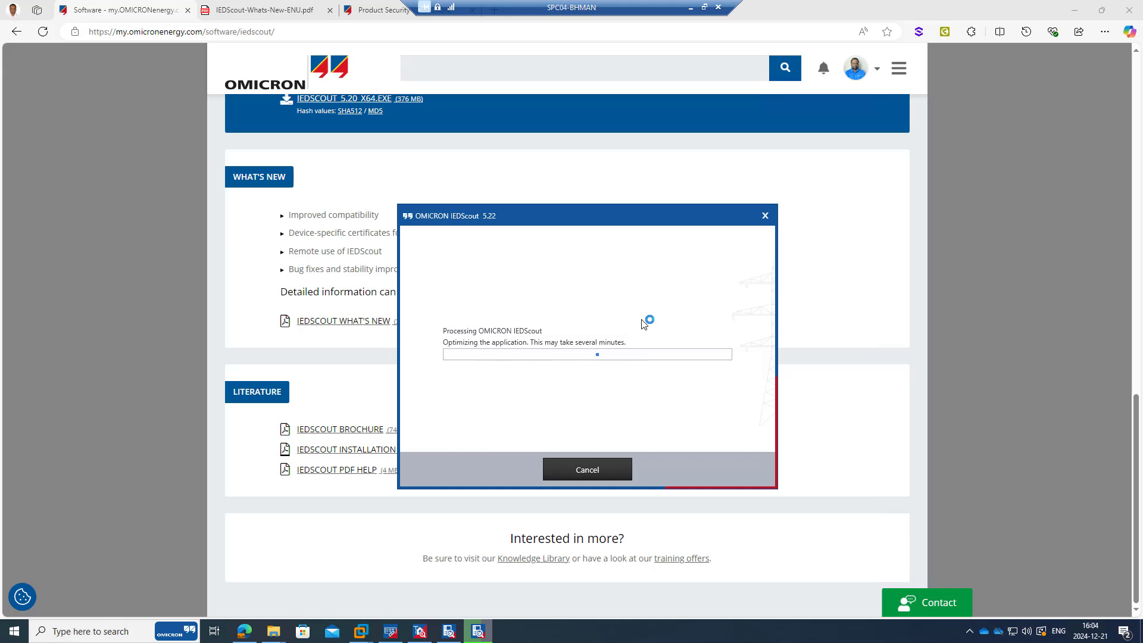
# Switch to OMICRON Device Link, open the web interface of the MBX2 at 192.168.2.185, and show its System settings
pyautogui.click(390, 631)
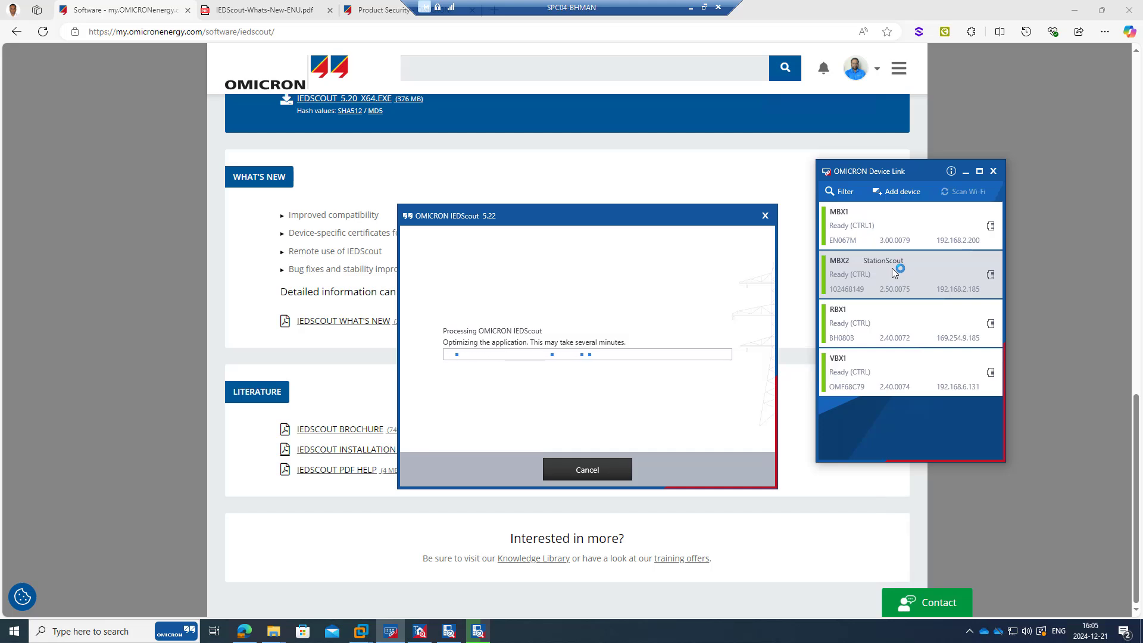
pyautogui.click(890, 285)
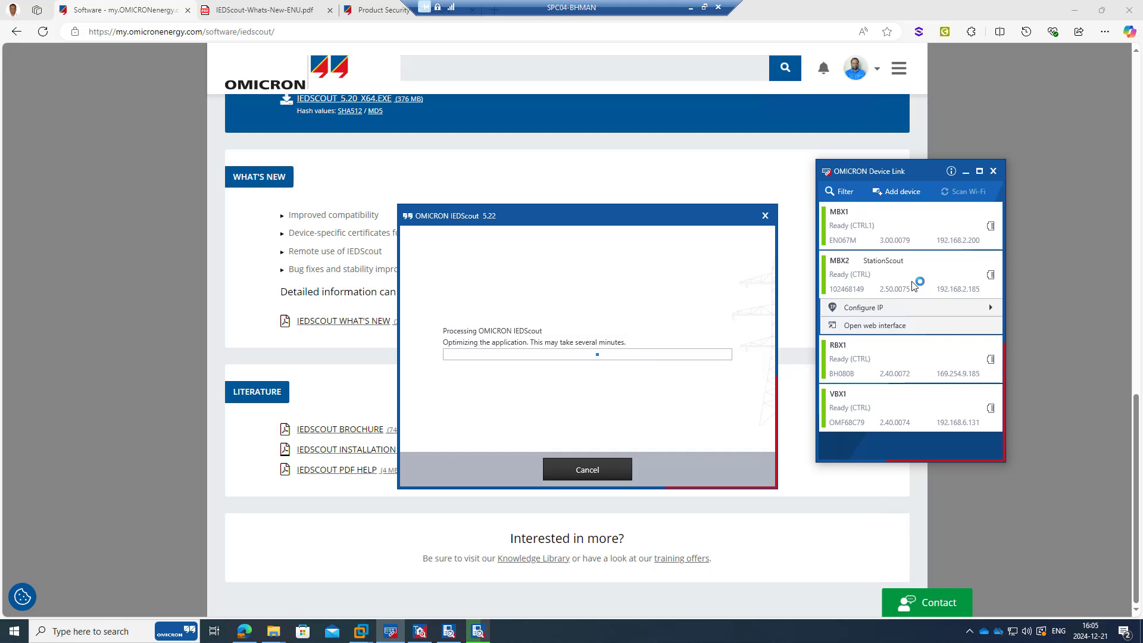
pyautogui.click(912, 326)
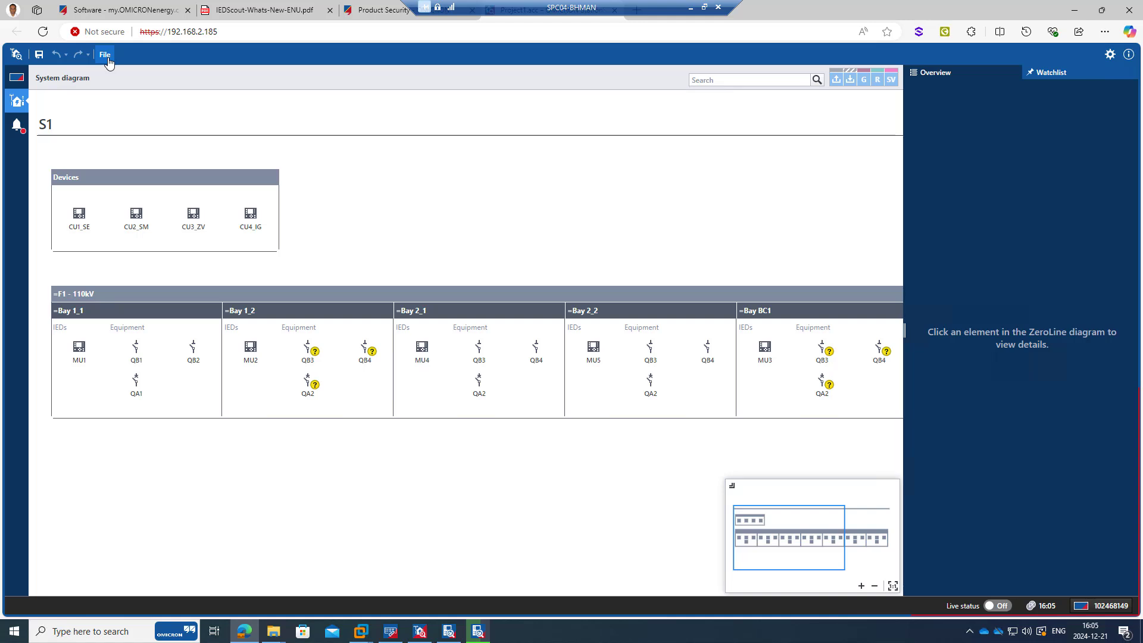
pyautogui.click(17, 83)
pyautogui.click(84, 194)
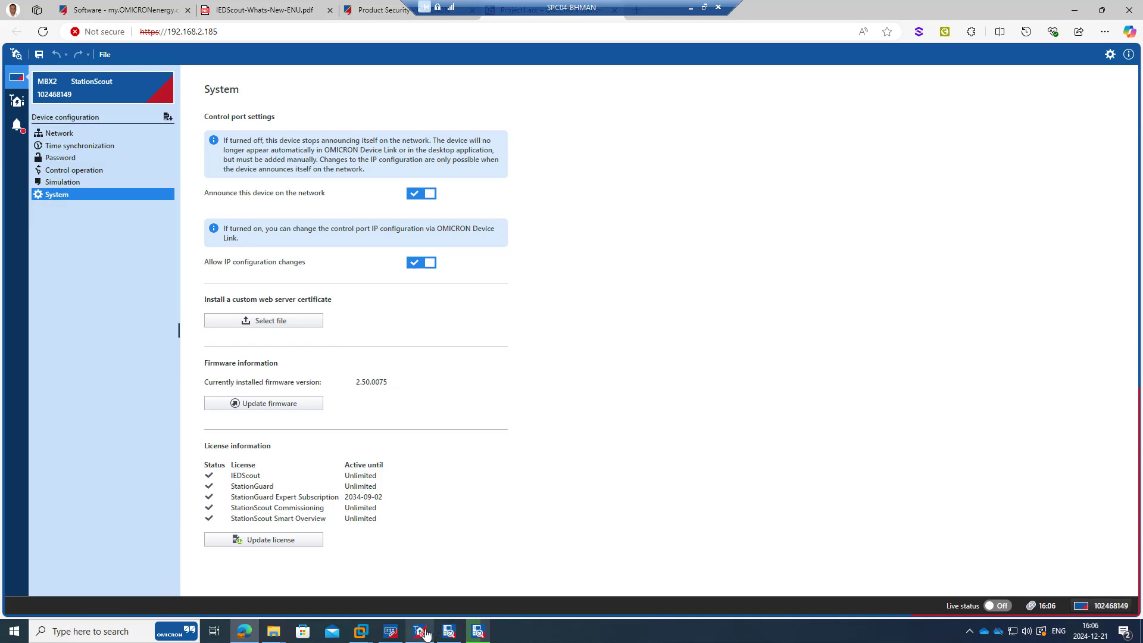
# Switch to the StationScout desktop application, return to its start screen, and check the firmware status of the available devices
pyautogui.moveTo(421, 635)
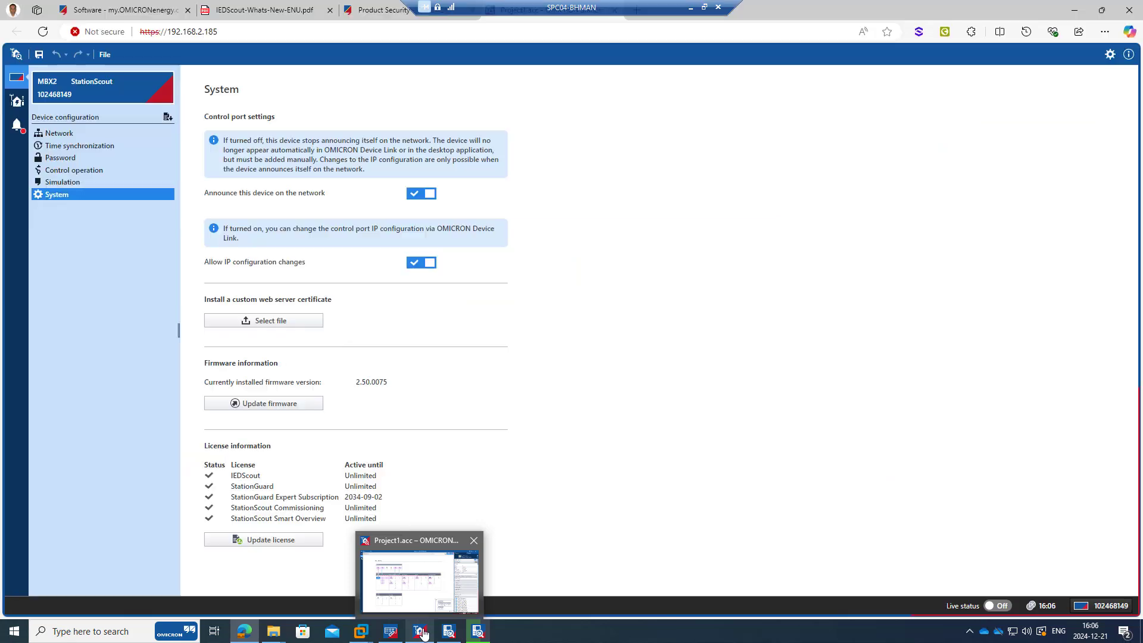
pyautogui.click(401, 581)
pyautogui.click(100, 13)
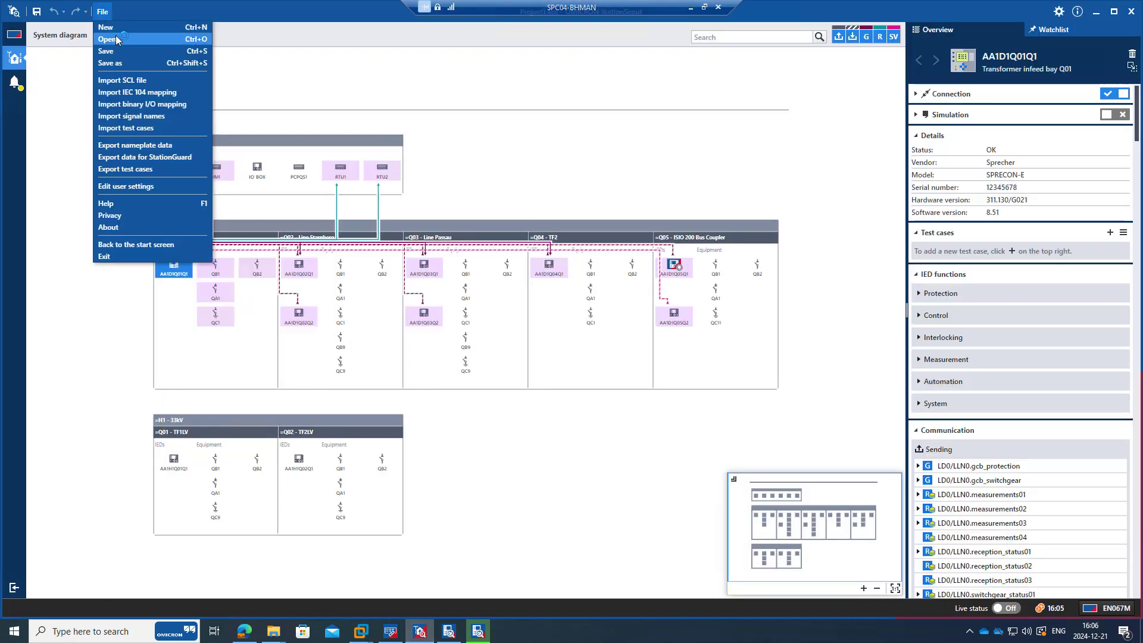
pyautogui.click(131, 241)
pyautogui.click(571, 351)
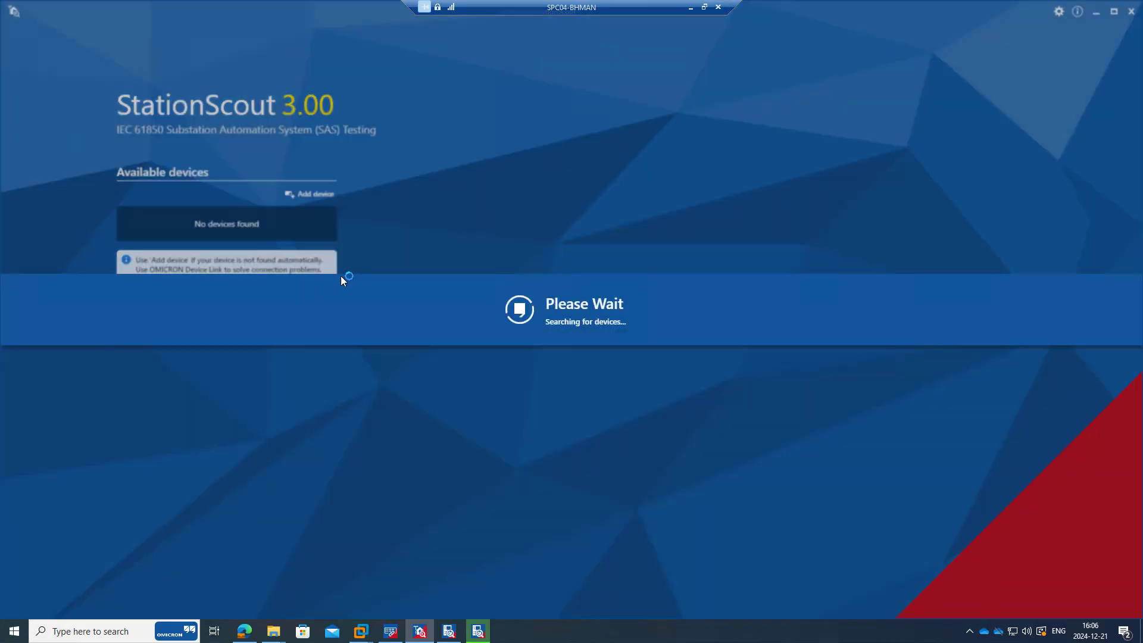
pyautogui.click(249, 226)
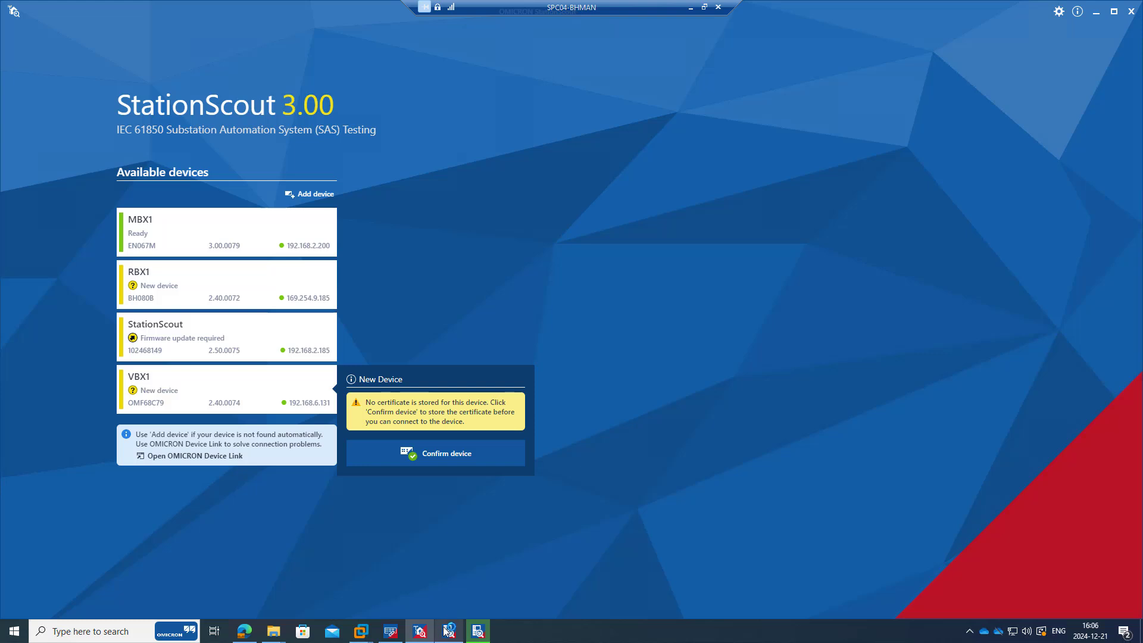
# Return to the MBX2 web interface, start a firmware update, and browse to C:\Program Files (x86)\Common Files\OMICRON\UpgradeImages\MBX
pyautogui.moveTo(253, 630)
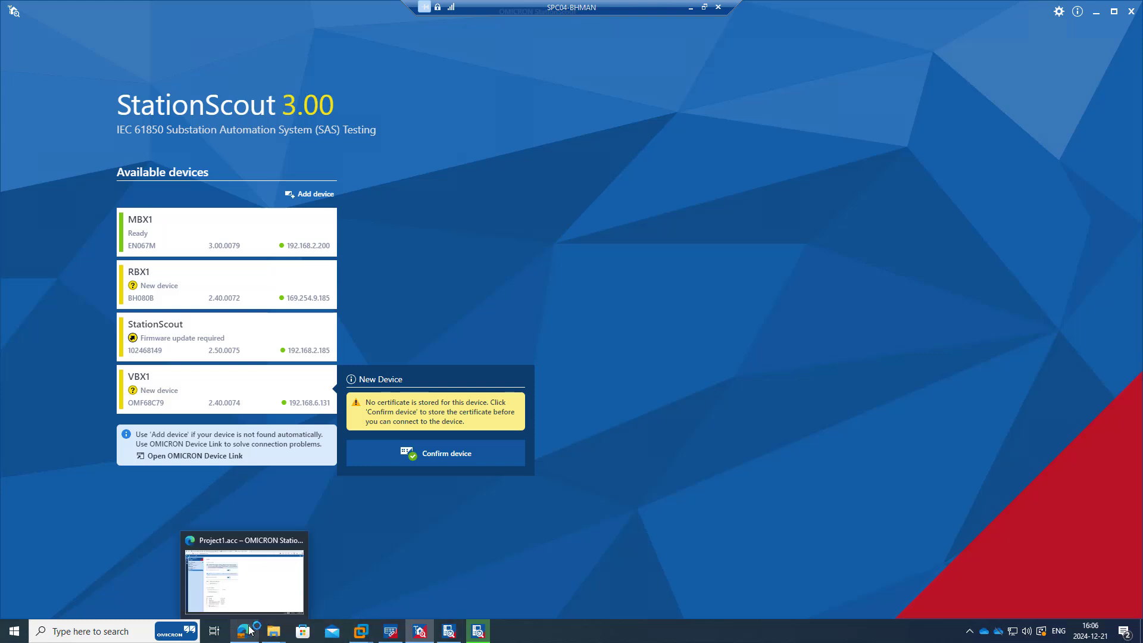
pyautogui.click(238, 590)
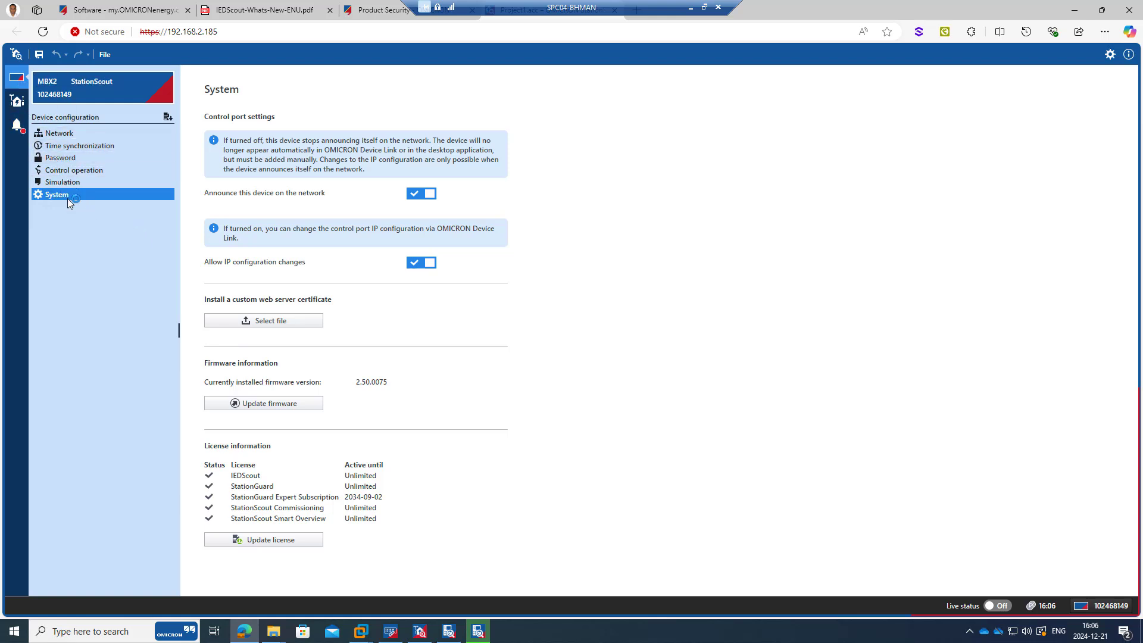
pyautogui.click(271, 405)
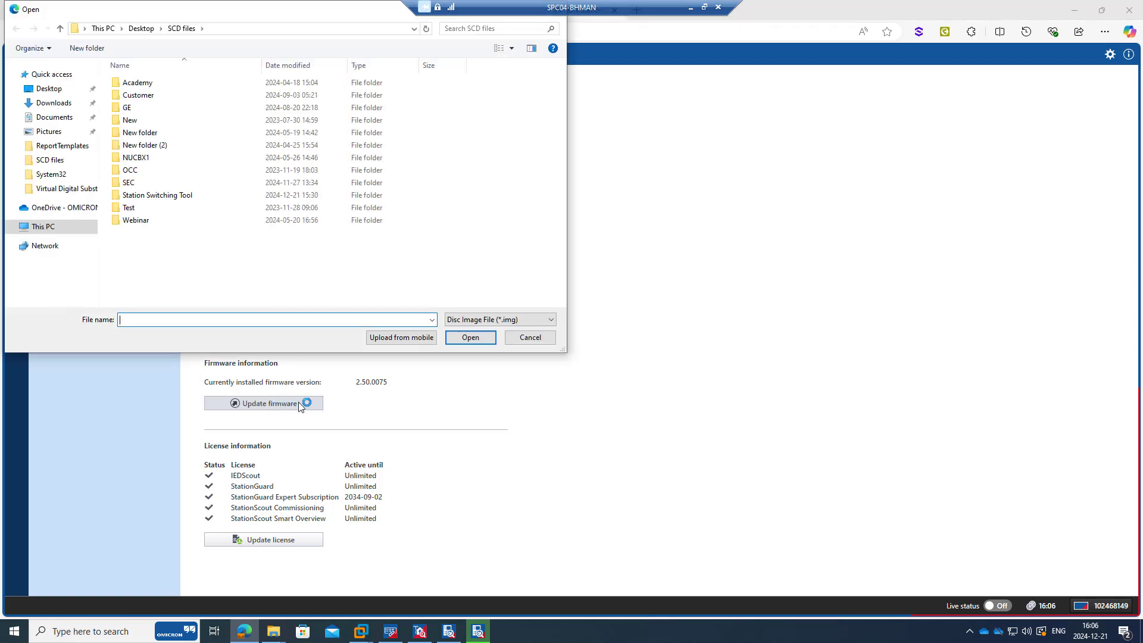
pyautogui.click(53, 227)
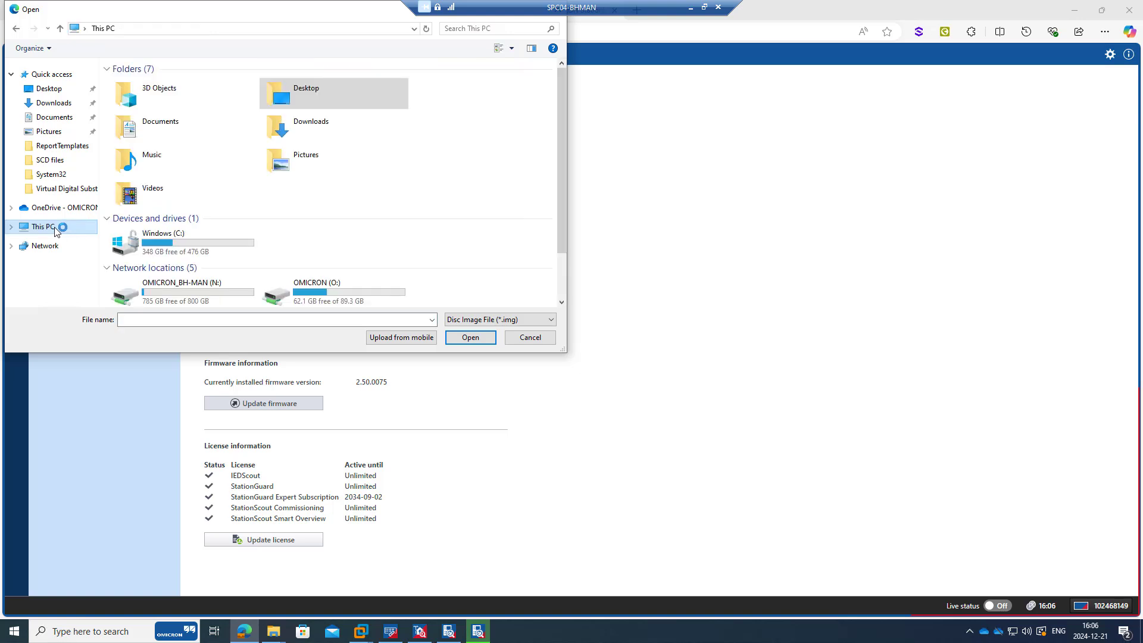
pyautogui.click(184, 248)
pyautogui.doubleClick(183, 249)
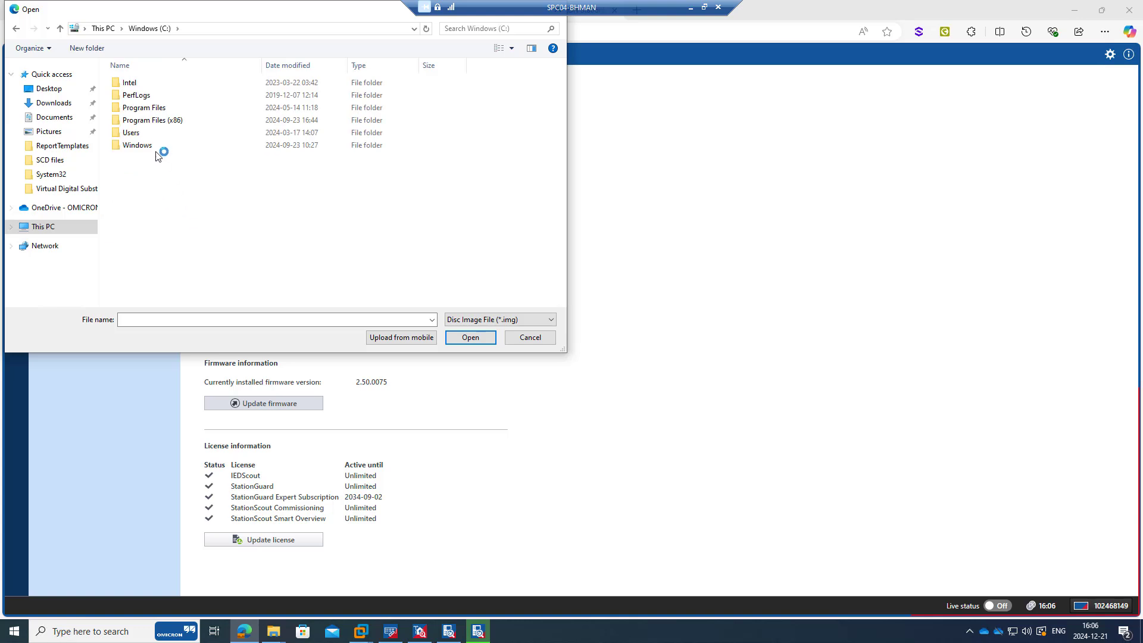
pyautogui.doubleClick(164, 120)
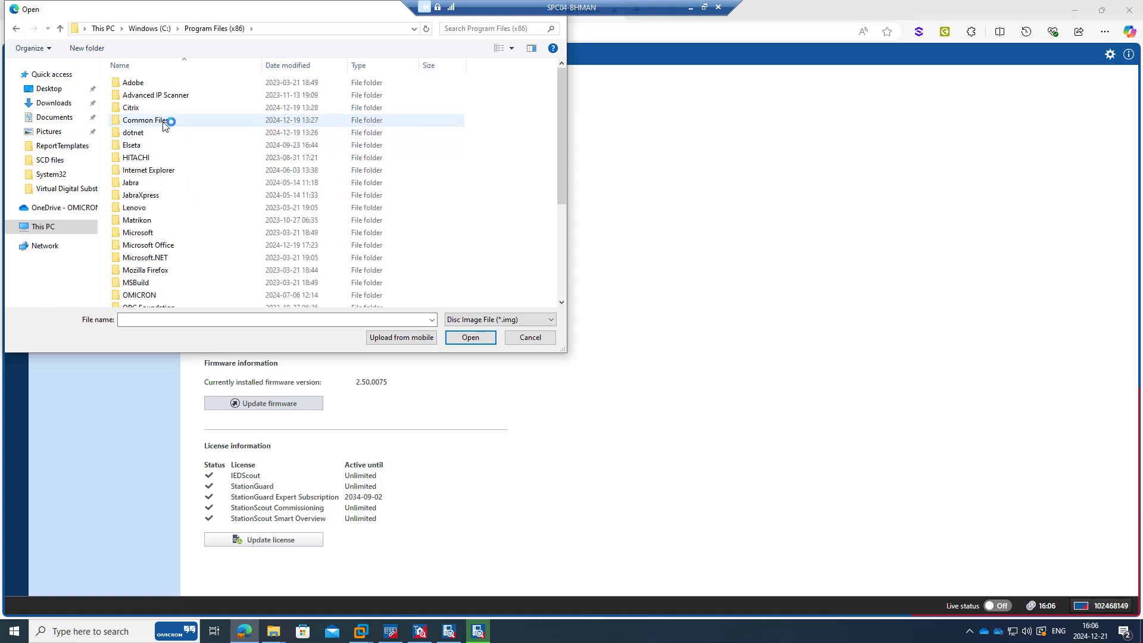
pyautogui.doubleClick(151, 156)
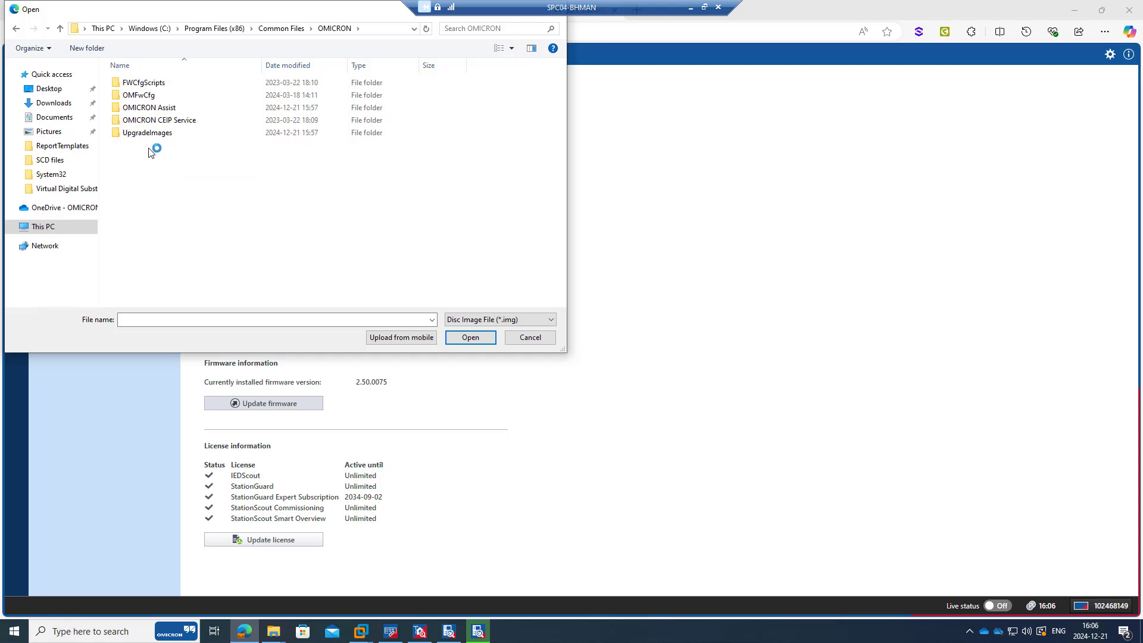
pyautogui.doubleClick(153, 133)
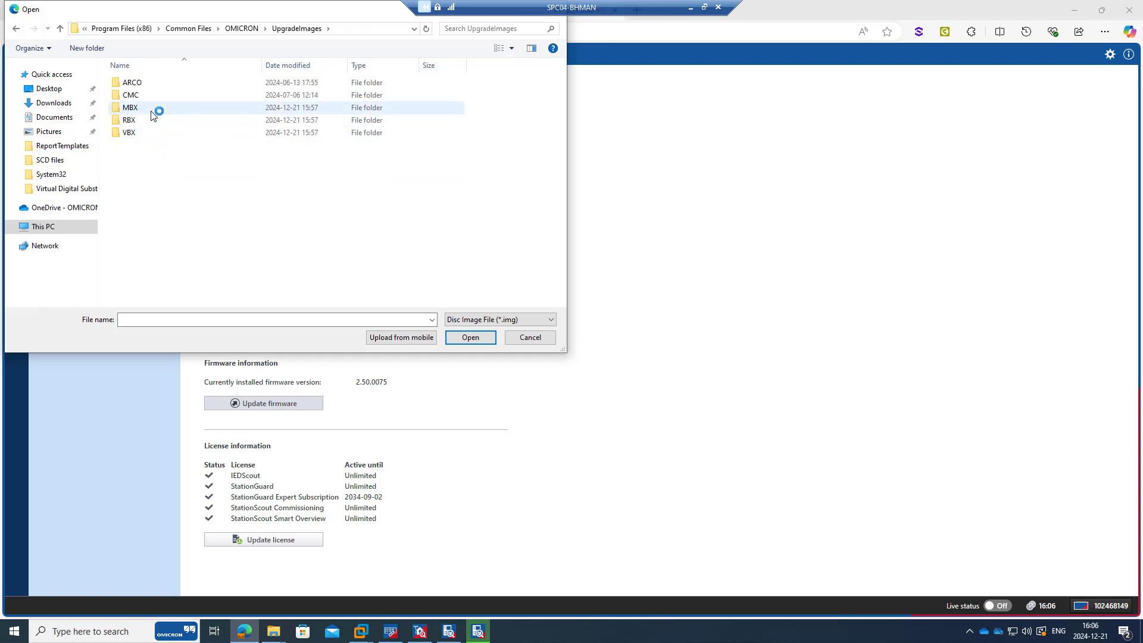
pyautogui.moveTo(234, 4); pyautogui.dragTo(725, 117)
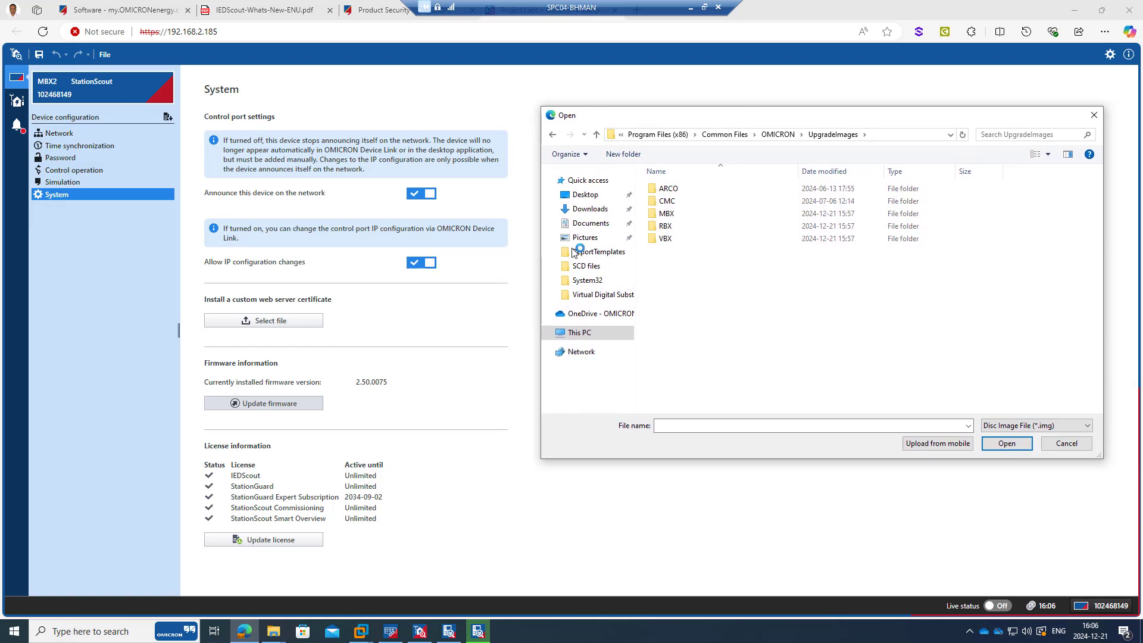
pyautogui.doubleClick(689, 214)
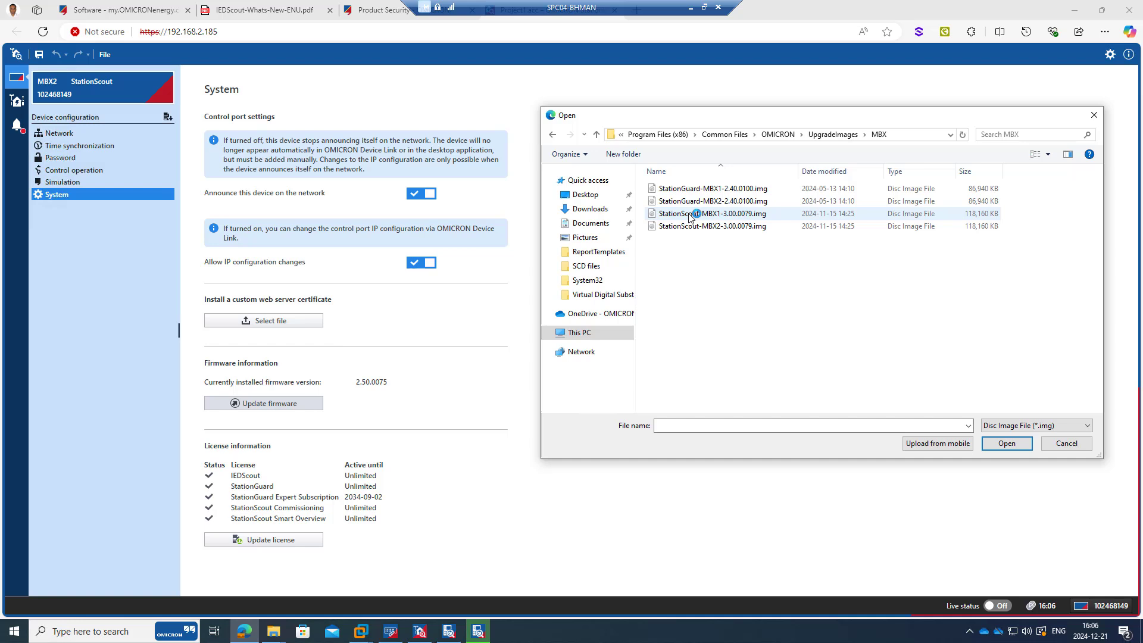
# Choose StationScout-MBX2-3.00.0079.img and run the firmware update on the MBX2
pyautogui.click(741, 226)
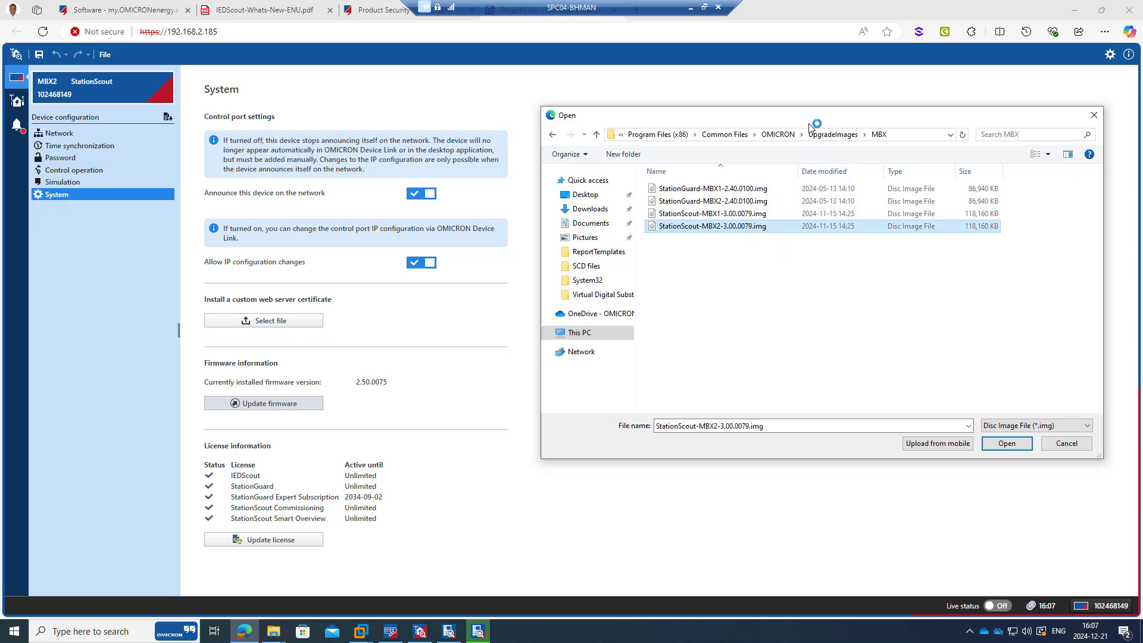
pyautogui.moveTo(809, 124); pyautogui.dragTo(636, 120)
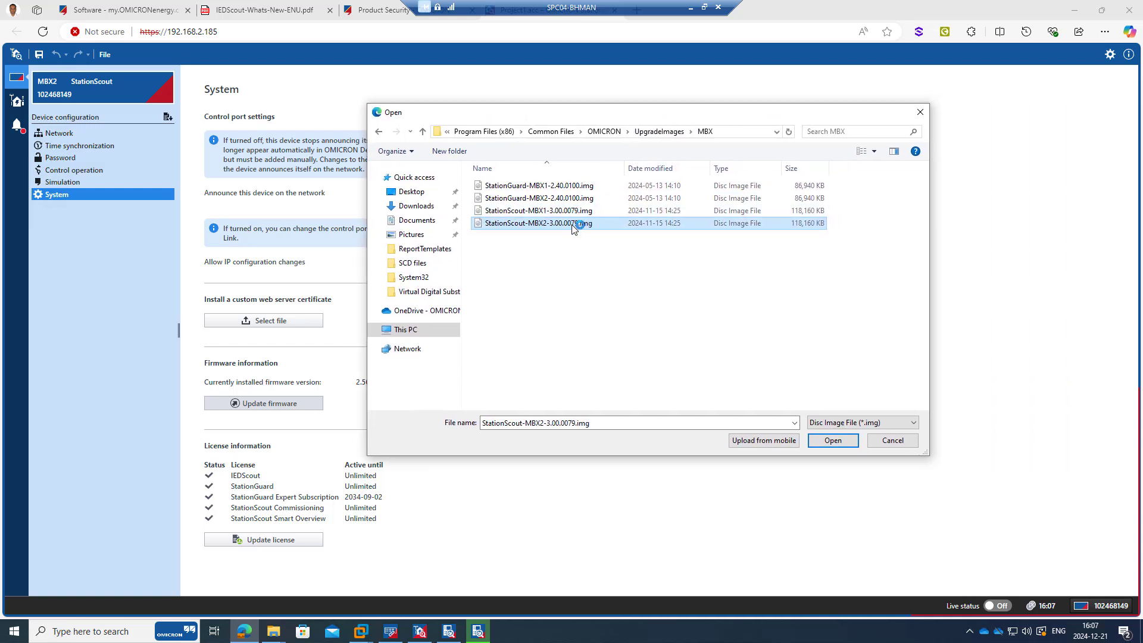
pyautogui.click(842, 440)
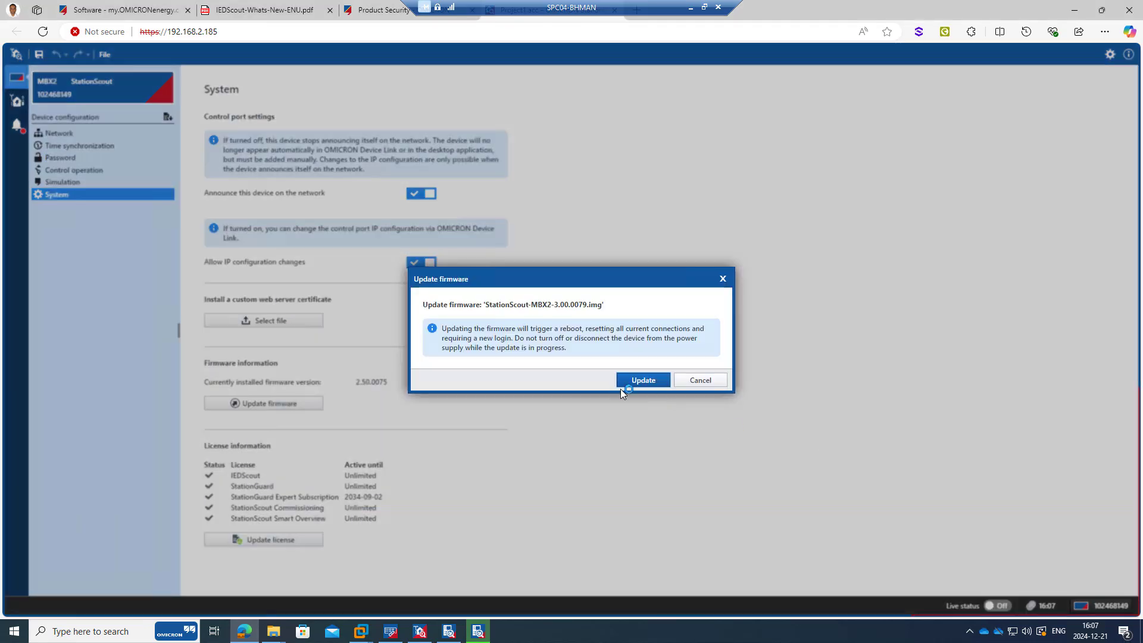
pyautogui.click(637, 381)
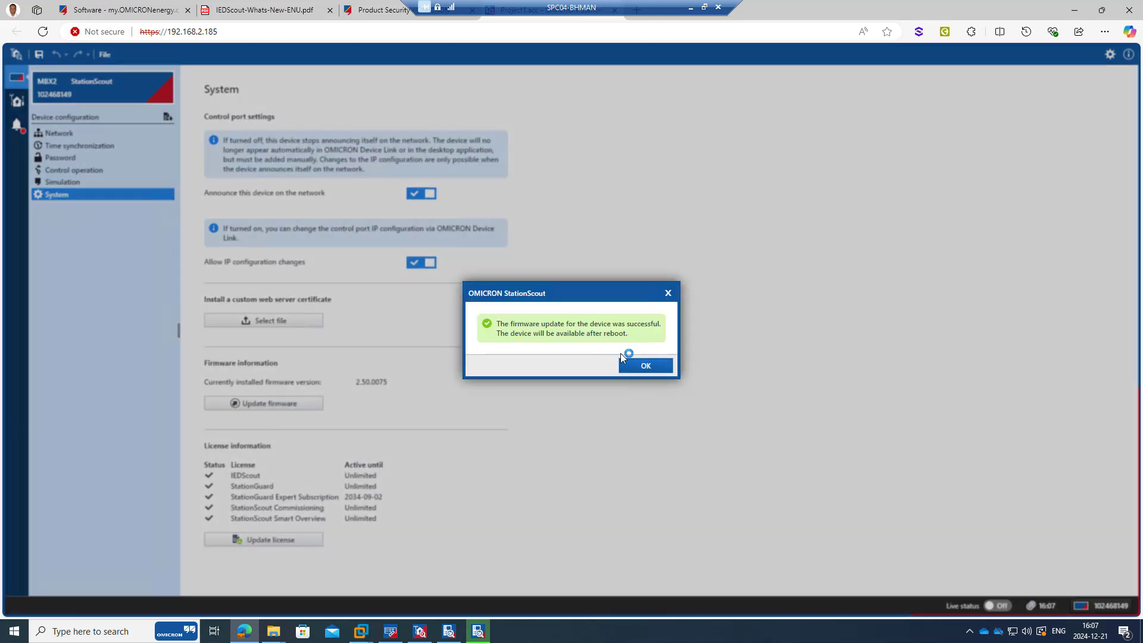
pyautogui.click(651, 365)
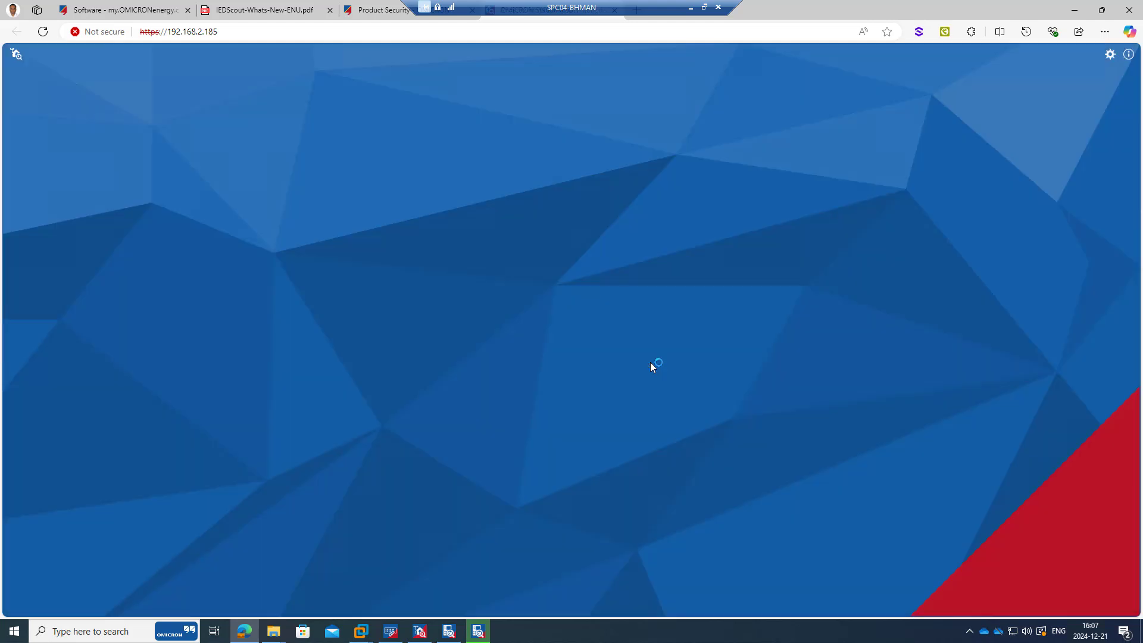
# Reconnect to the MBX2 web interface after the reboot and check the installed firmware version in the System settings
pyautogui.click(390, 631)
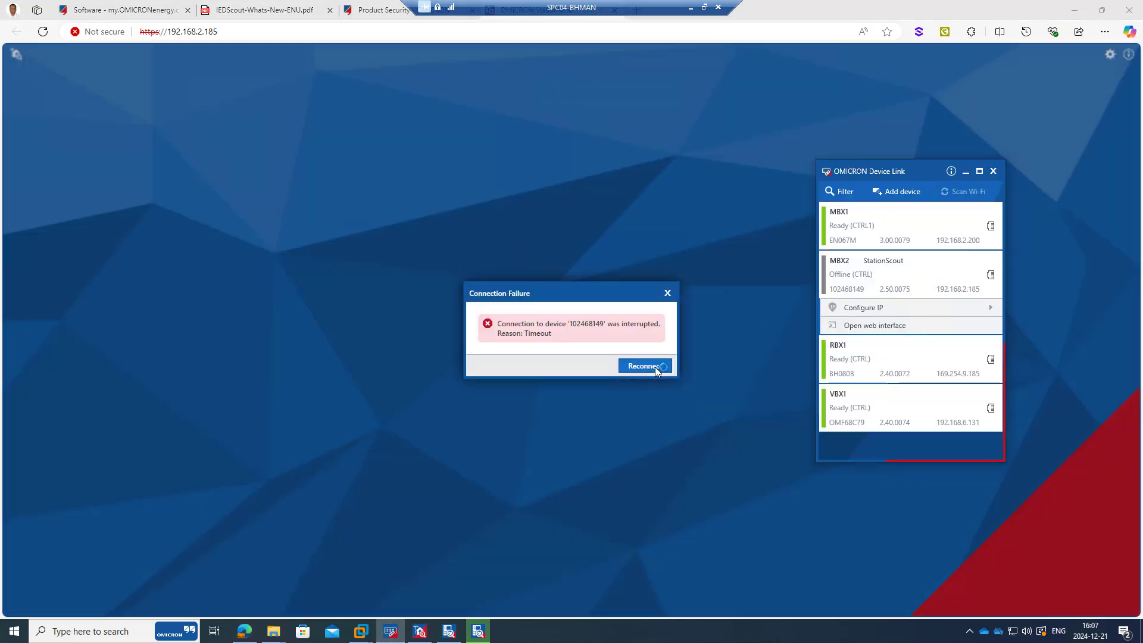
pyautogui.click(653, 367)
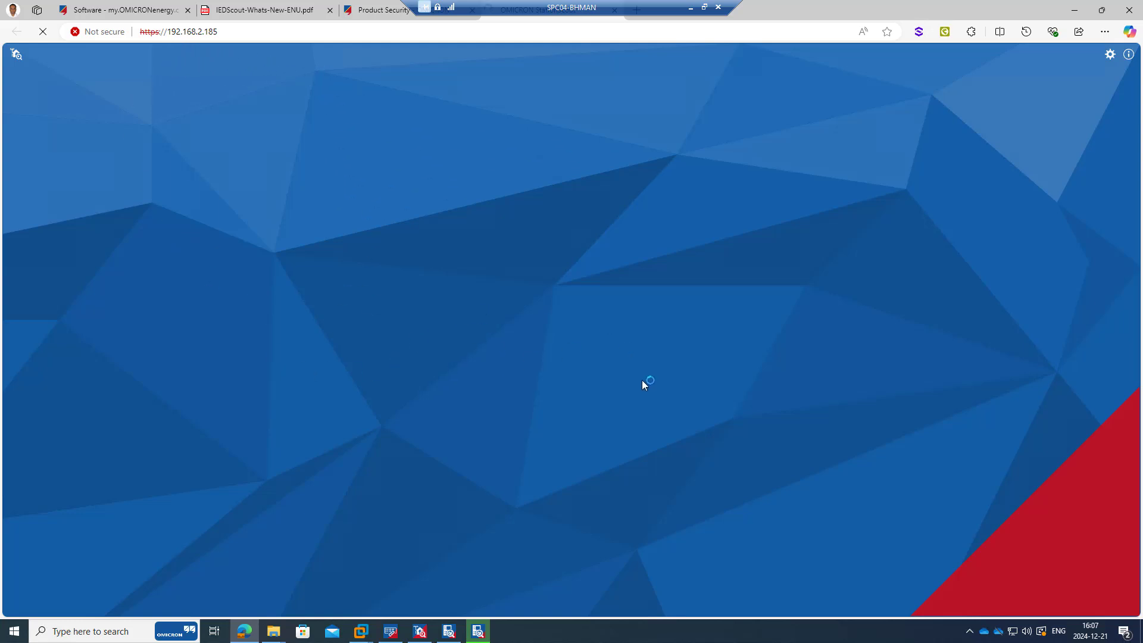
pyautogui.click(390, 631)
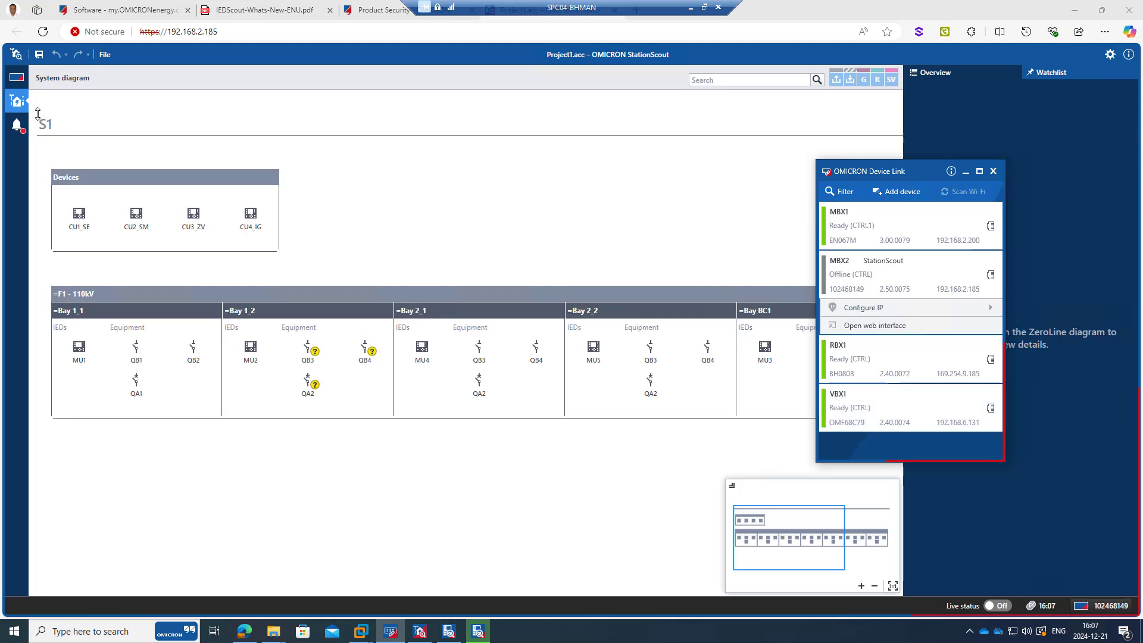
pyautogui.click(20, 77)
pyautogui.click(18, 78)
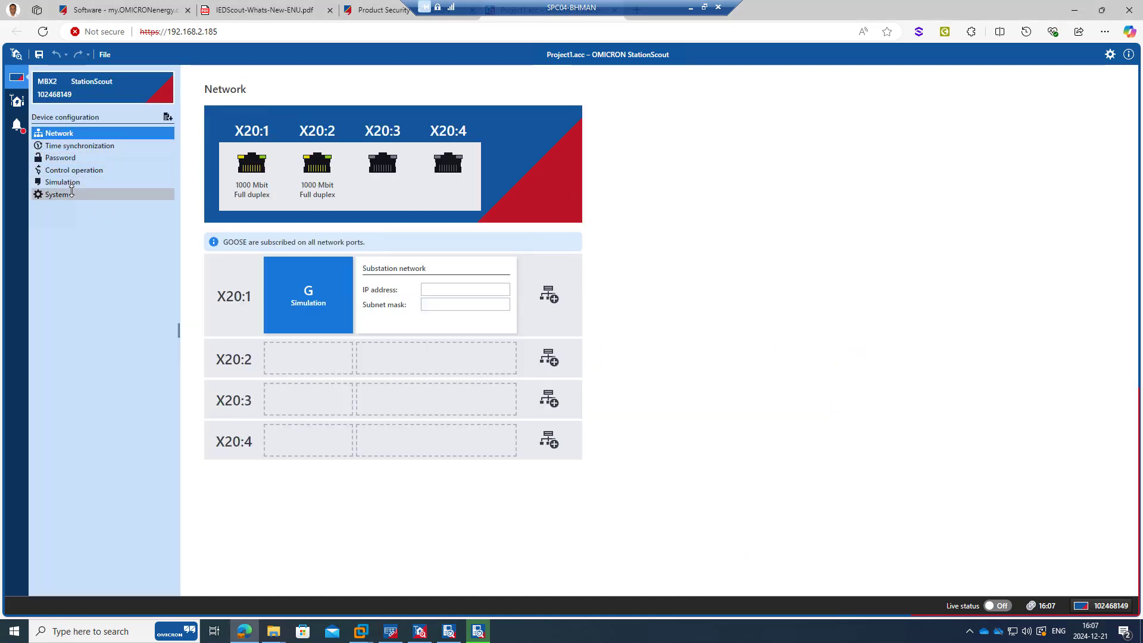
pyautogui.click(71, 193)
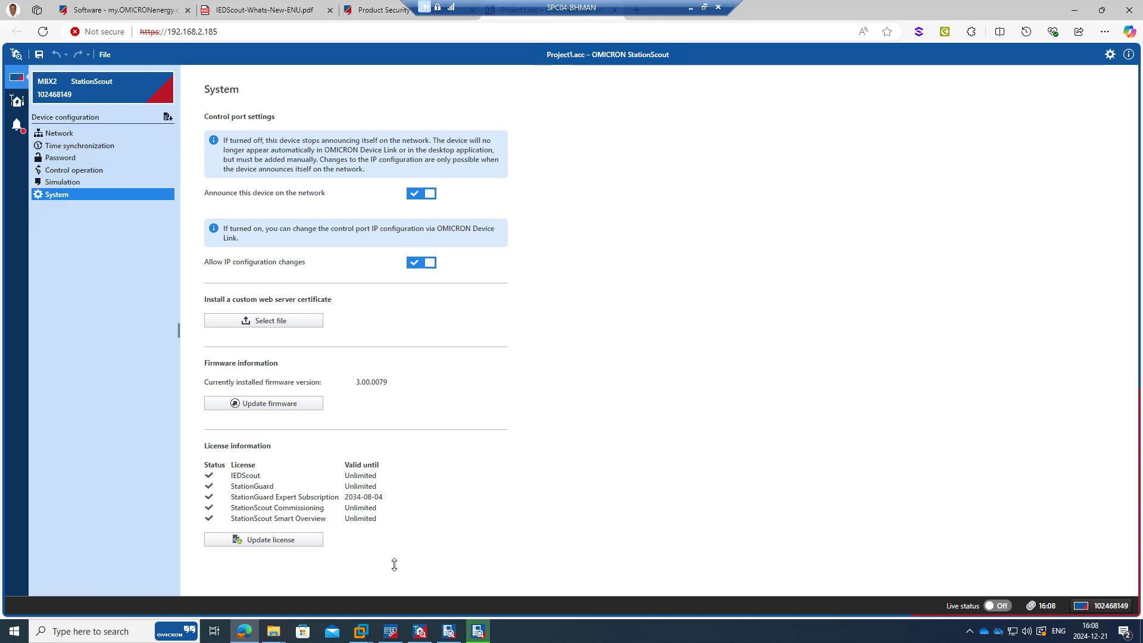
# Close the finished IEDScout 5.22 installer and launch IEDScout, accepting the encrypted connection to the device at 192.168.2.185
pyautogui.click(444, 626)
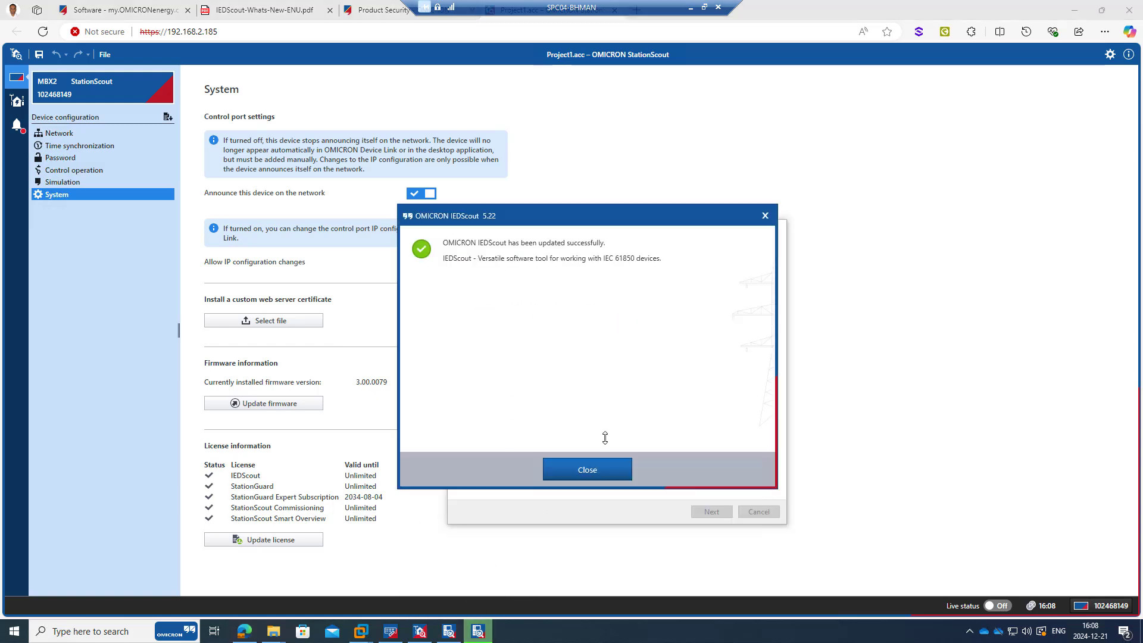
pyautogui.click(598, 469)
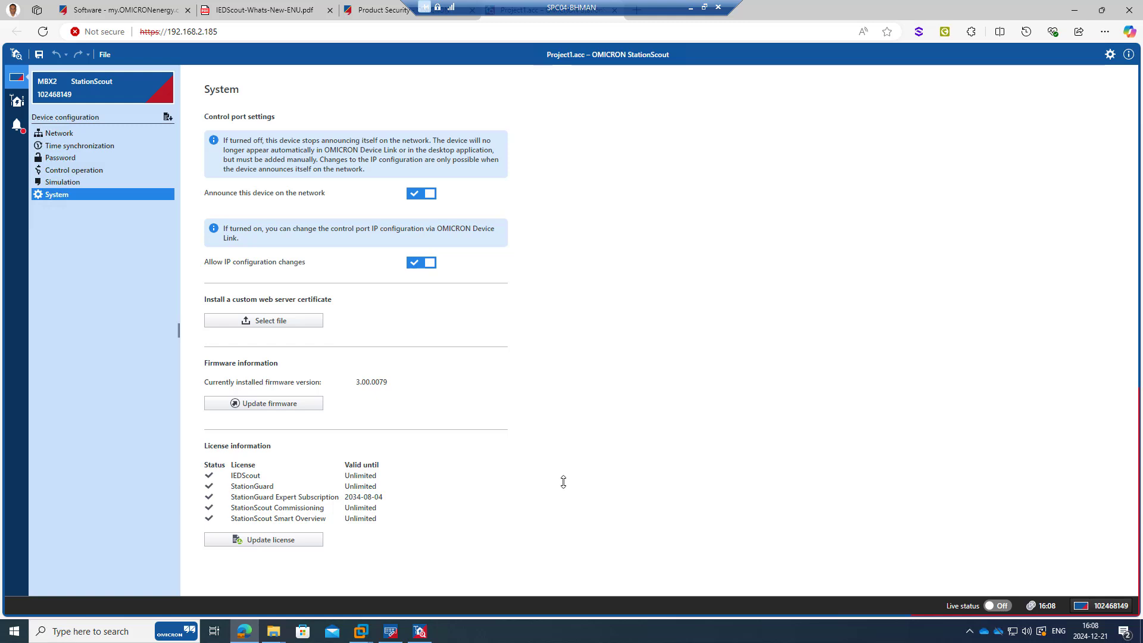
pyautogui.click(14, 630)
pyautogui.write('i')
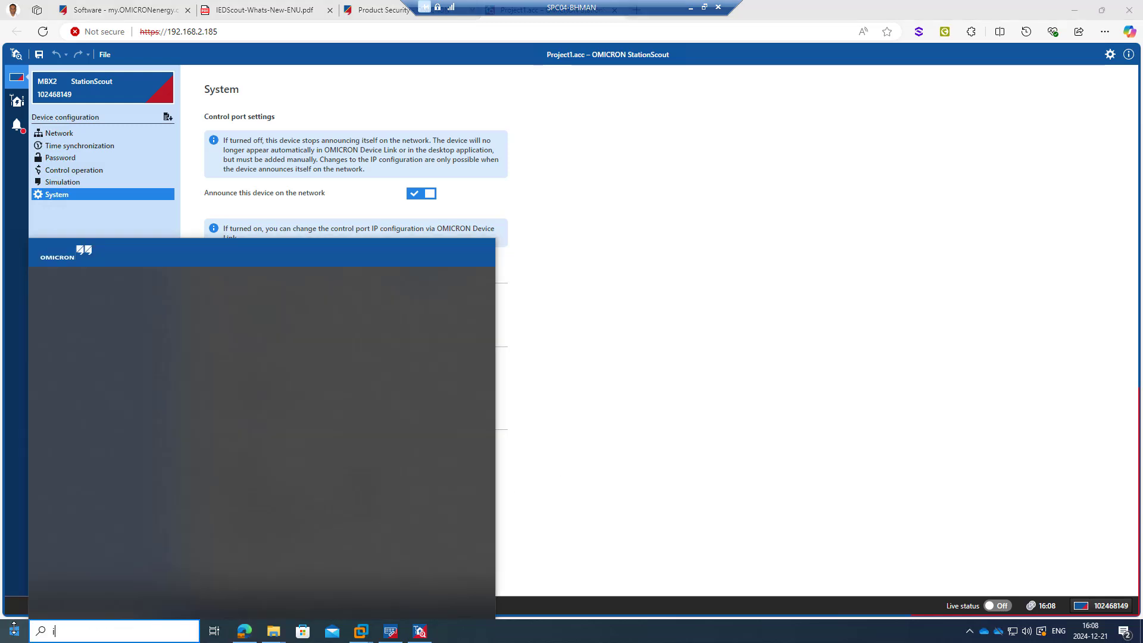
pyautogui.write('ed')
pyautogui.press('Return')
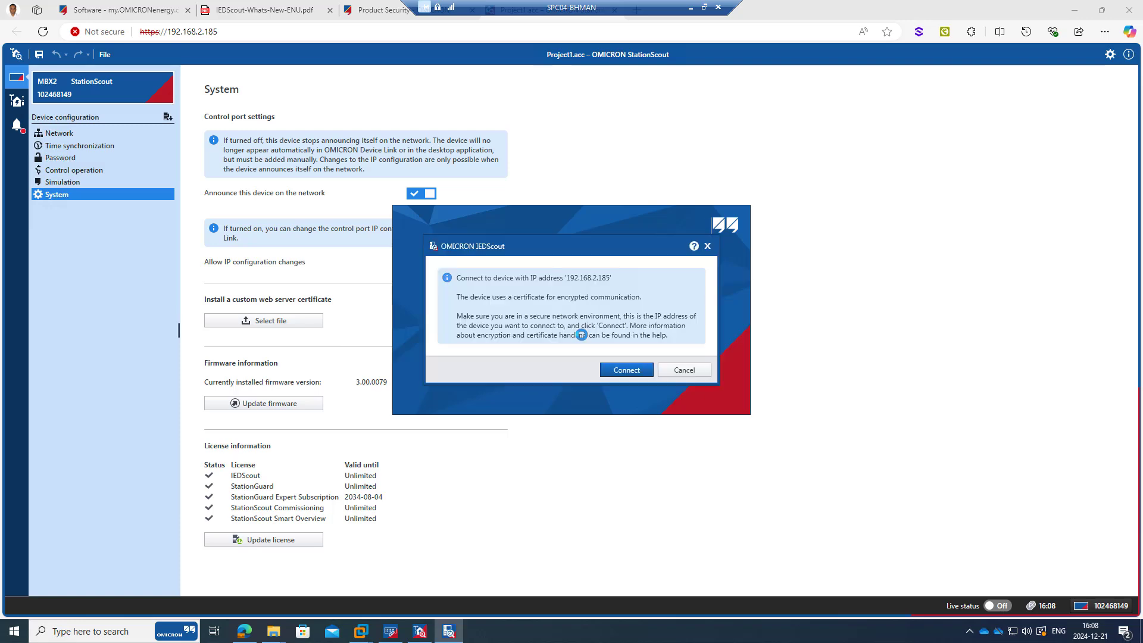
pyautogui.click(639, 368)
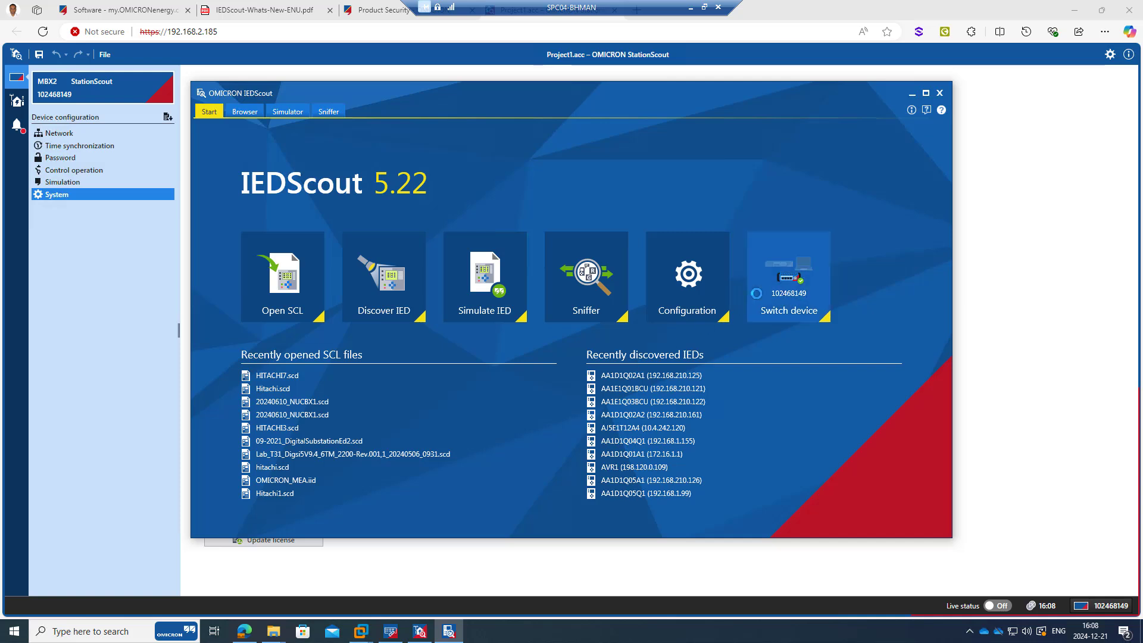
# Switch IEDScout to the MBX1 at 192.168.2.200 and check its network adapter configuration without changing it
pyautogui.click(782, 301)
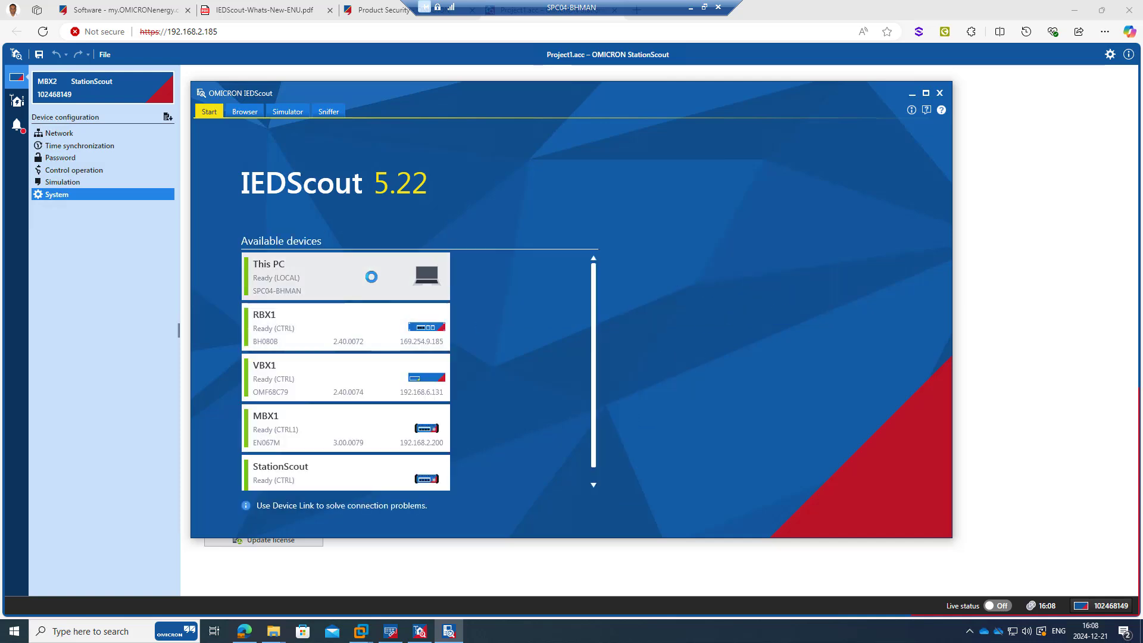
pyautogui.scroll(-1, 384, 452)
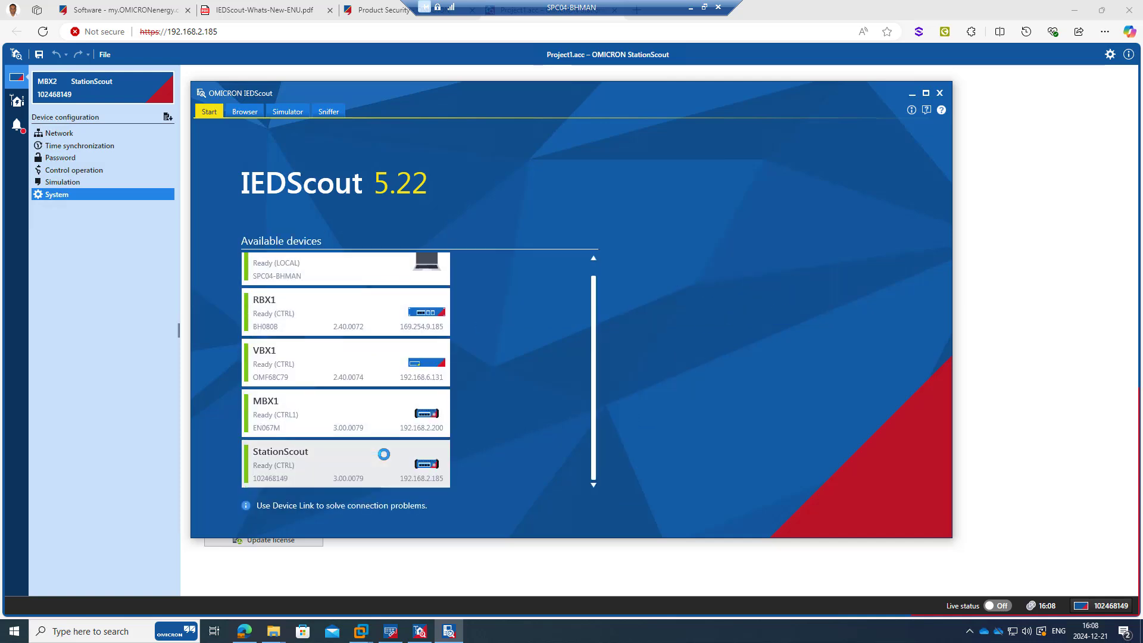
pyautogui.click(341, 412)
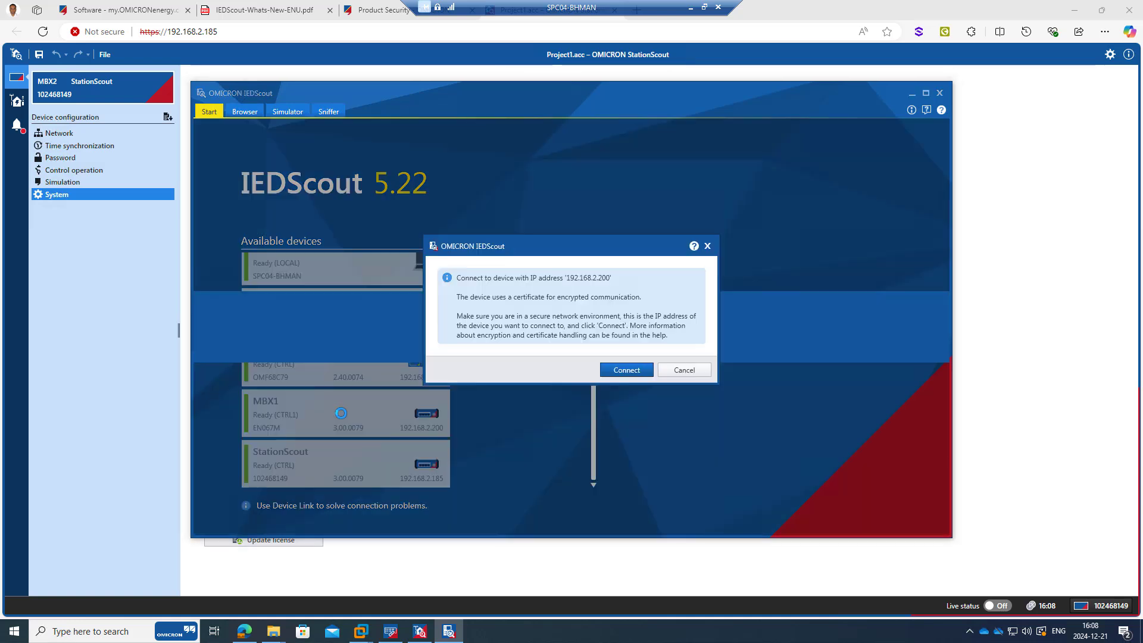
pyautogui.click(632, 372)
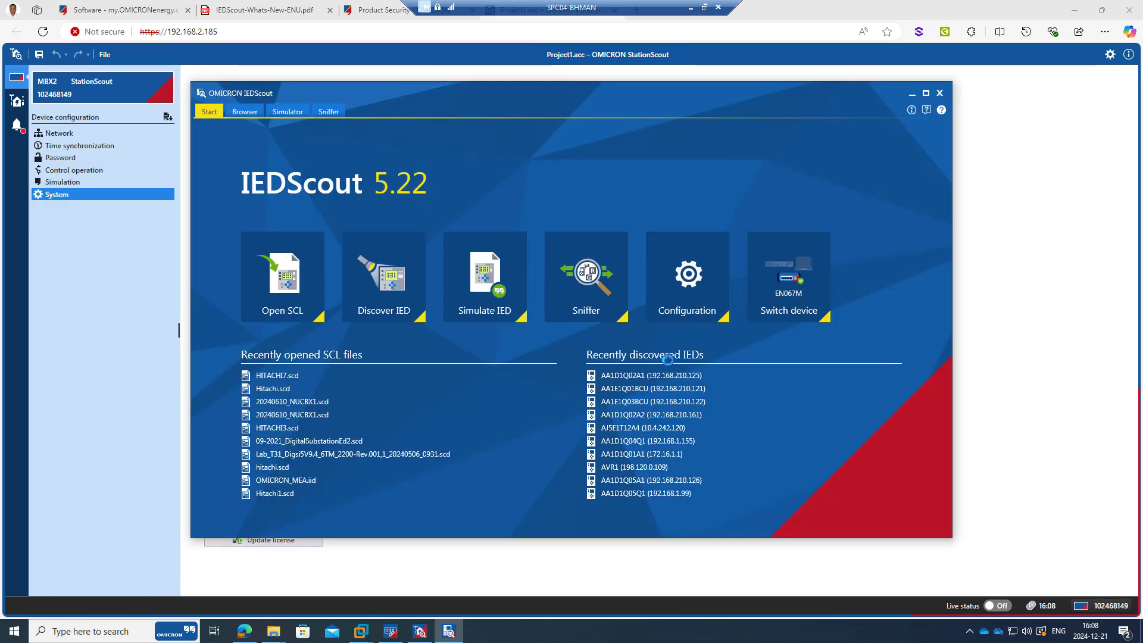
pyautogui.click(692, 287)
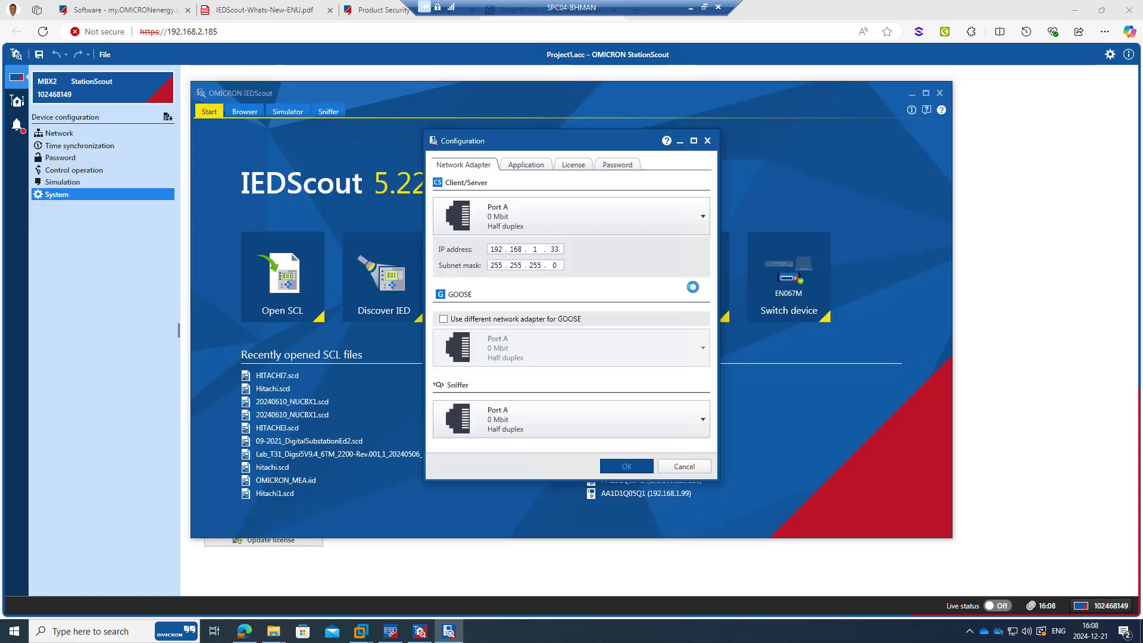
pyautogui.click(601, 224)
pyautogui.click(635, 184)
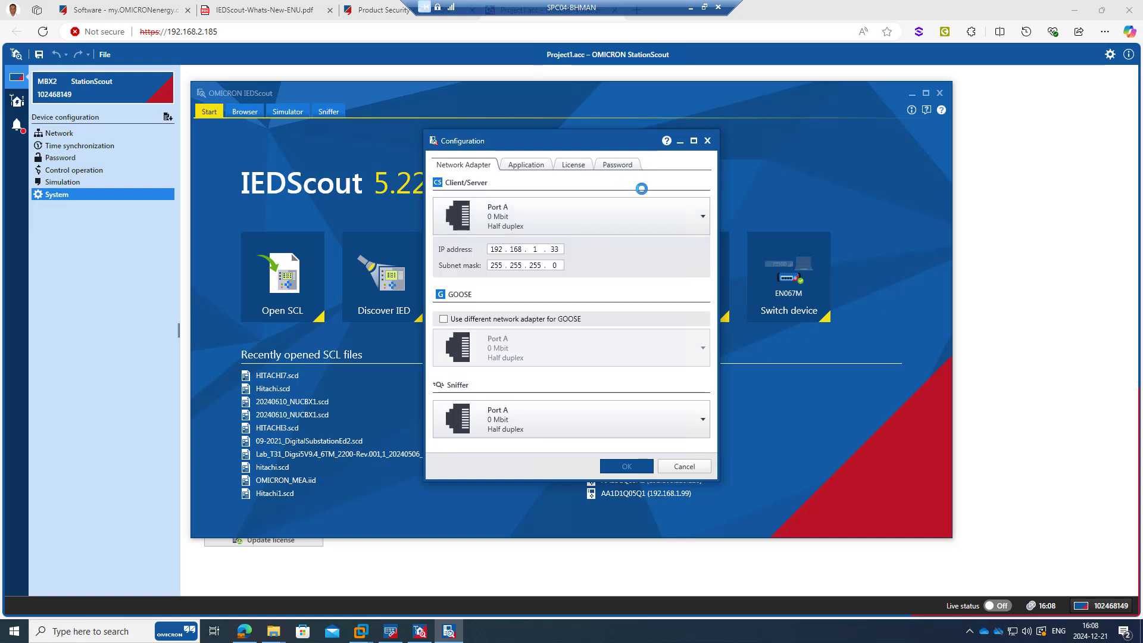
pyautogui.click(685, 466)
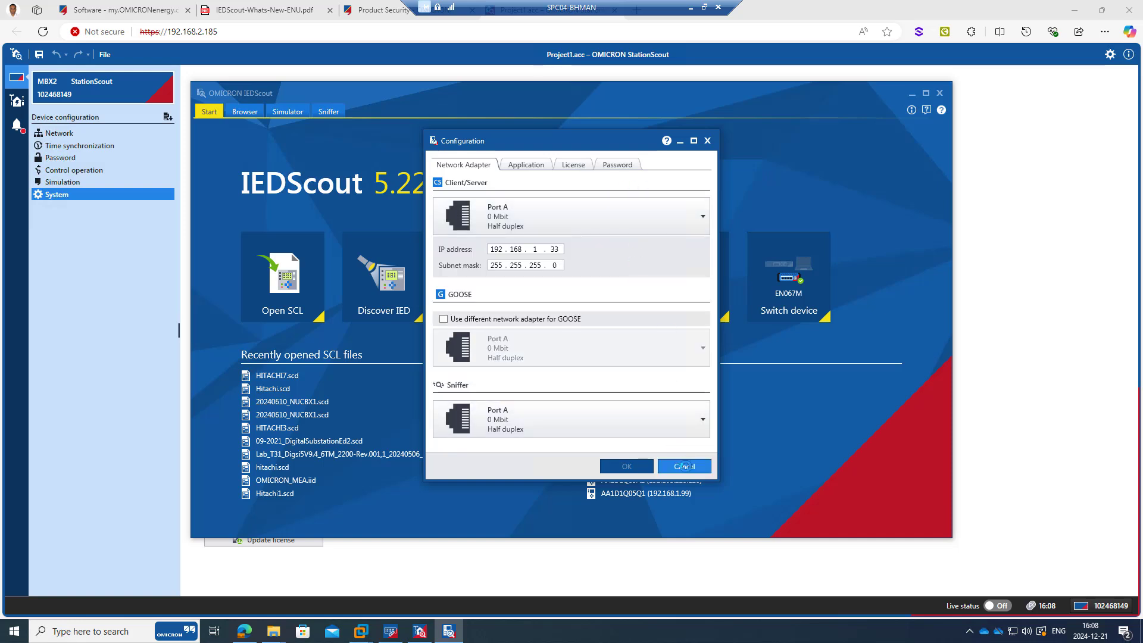
# Switch IEDScout to the MBX2 at 192.168.2.185 and review its Client/Server and Sniffer port choices, closing IEDScout without changes
pyautogui.click(820, 251)
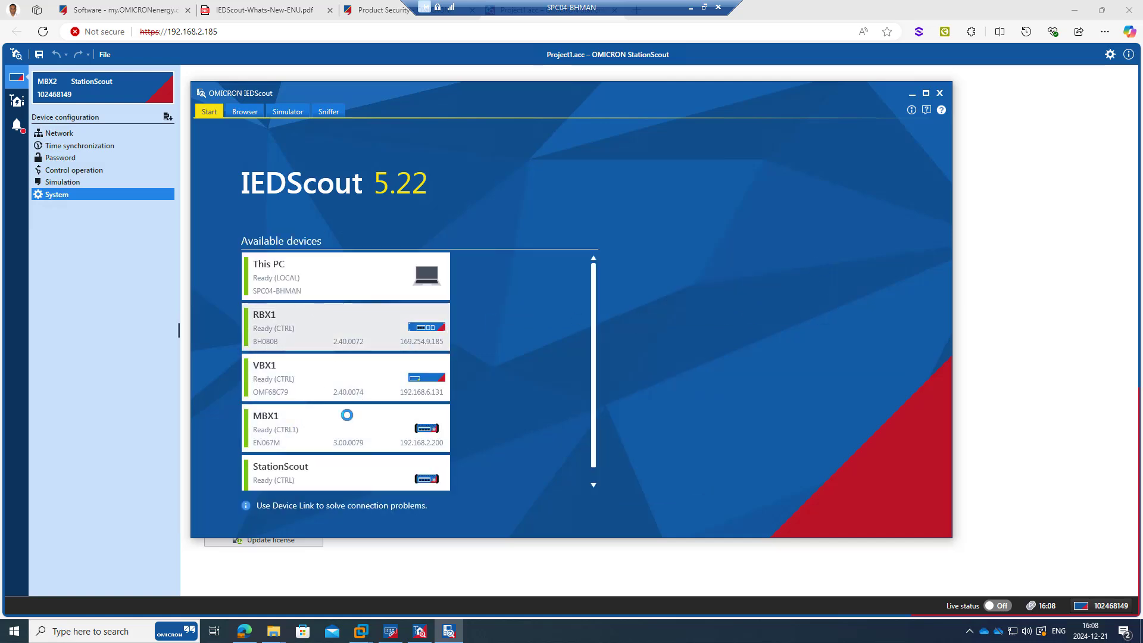
pyautogui.scroll(-1, 334, 470)
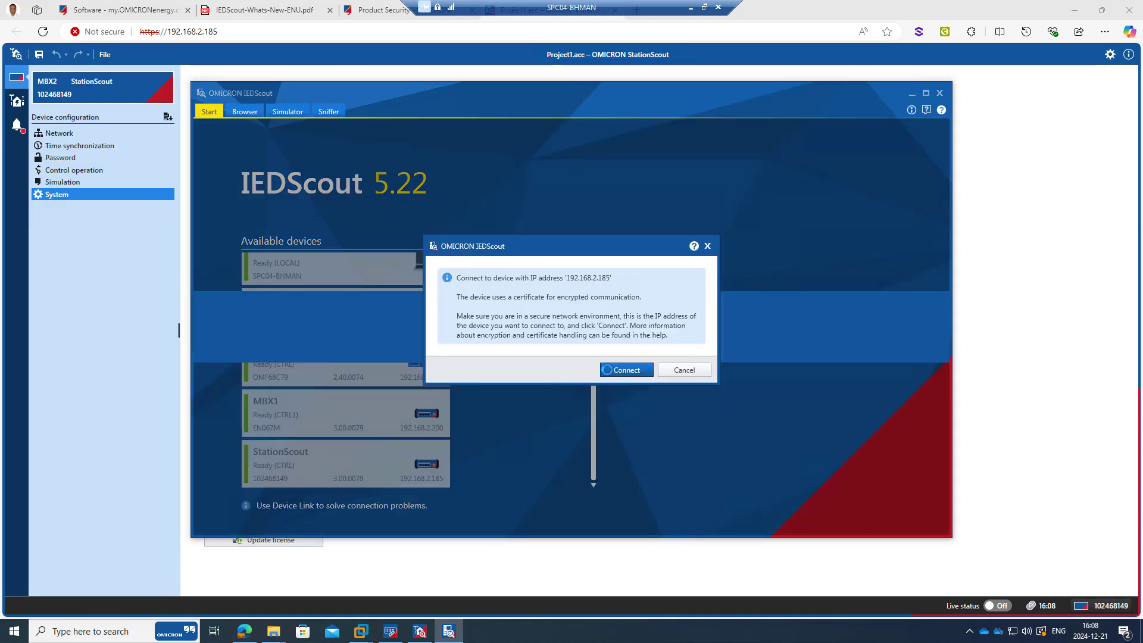
pyautogui.click(608, 369)
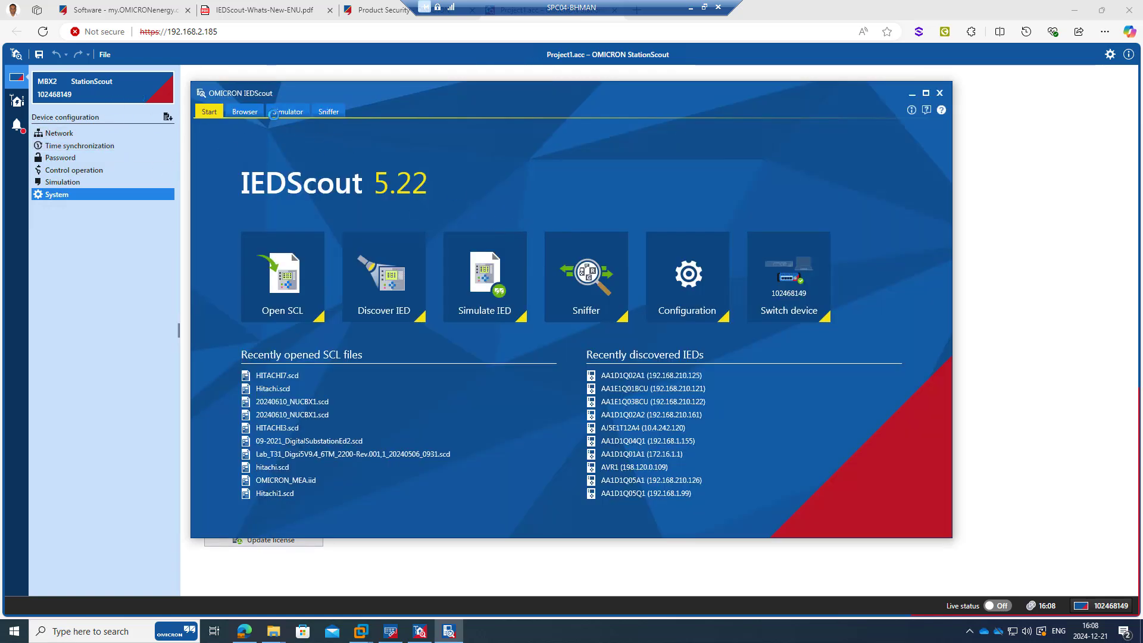
pyautogui.click(685, 275)
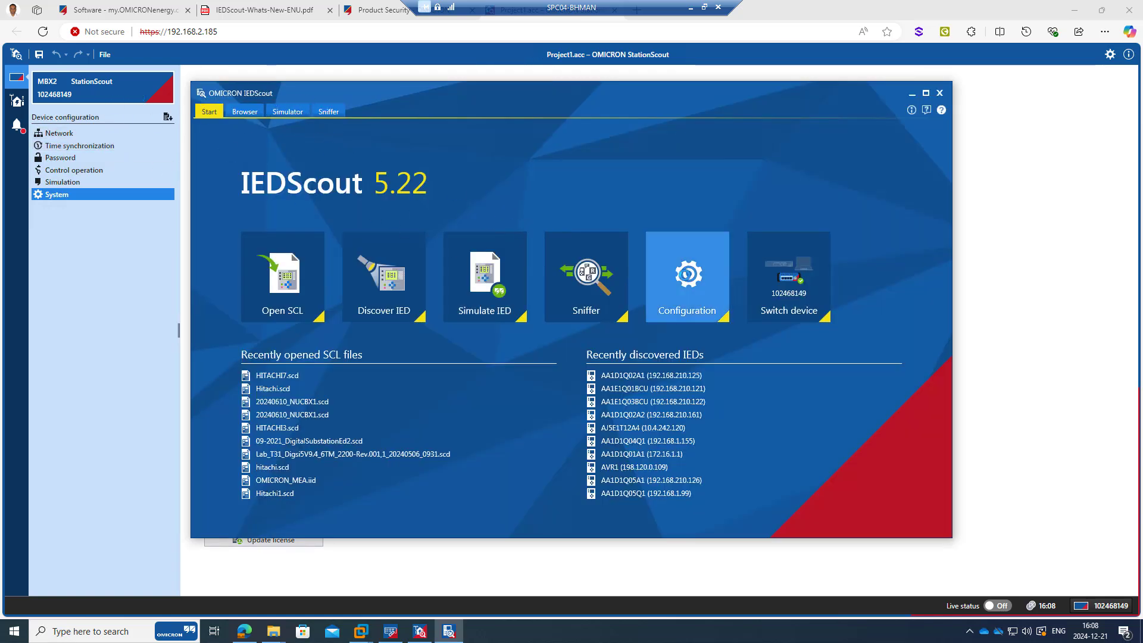
pyautogui.click(547, 206)
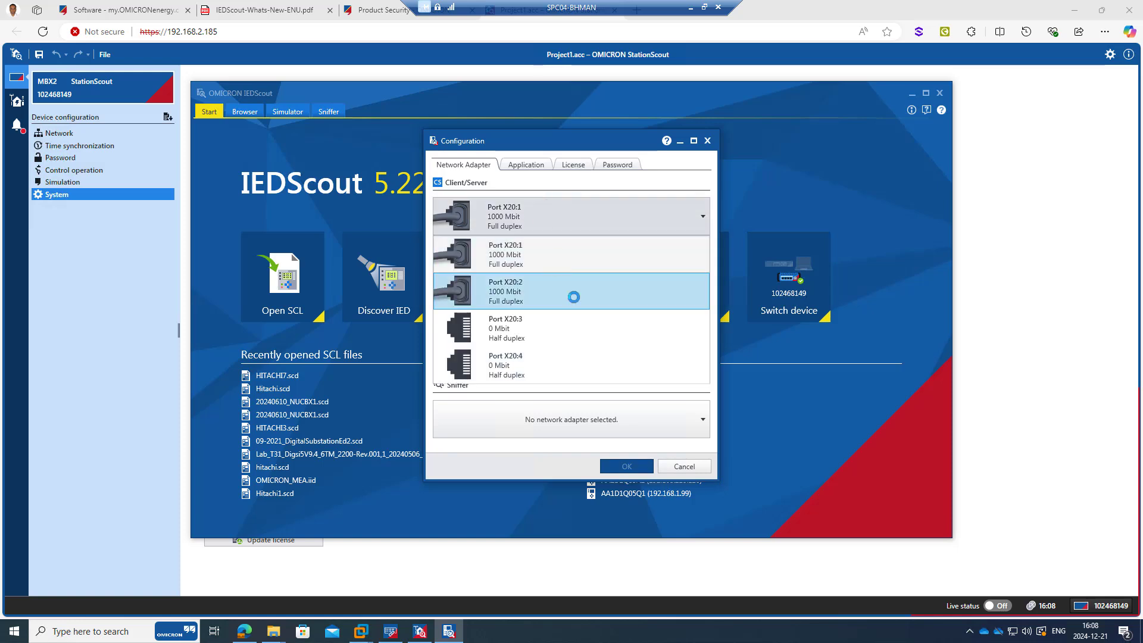
pyautogui.click(651, 431)
pyautogui.click(653, 428)
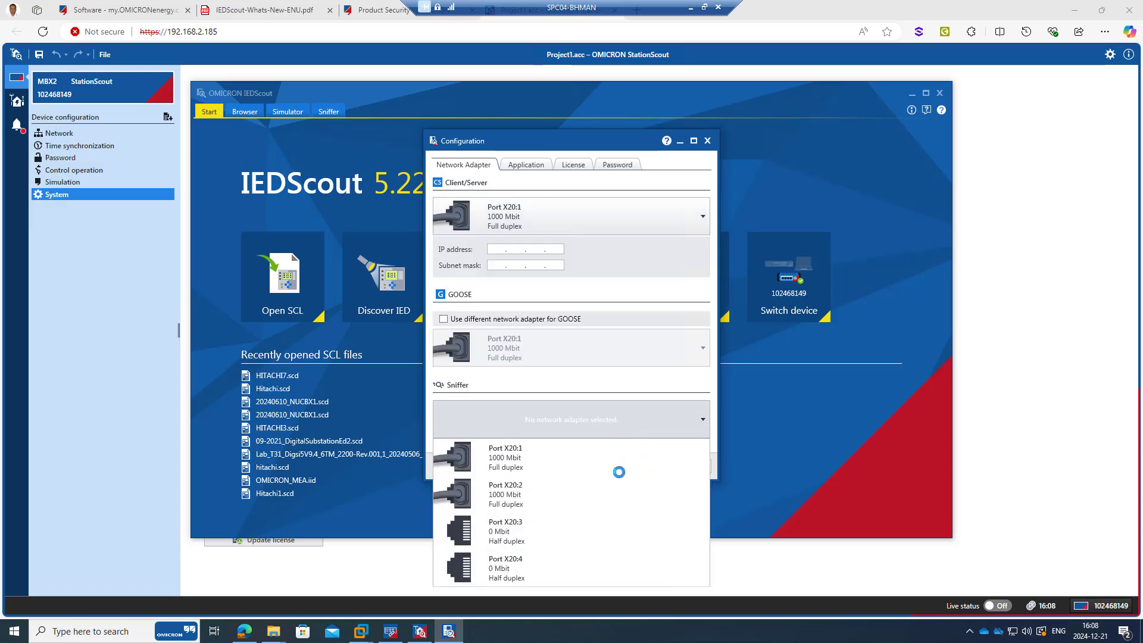
pyautogui.click(645, 327)
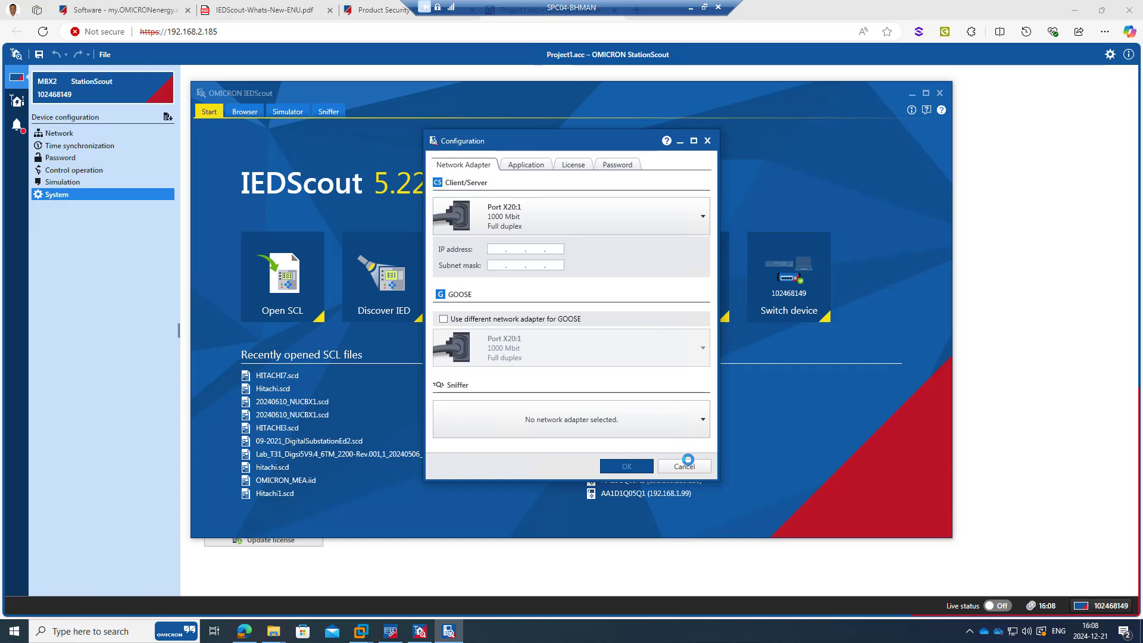
pyautogui.click(686, 461)
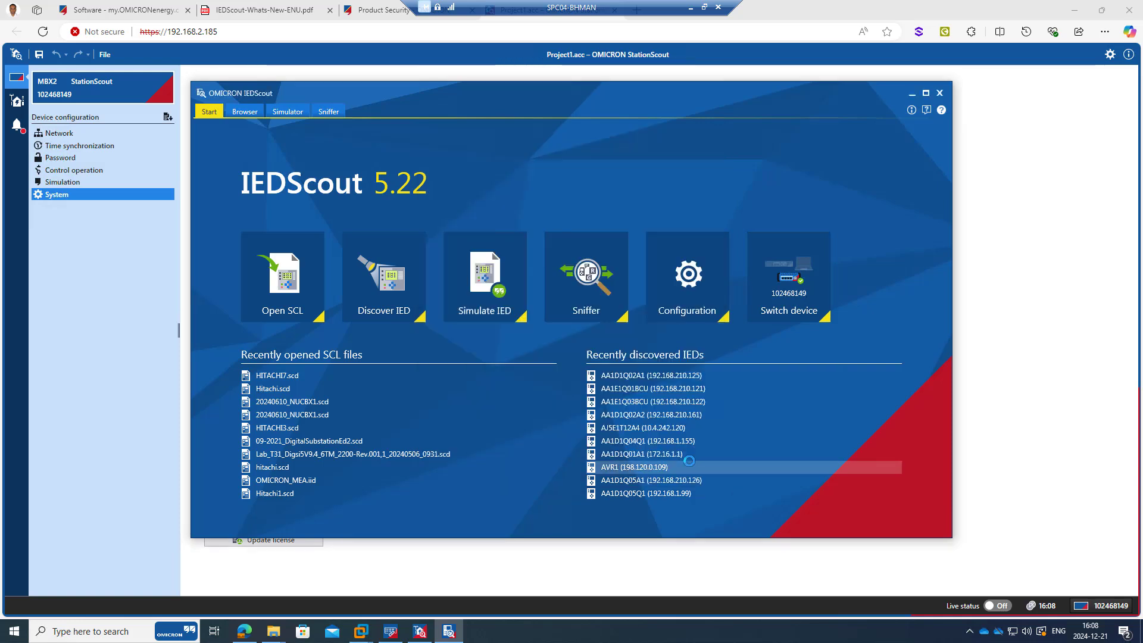
pyautogui.click(938, 94)
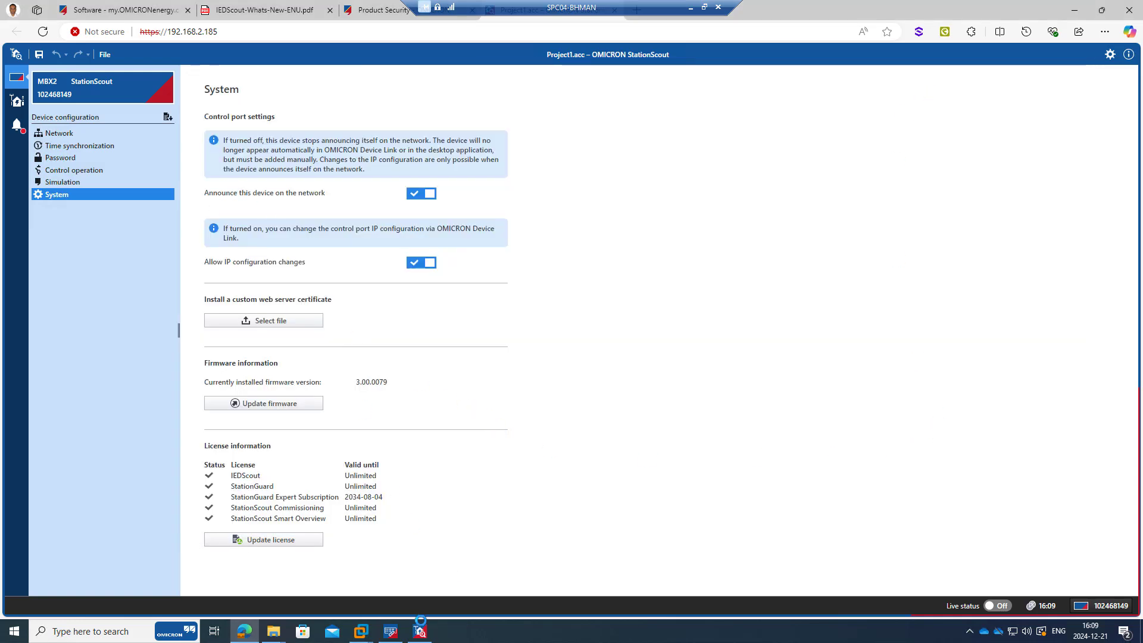
# Switch to OMICRON Device Link and review the IP configuration of the MBX2 and the RBX1
pyautogui.click(394, 631)
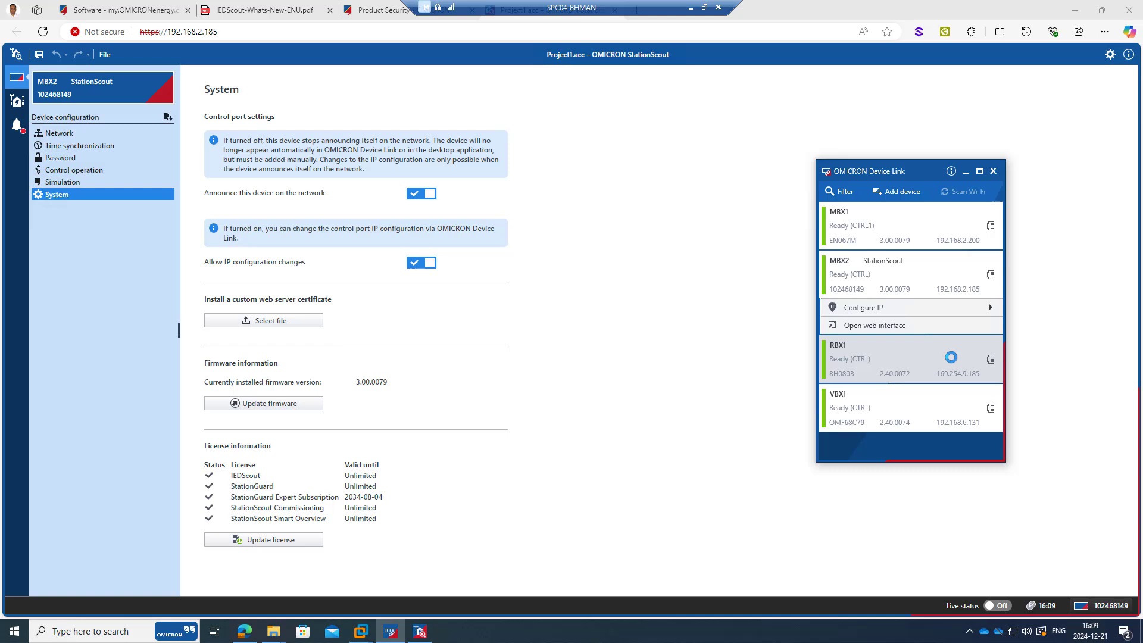
pyautogui.click(936, 359)
pyautogui.click(923, 287)
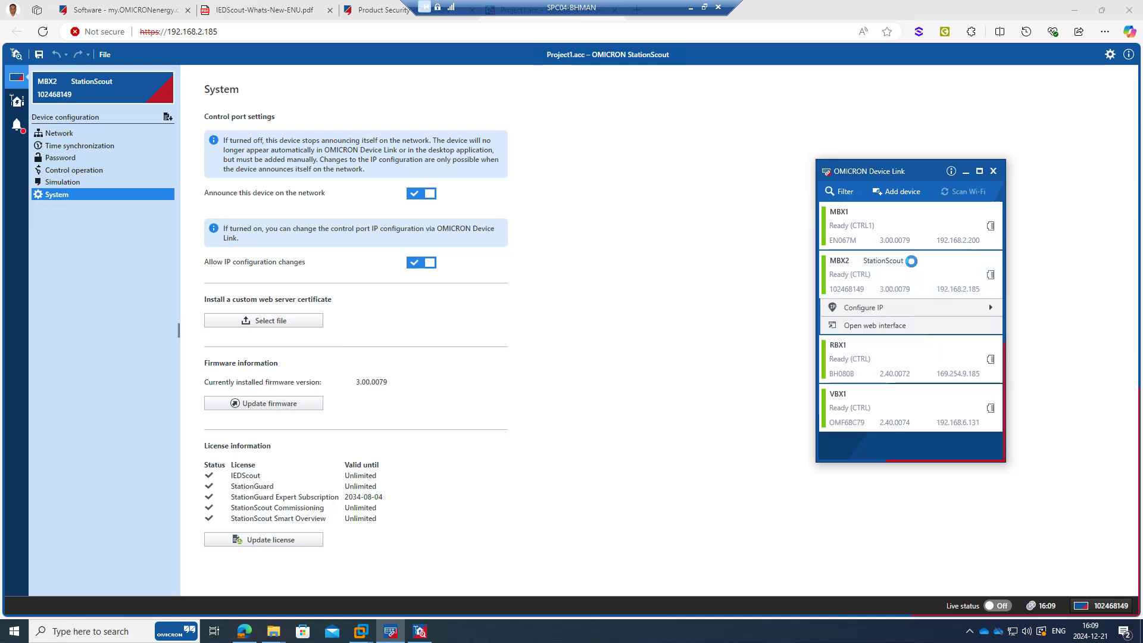
pyautogui.click(920, 303)
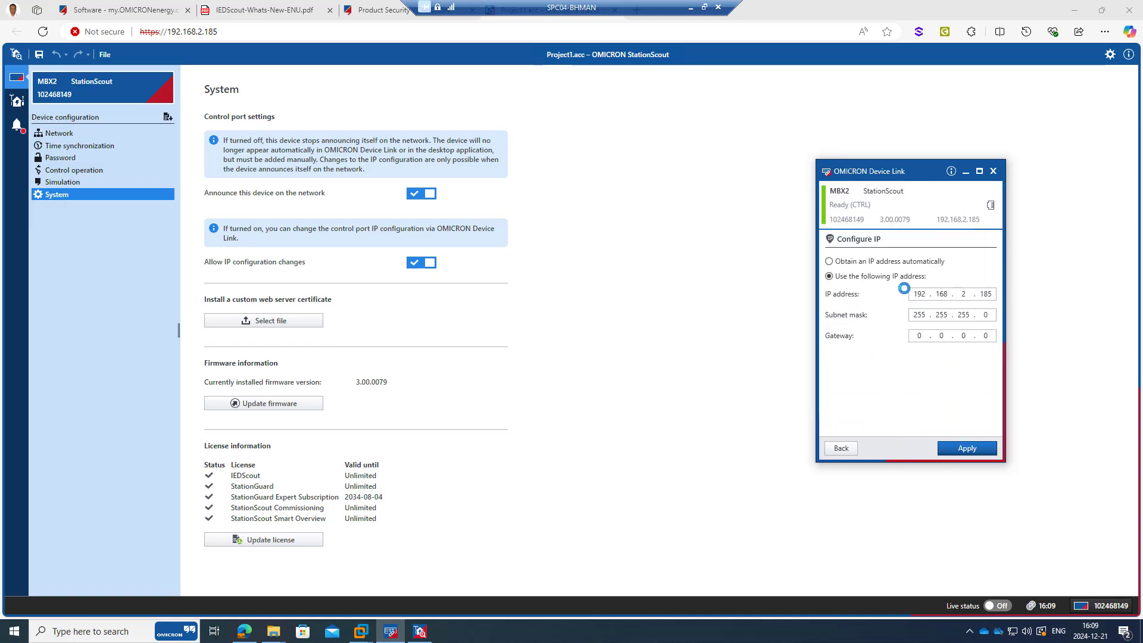
pyautogui.click(843, 451)
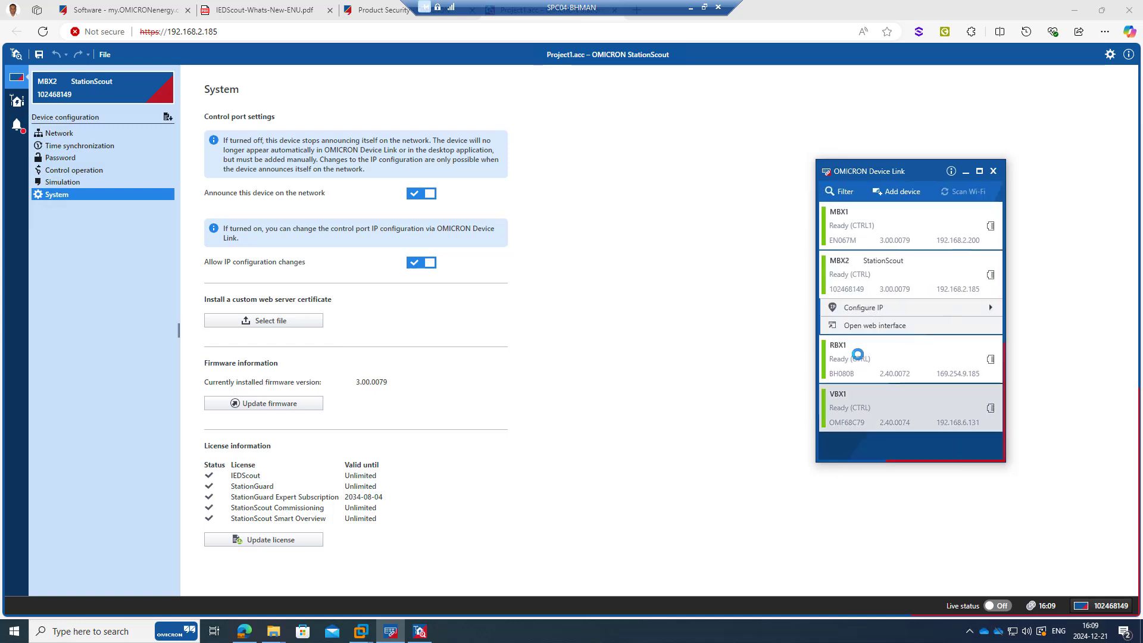
pyautogui.click(912, 368)
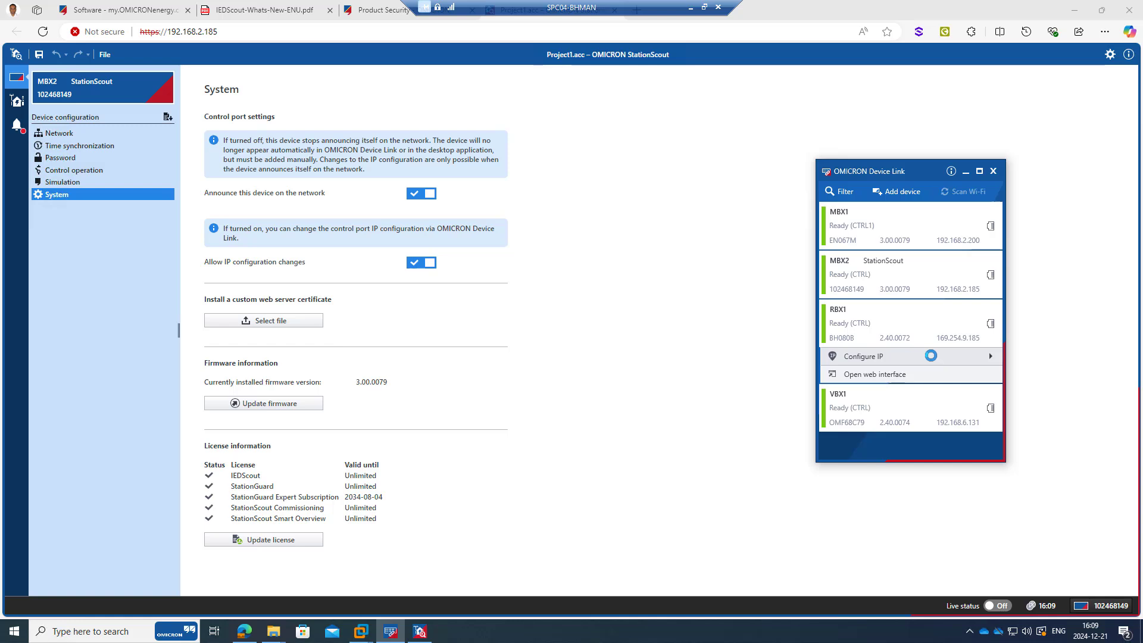
pyautogui.click(930, 356)
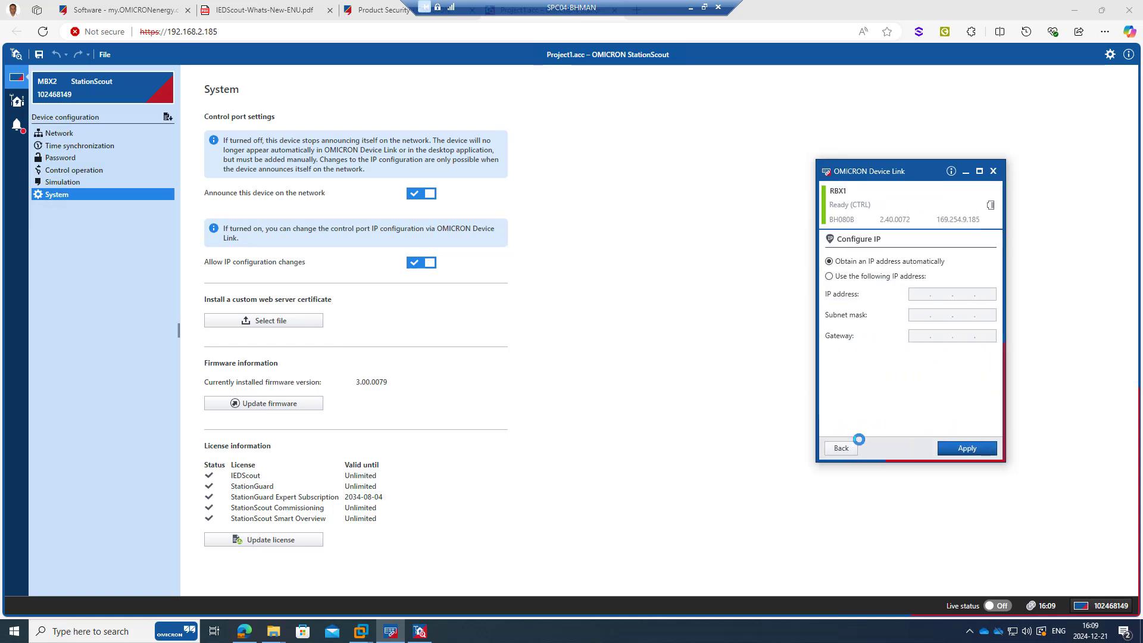
pyautogui.click(848, 448)
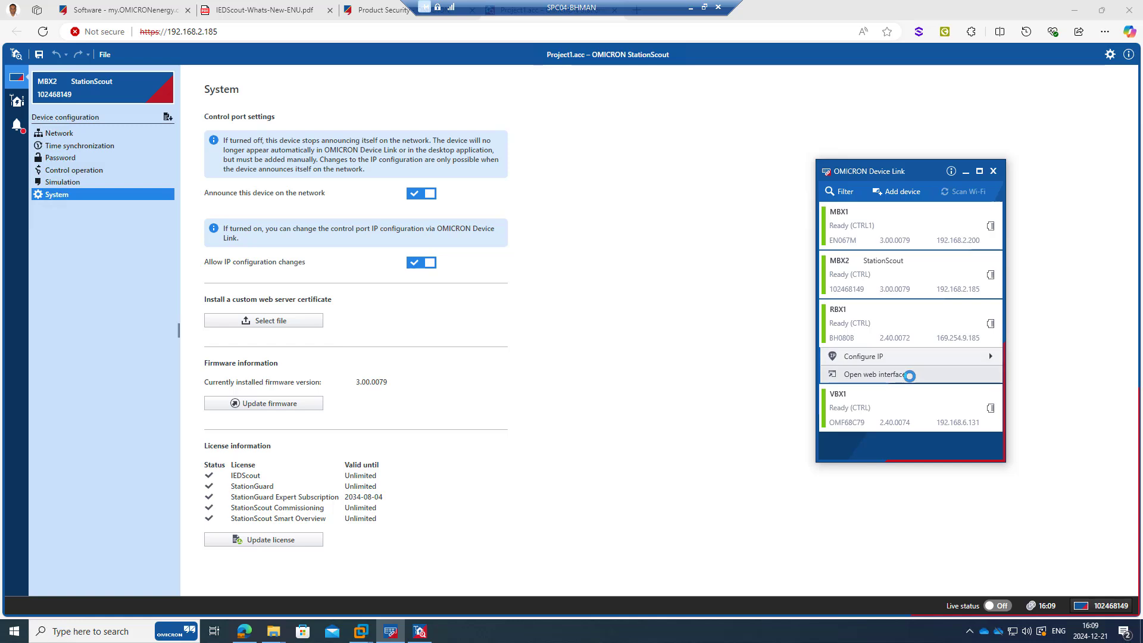
# Switch to the StationScout desktop application and confirm the RBX1 at 169.254.9.185 to store its certificate
pyautogui.moveTo(421, 625)
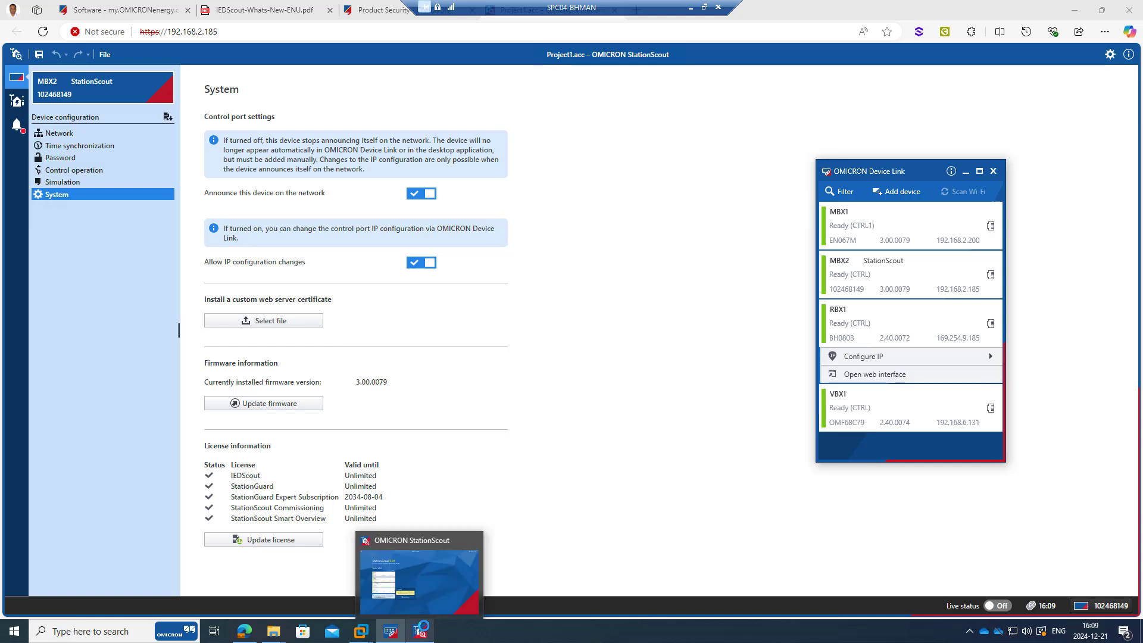
pyautogui.click(420, 580)
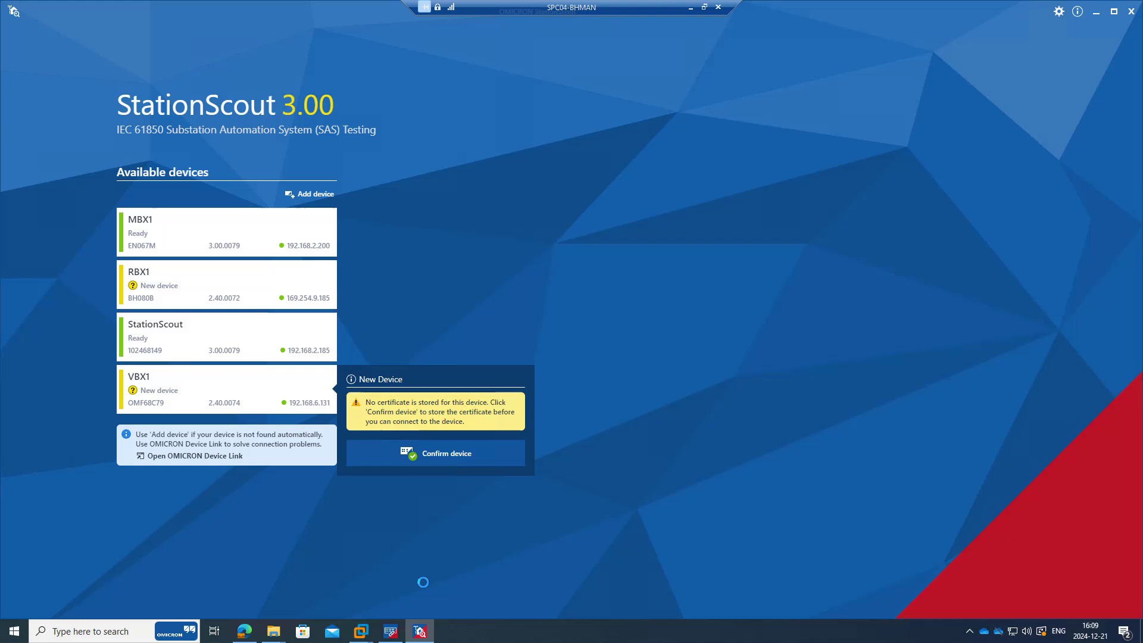
pyautogui.click(218, 267)
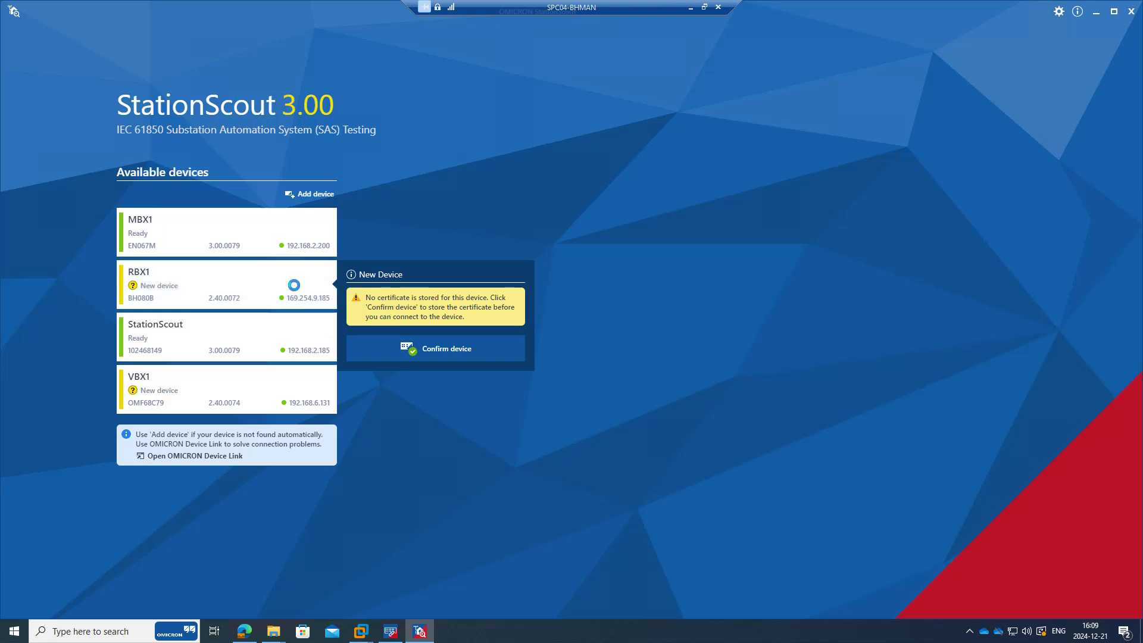
pyautogui.click(388, 350)
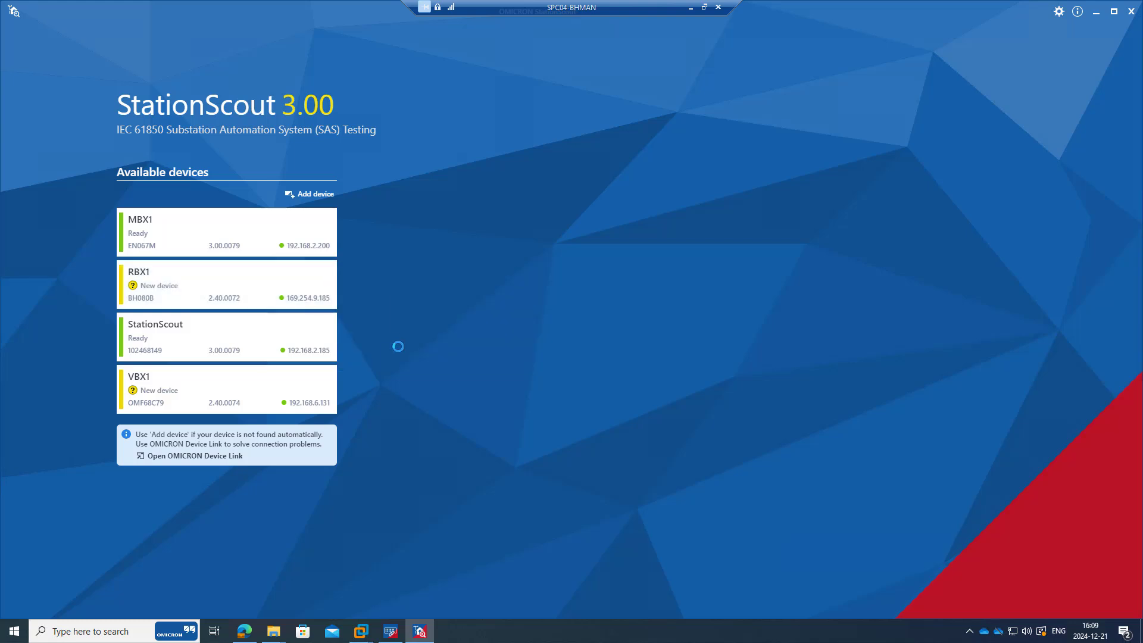
pyautogui.click(644, 387)
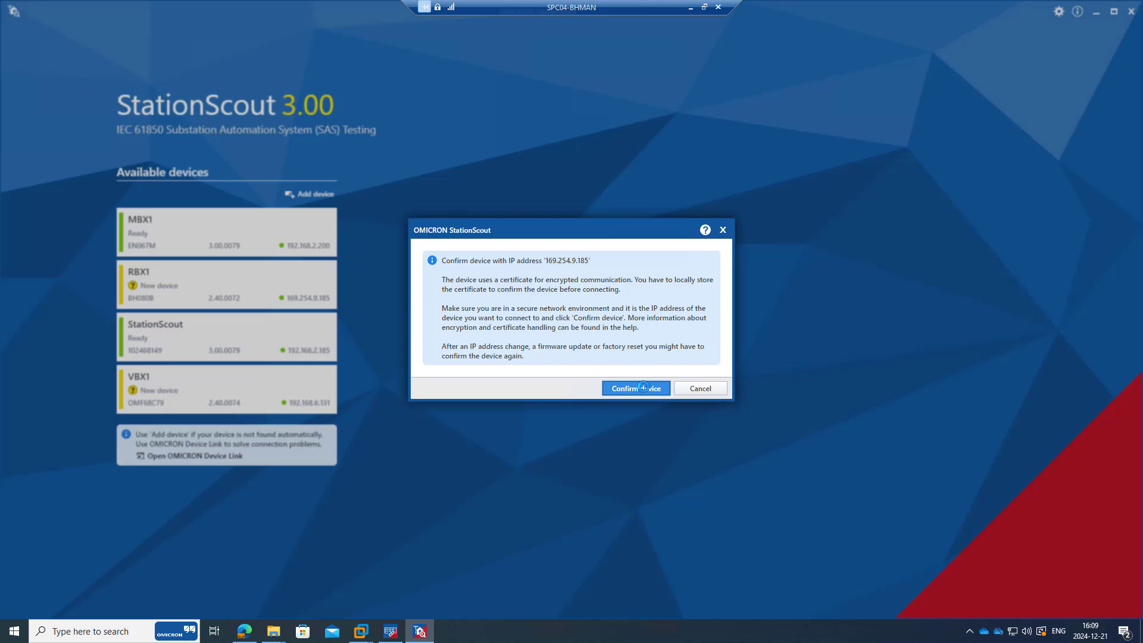
# Authenticate to the RBX1 with its device password, update its firmware to 3.00.0079, and check the device in OMICRON Device Link
pyautogui.moveTo(189, 269)
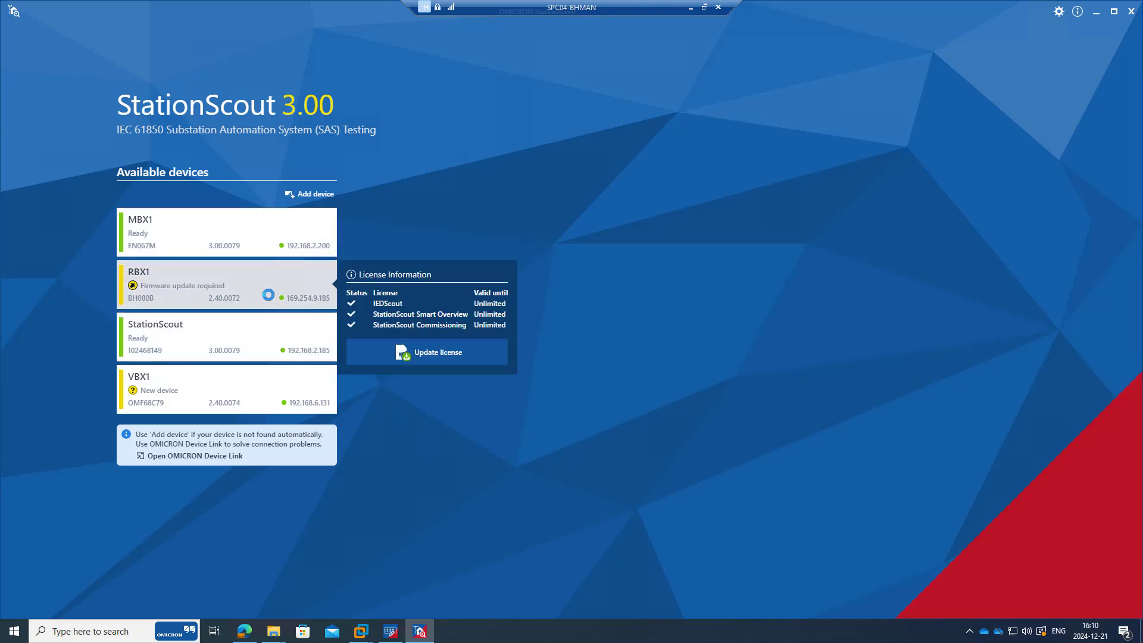
pyautogui.click(233, 284)
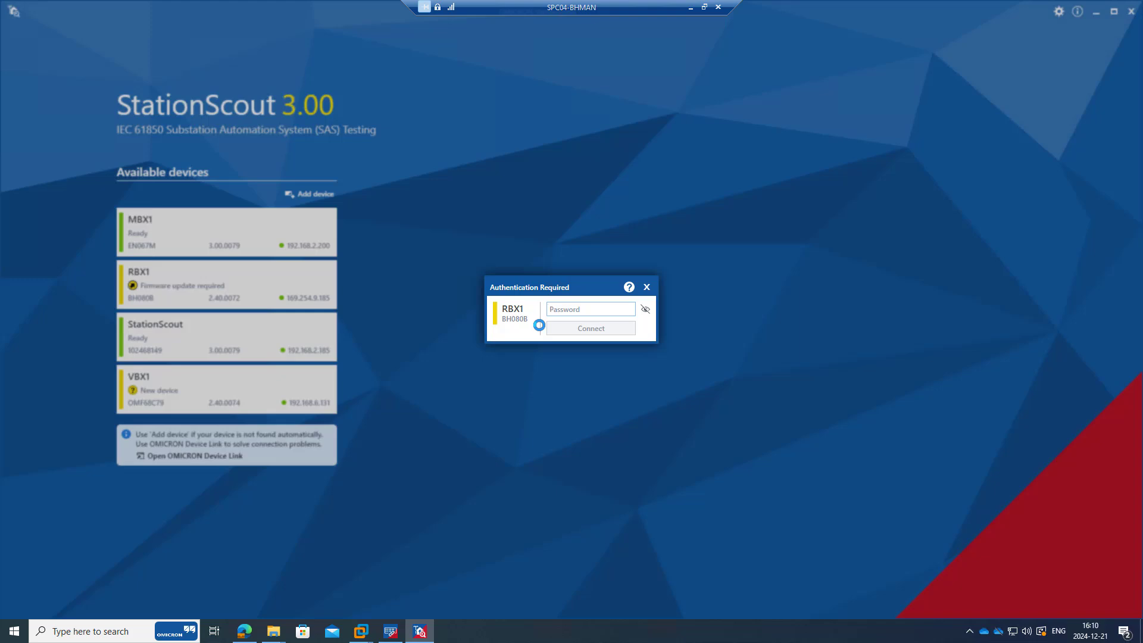
pyautogui.write('••')
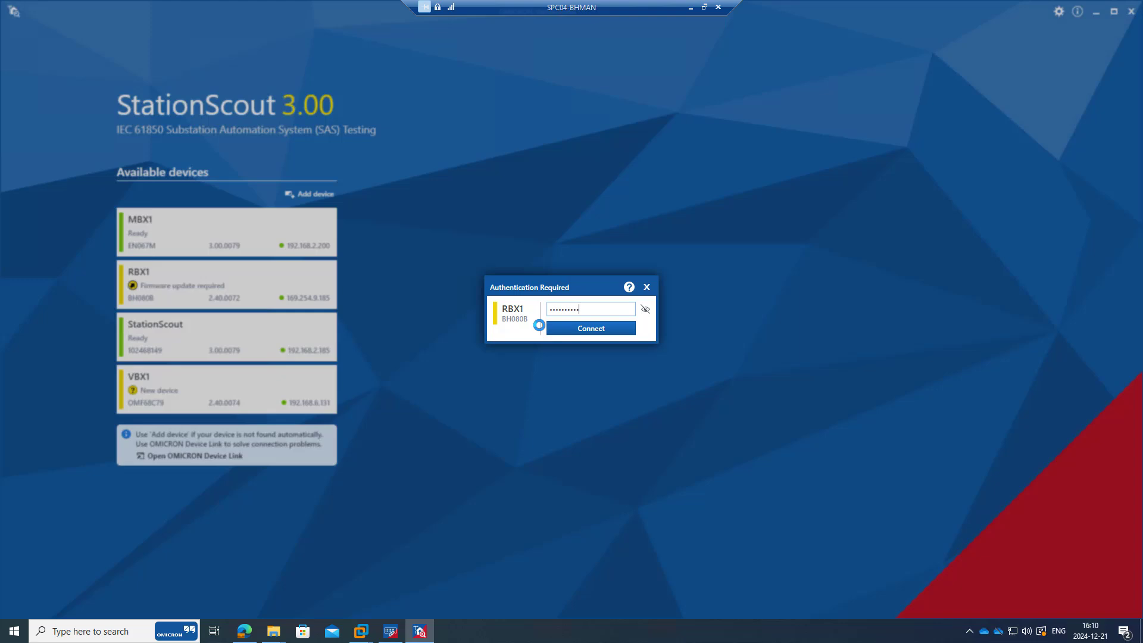
pyautogui.press('Return')
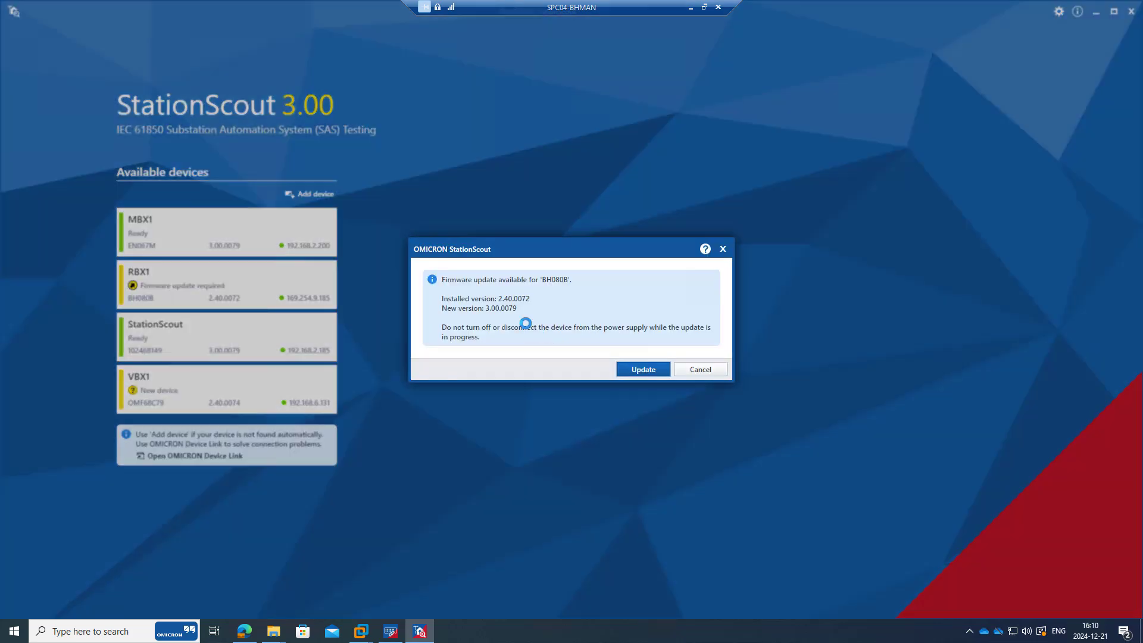
pyautogui.click(648, 369)
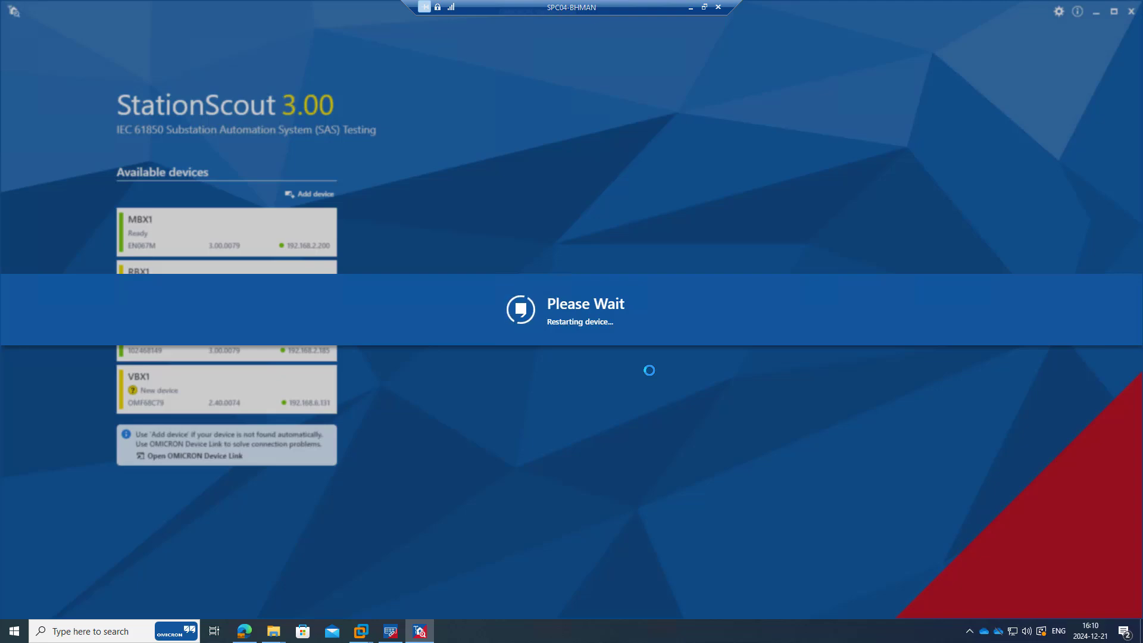
pyautogui.click(390, 631)
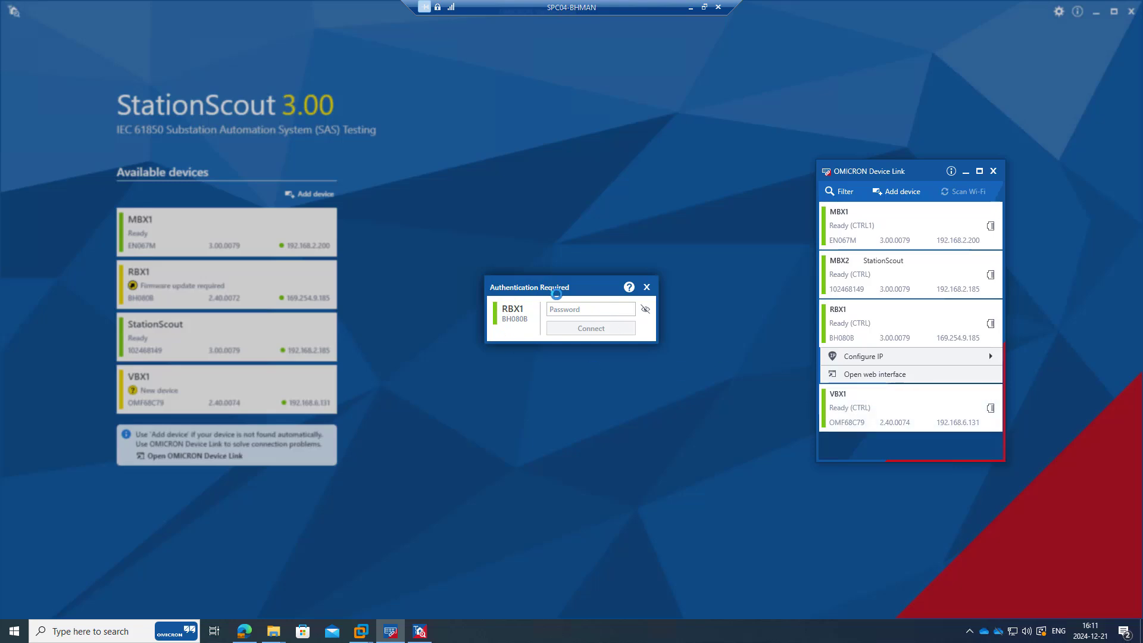
# Connect to the RBX1 in StationScout with its device password and open its System settings to check firmware and licenses
pyautogui.click(565, 310)
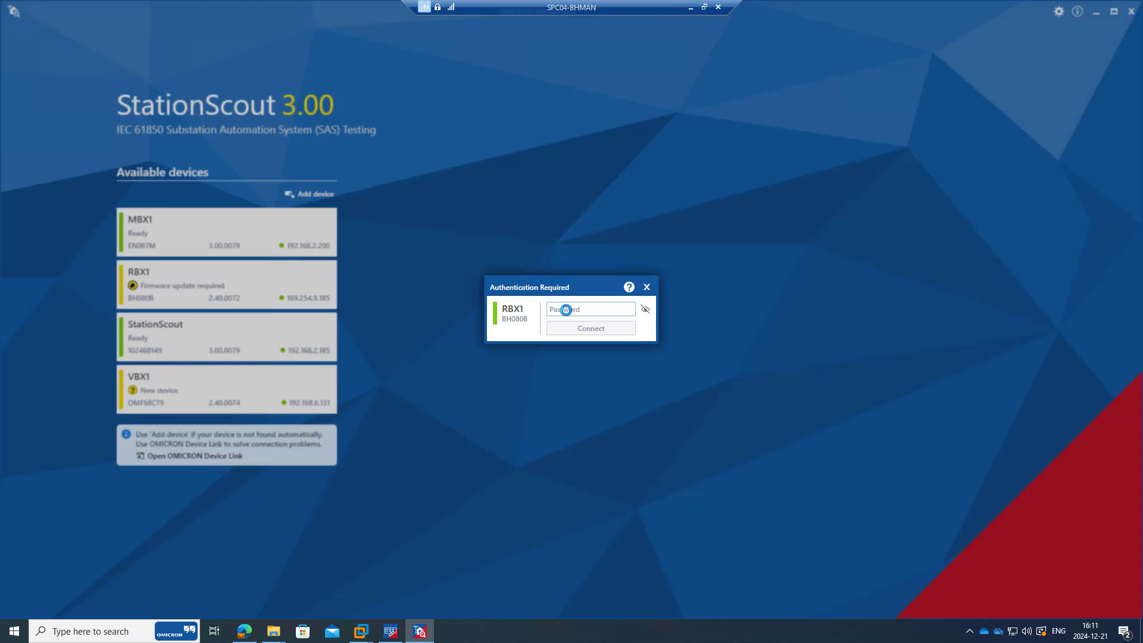
pyautogui.write('••')
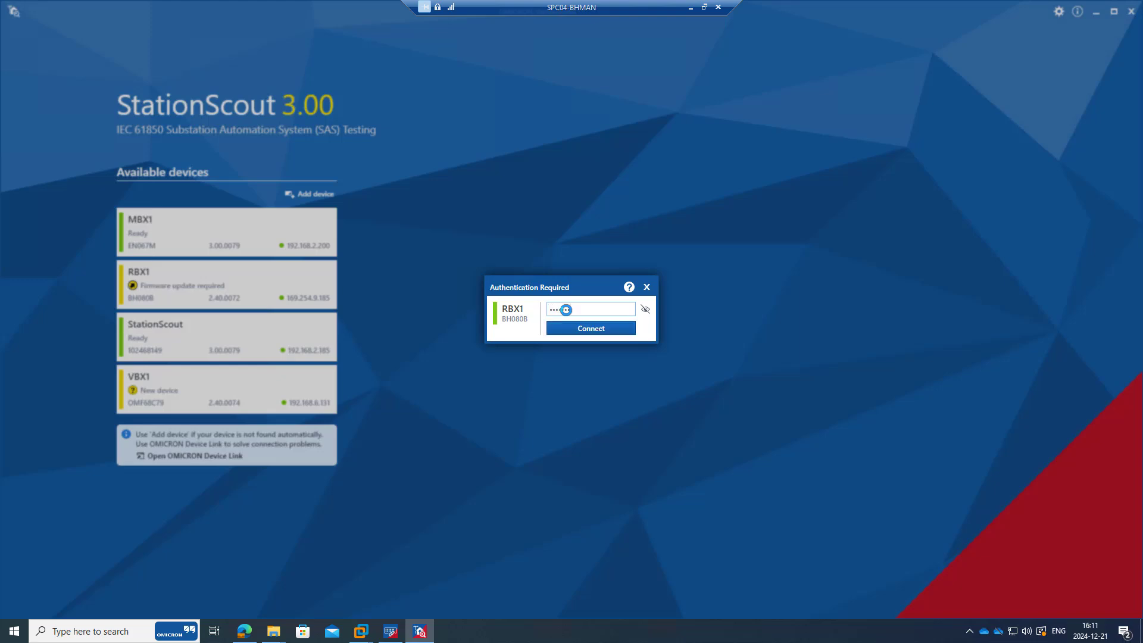
pyautogui.press('Return')
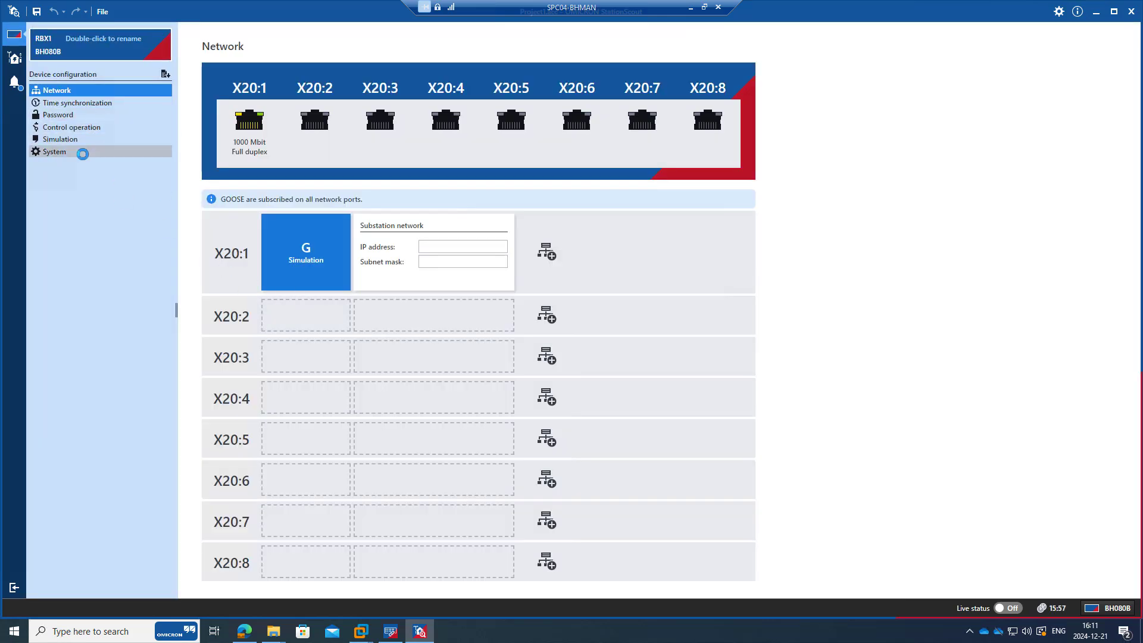
pyautogui.click(82, 154)
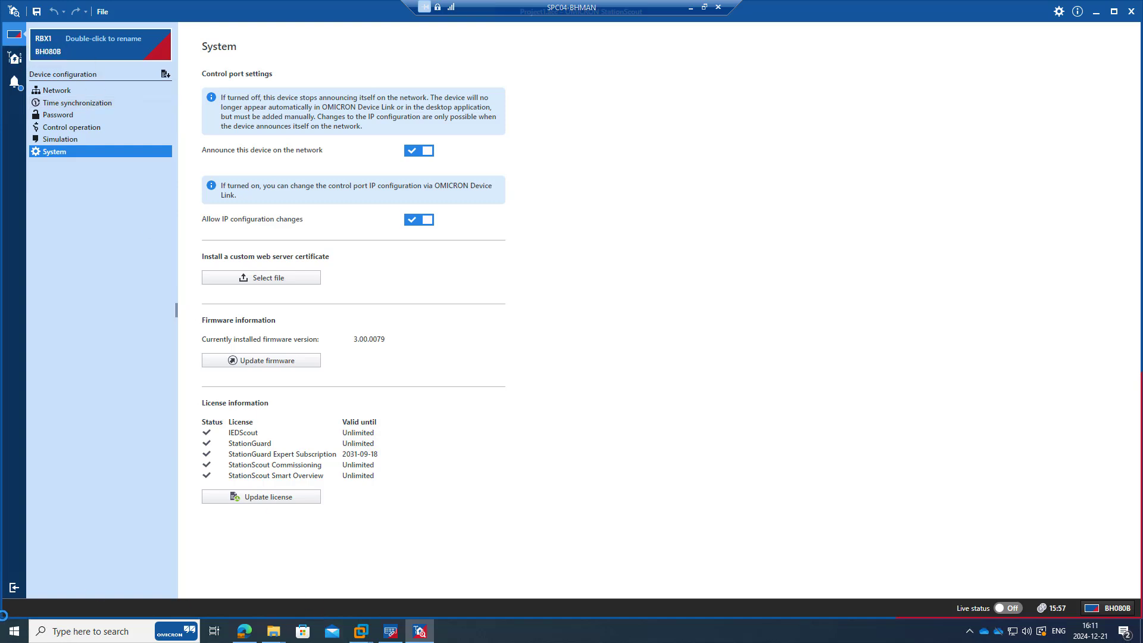
# Start IEDScout and switch it to the RBX1 at 169.254.9.185
pyautogui.click(15, 631)
pyautogui.write('ied')
pyautogui.click(137, 348)
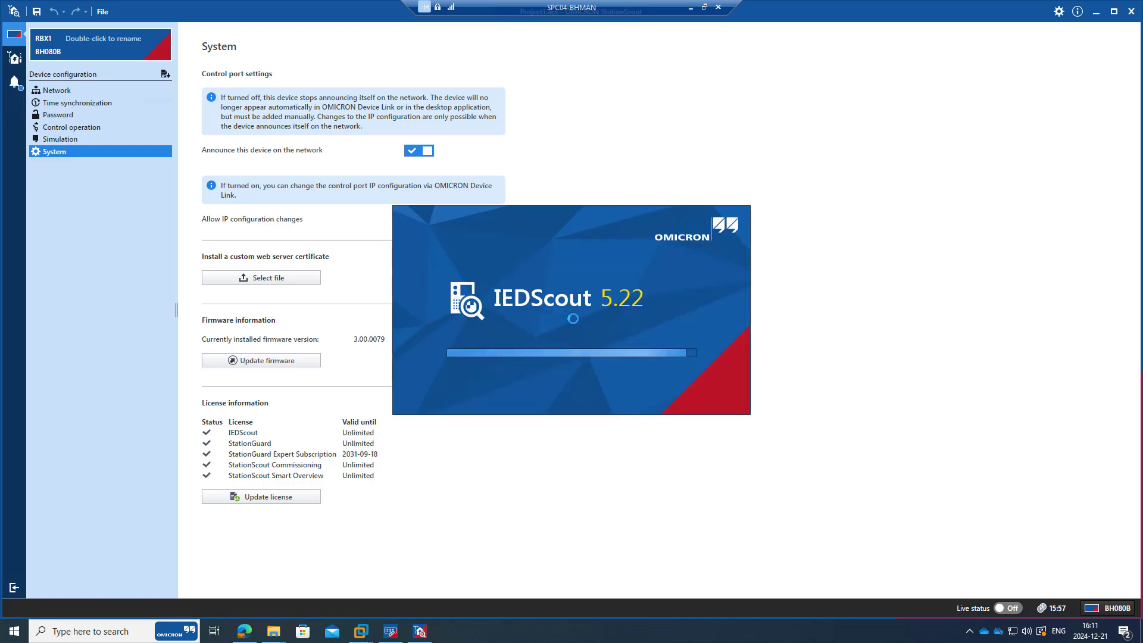
pyautogui.click(620, 365)
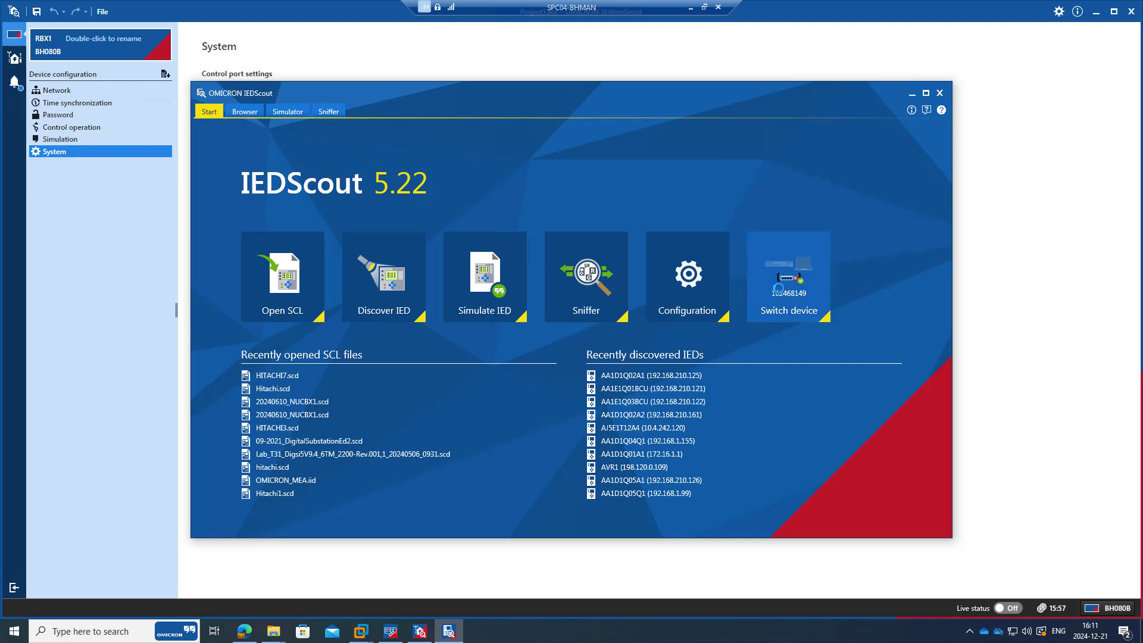
pyautogui.click(789, 276)
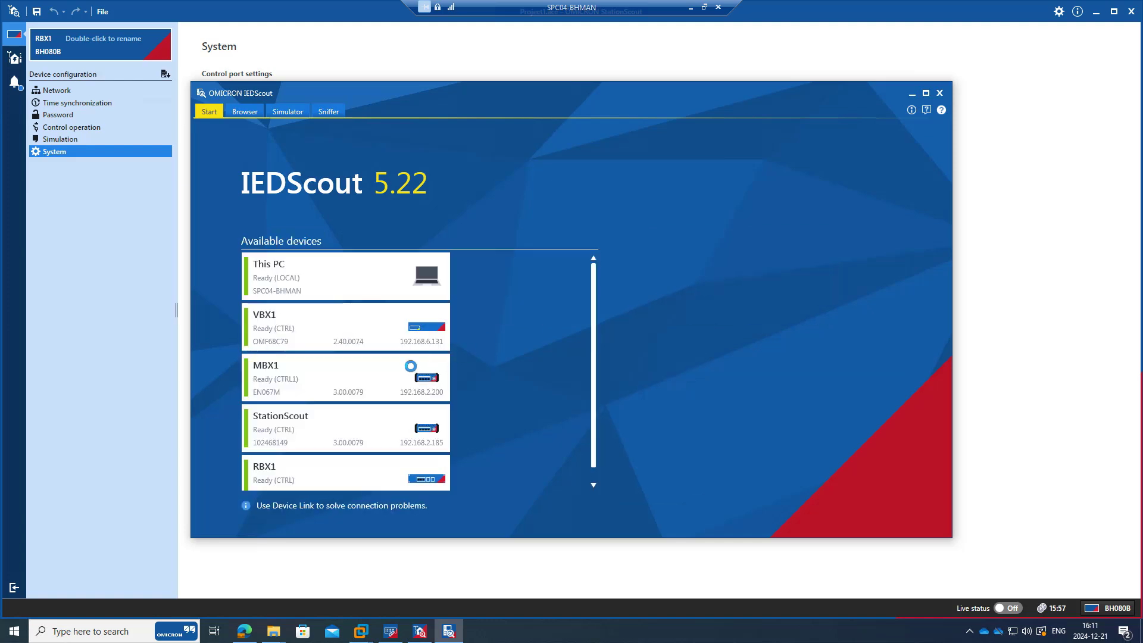
pyautogui.click(351, 476)
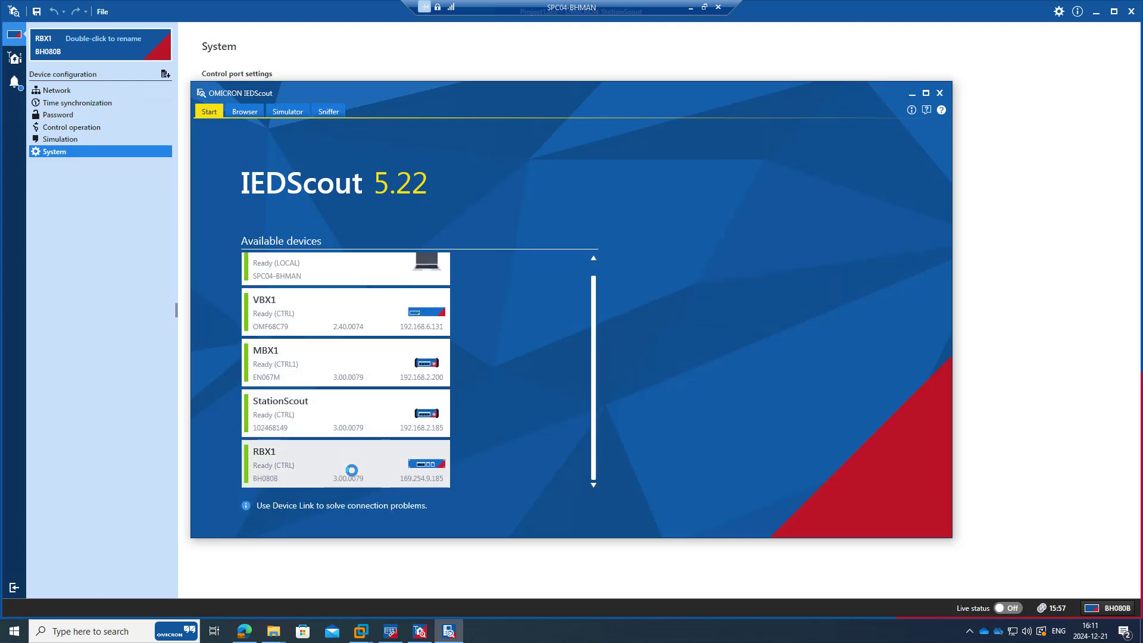
pyautogui.click(619, 370)
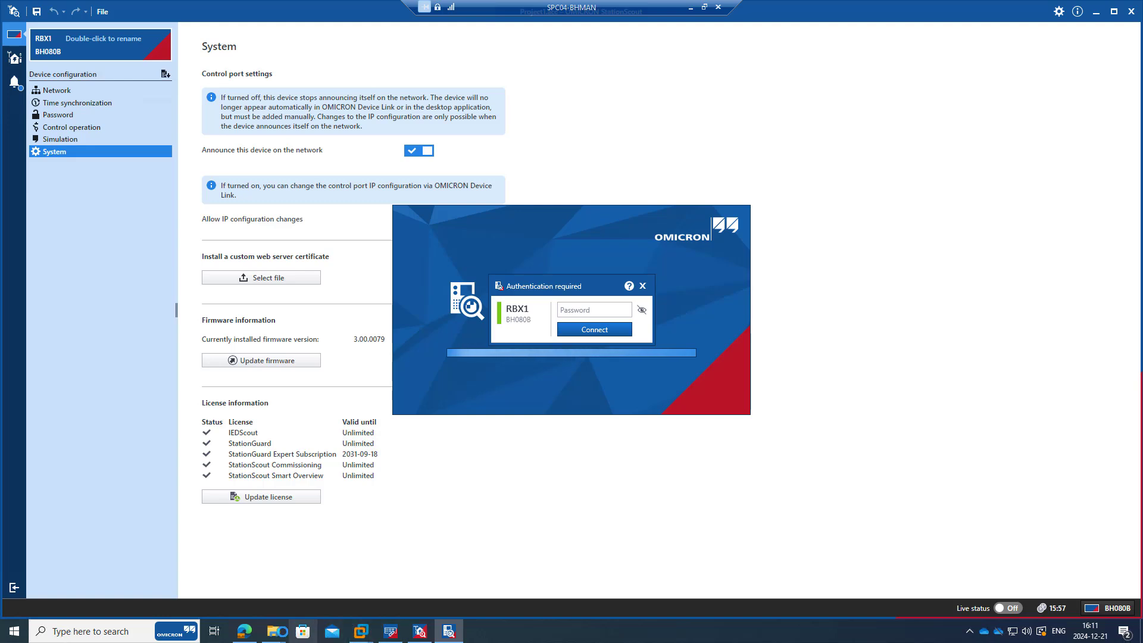
# Switch to the MBX2's StationScout web interface in Edge and clear the custom device name StationScout
pyautogui.click(244, 631)
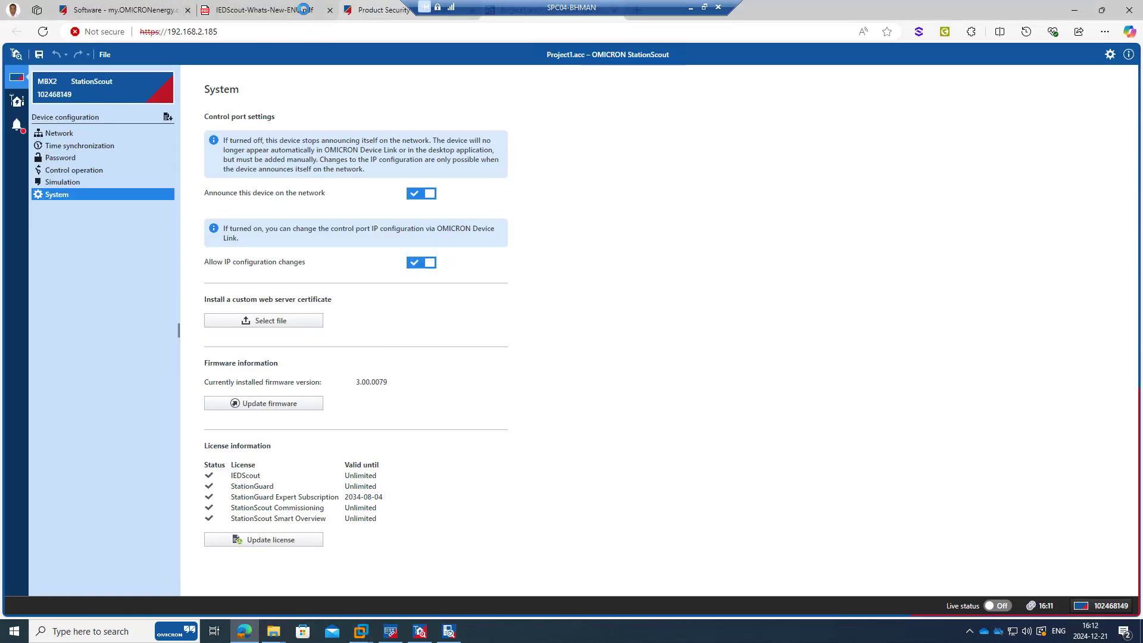
pyautogui.doubleClick(100, 81)
pyautogui.moveTo(102, 81); pyautogui.dragTo(331, 101)
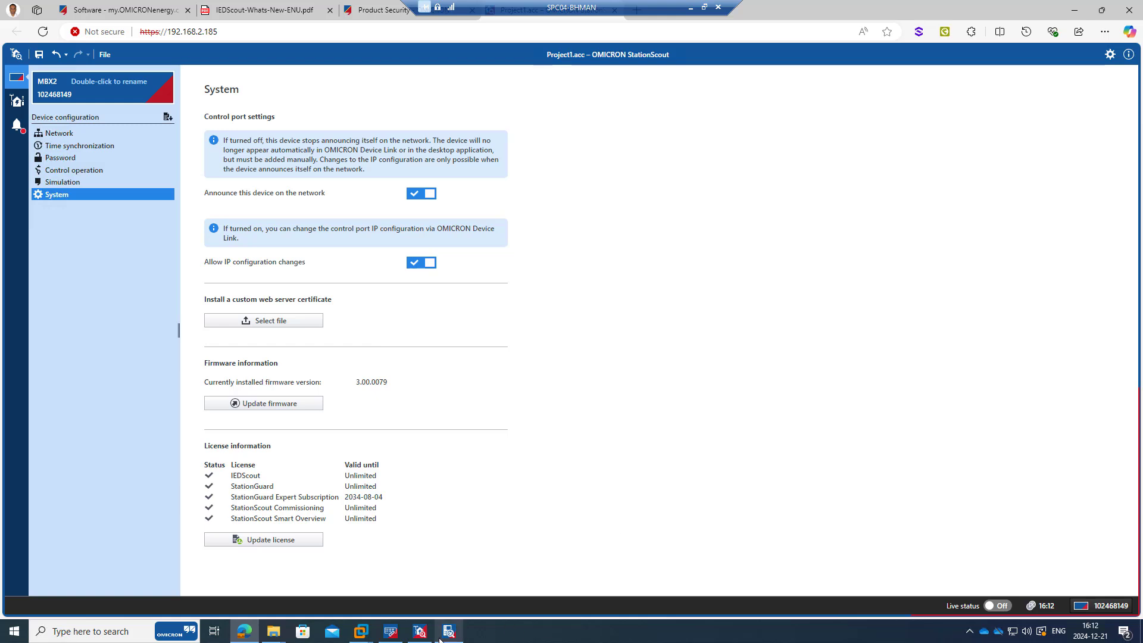
# Return to IEDScout, connect with the RBX1 device password, and review its Client/Server and Sniffer port choices without changing them
pyautogui.moveTo(431, 637); pyautogui.dragTo(615, 269)
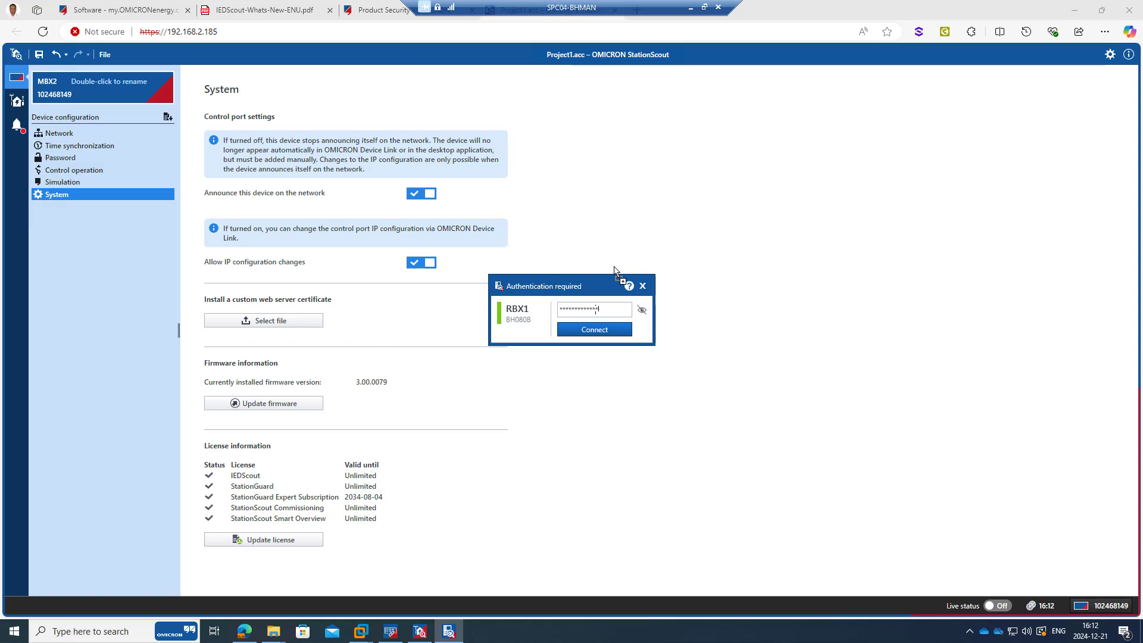
pyautogui.press('Return')
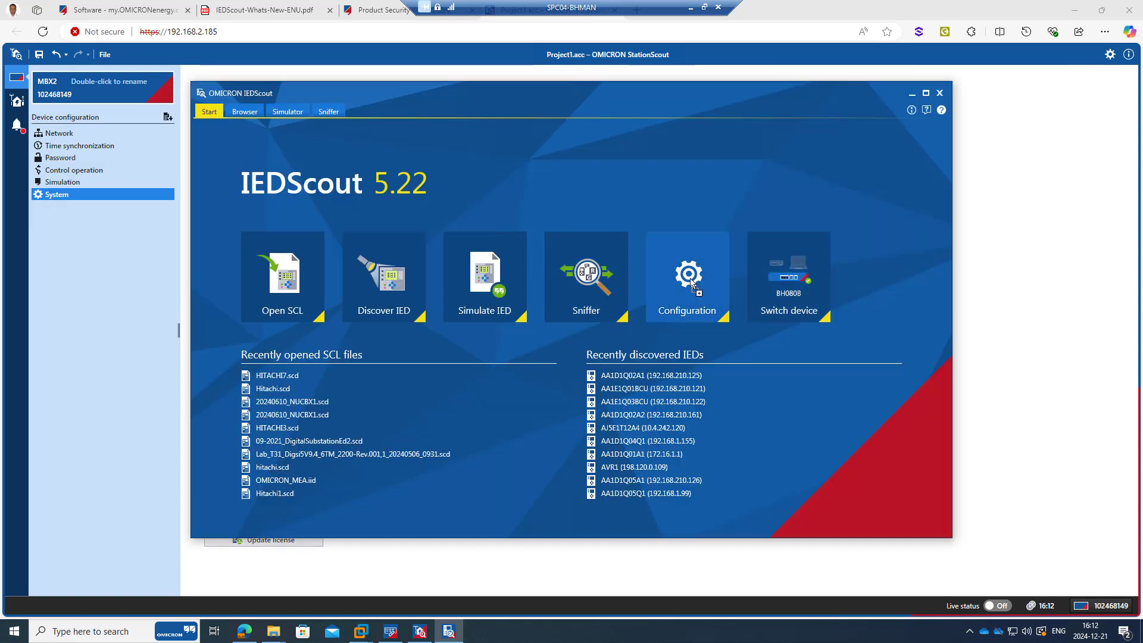
pyautogui.click(667, 253)
pyautogui.click(632, 230)
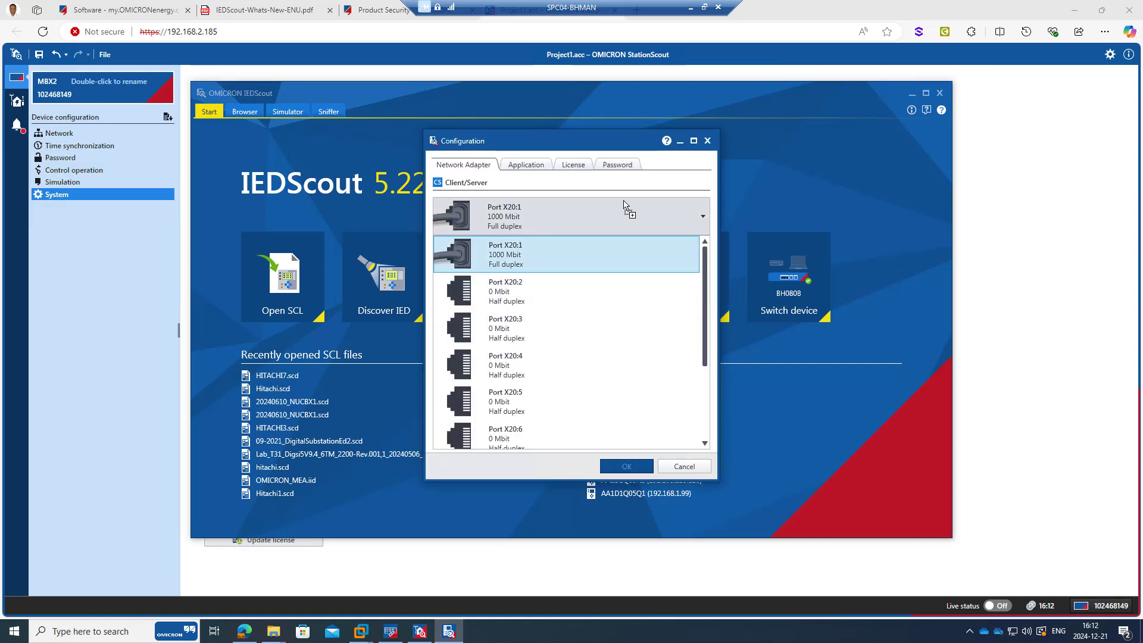
pyautogui.click(604, 154)
pyautogui.click(654, 435)
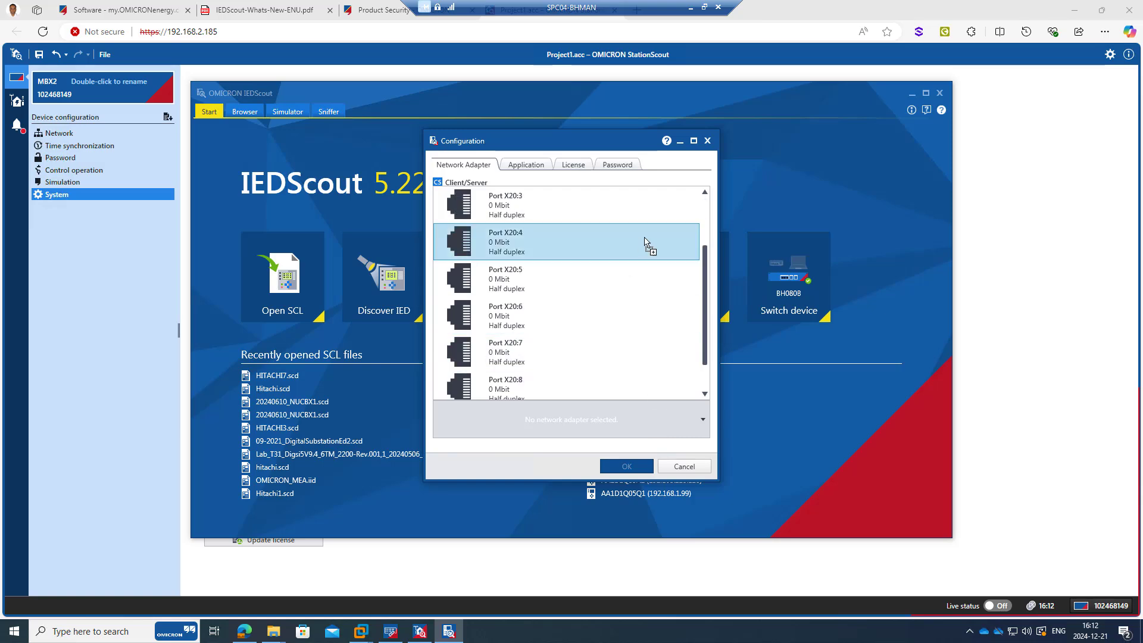
pyautogui.click(685, 468)
pyautogui.click(685, 469)
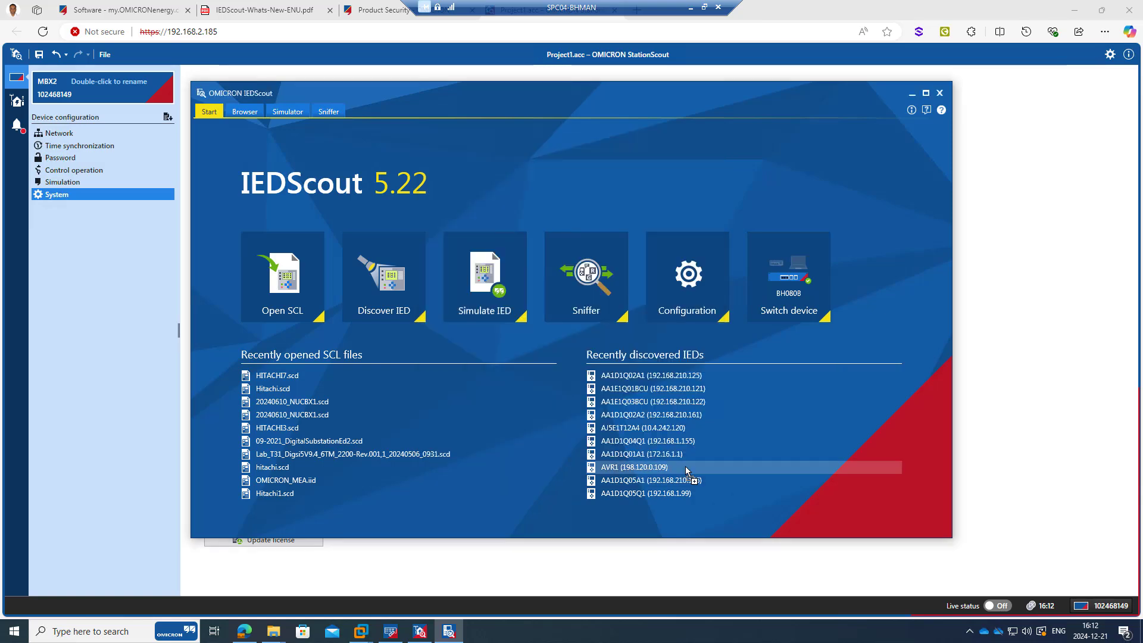
# Review the available devices in IEDScout down to the RBX1, leaving the selection as is, and close IEDScout
pyautogui.click(17, 102)
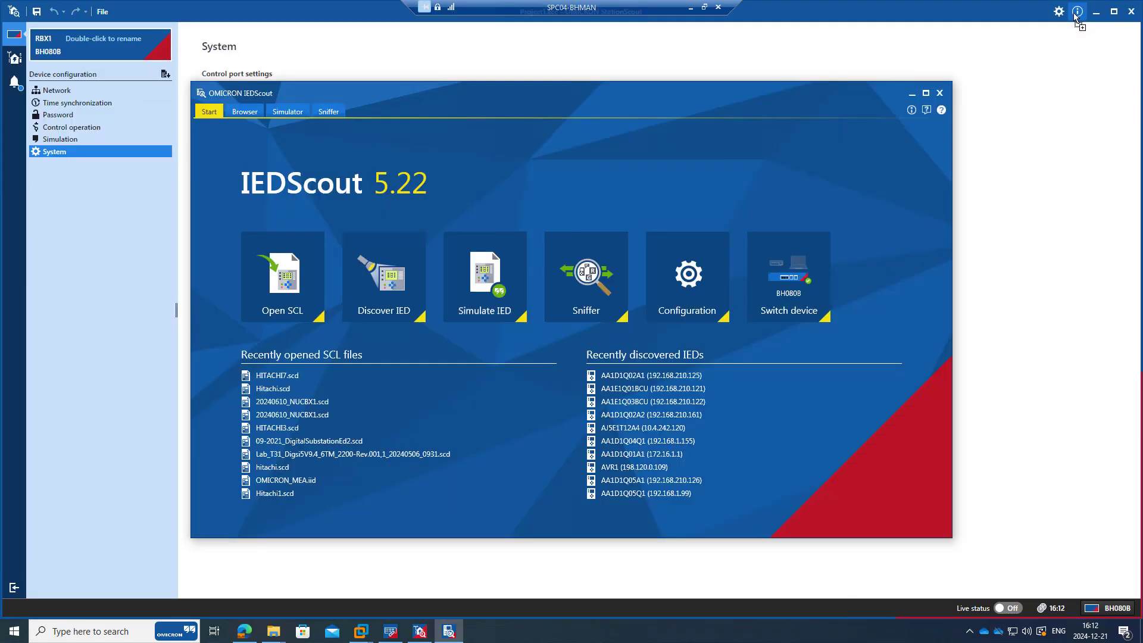
pyautogui.click(1075, 10)
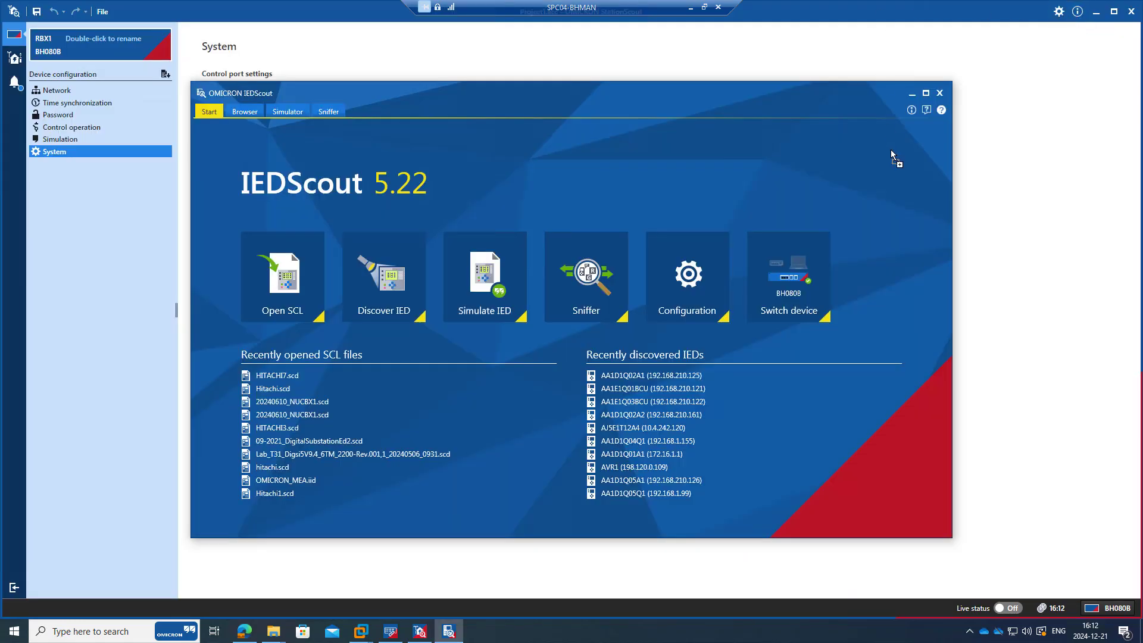
pyautogui.click(787, 277)
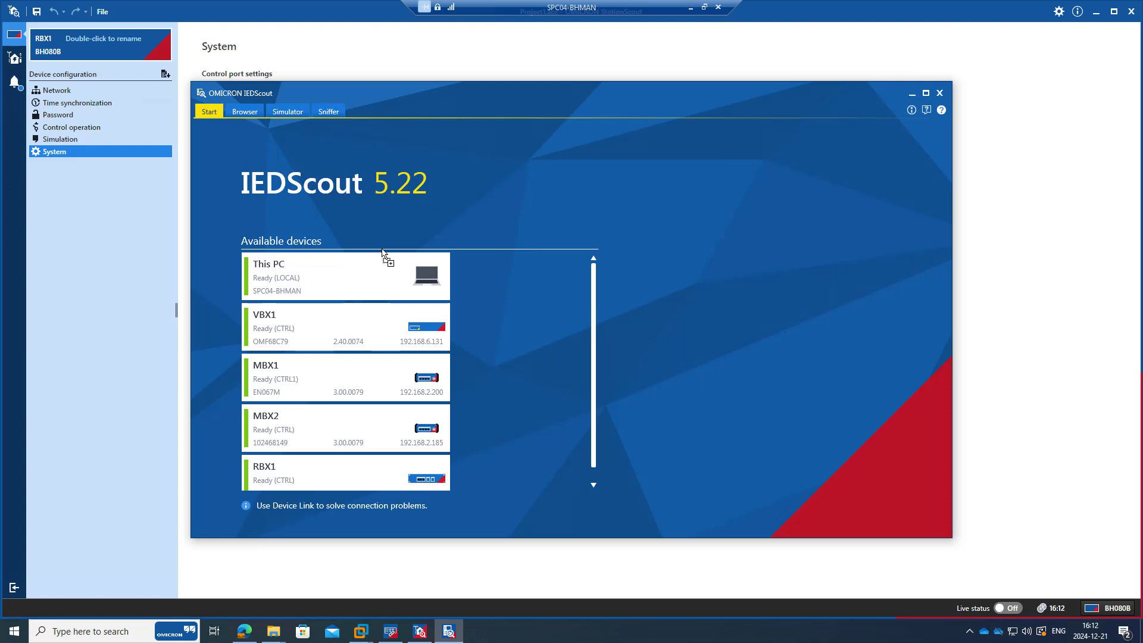
pyautogui.scroll(-1, 565, 400)
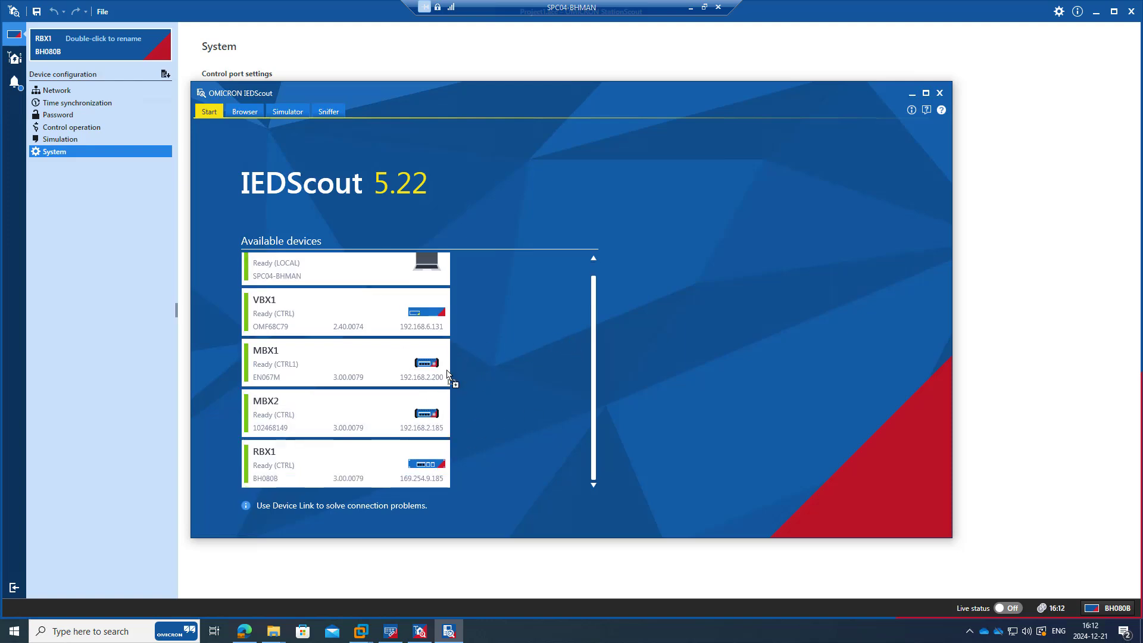
pyautogui.click(938, 96)
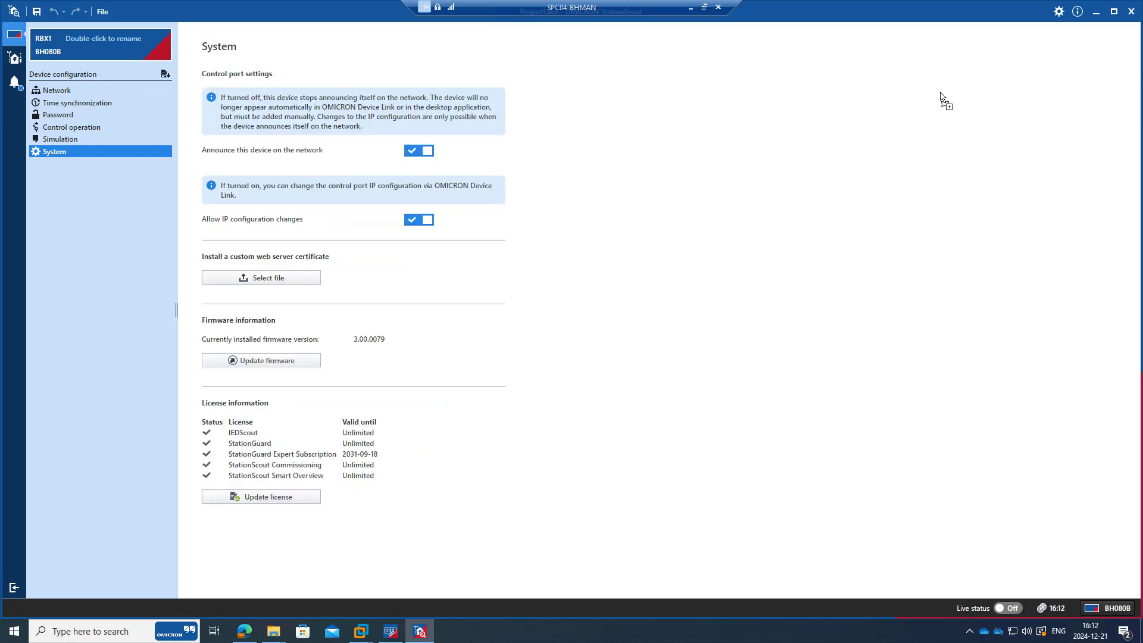
# Open the VBX1 web interface at 192.168.6.131 from OMICRON Device Link past the certificate warning, keeping anonymous usage data sharing enabled
pyautogui.click(1094, 13)
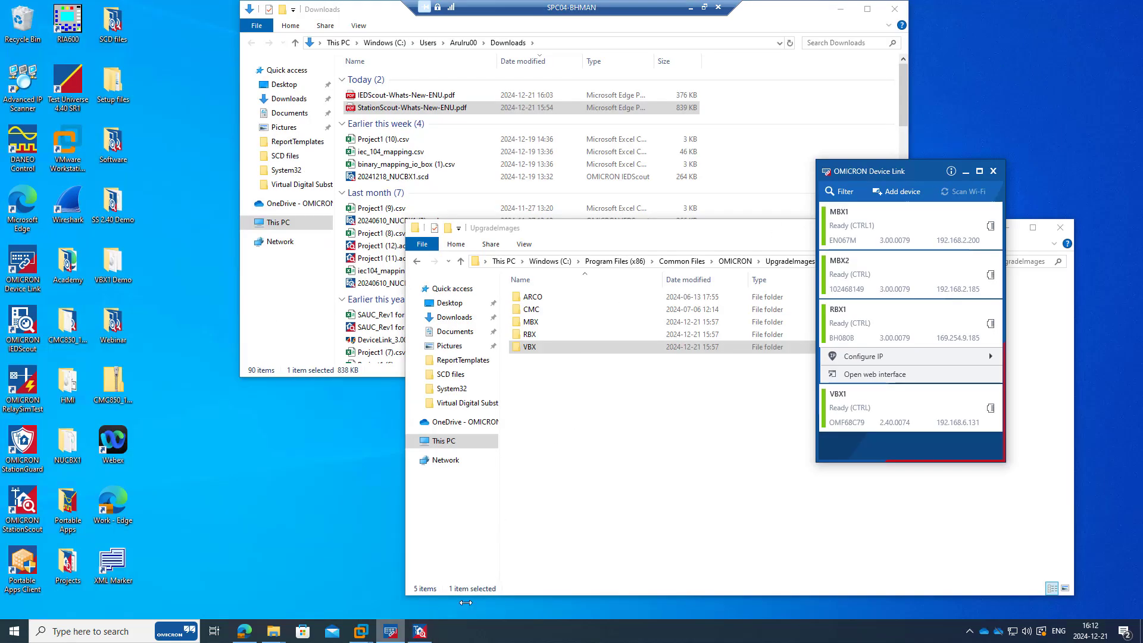
pyautogui.click(893, 408)
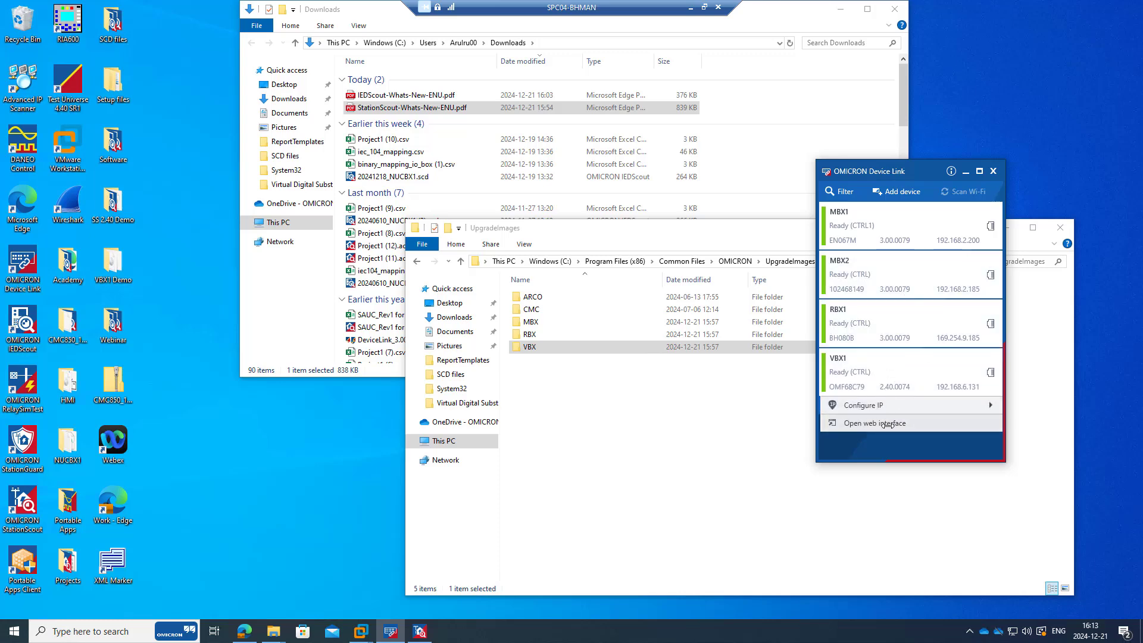
pyautogui.click(885, 423)
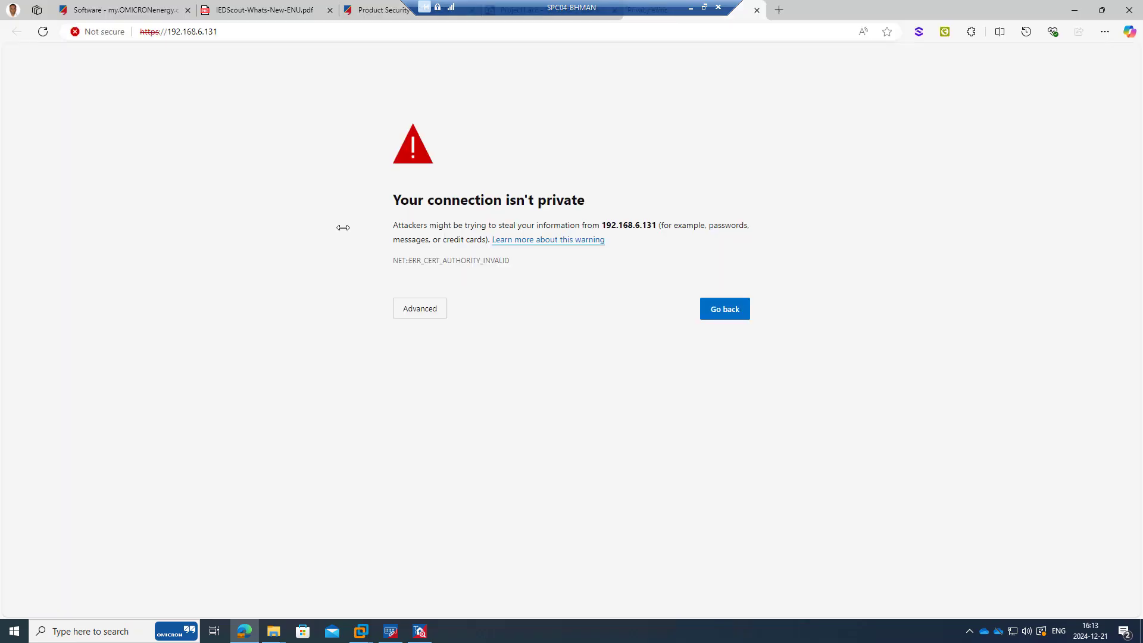
pyautogui.click(428, 308)
pyautogui.click(426, 402)
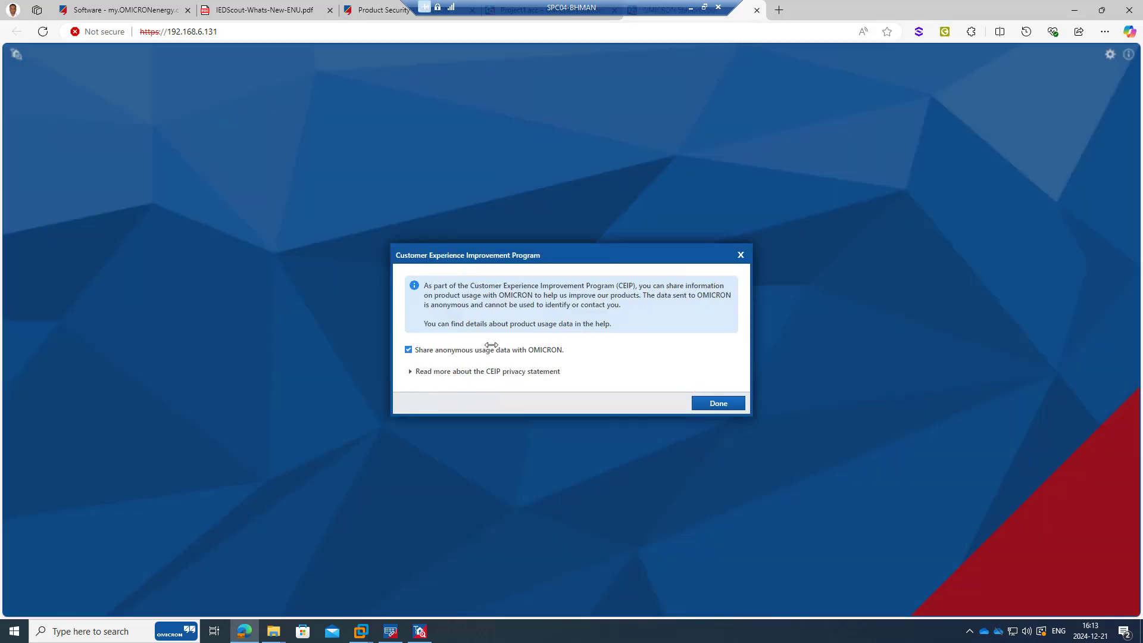
pyautogui.click(731, 405)
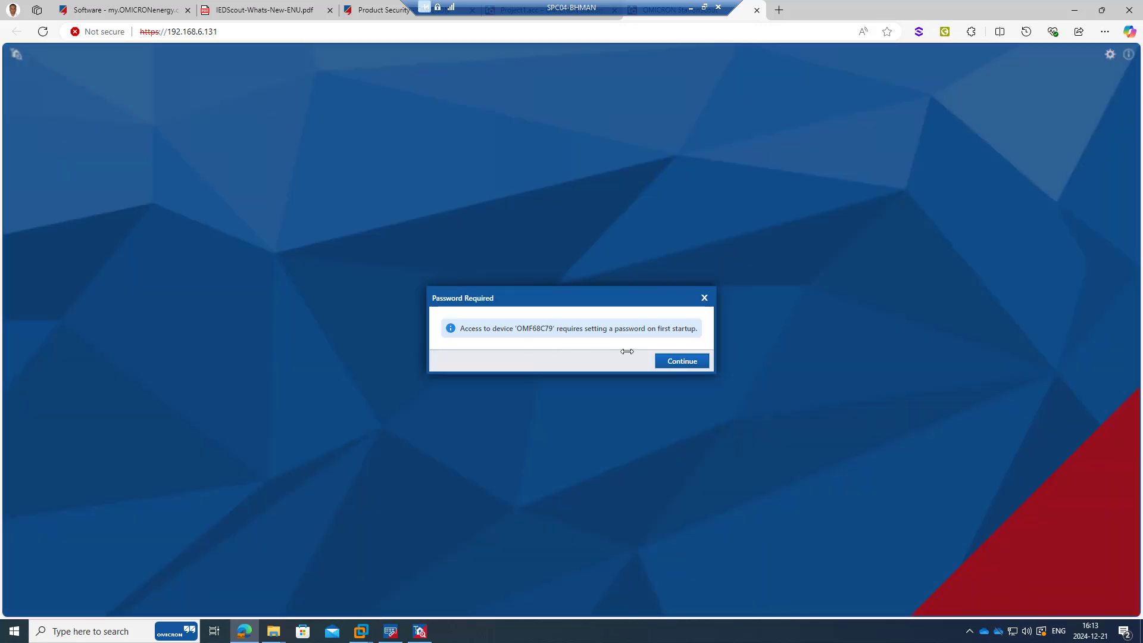
# Set the VBX1's initial device password by entering and repeating the new password
pyautogui.click(679, 360)
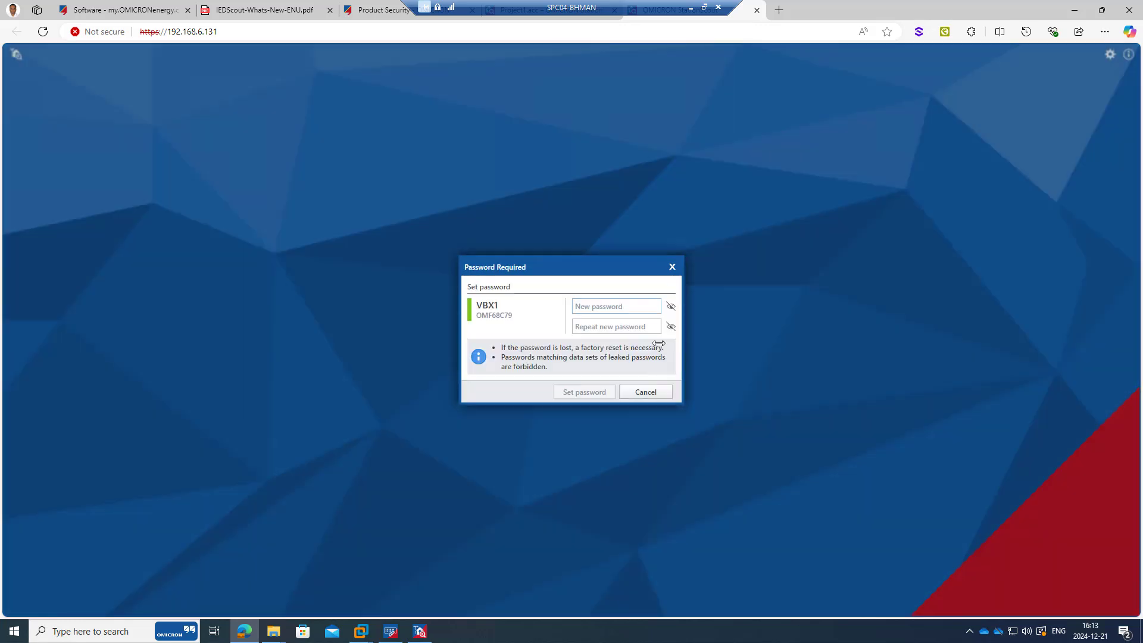
pyautogui.write('••')
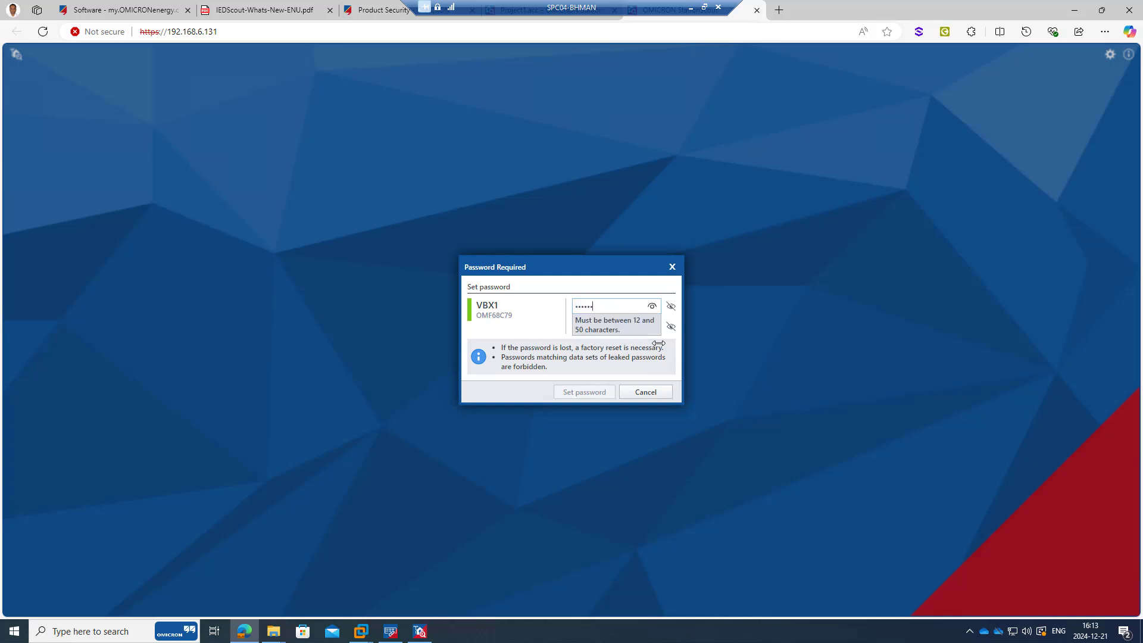
pyautogui.write('••••••••••')
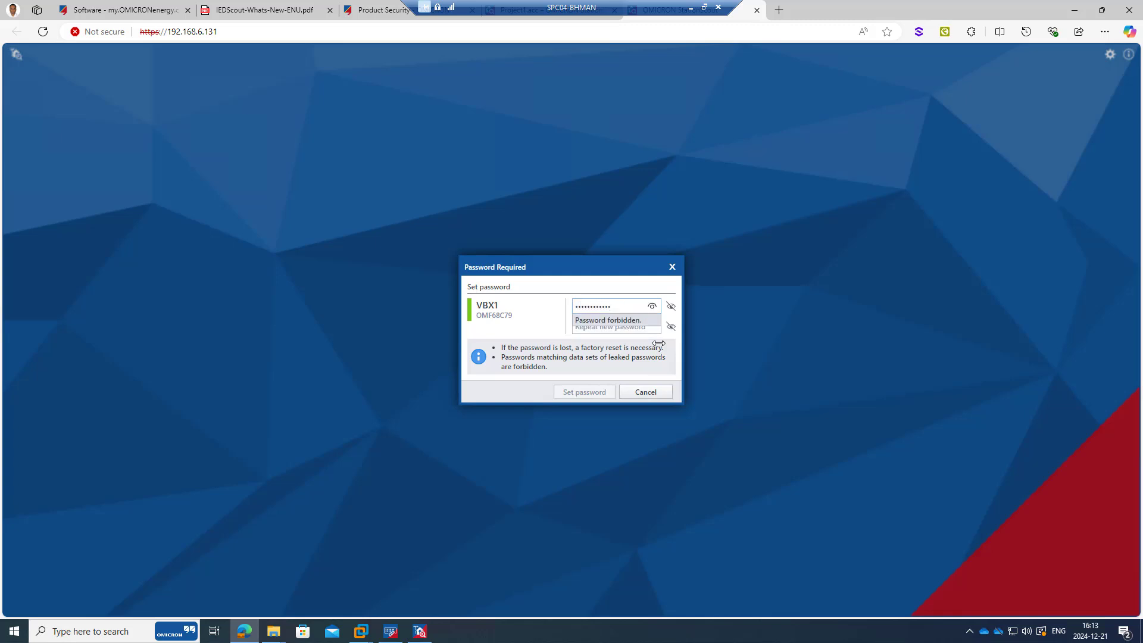
pyautogui.write('•')
pyautogui.press('Tab')
pyautogui.write('••••')
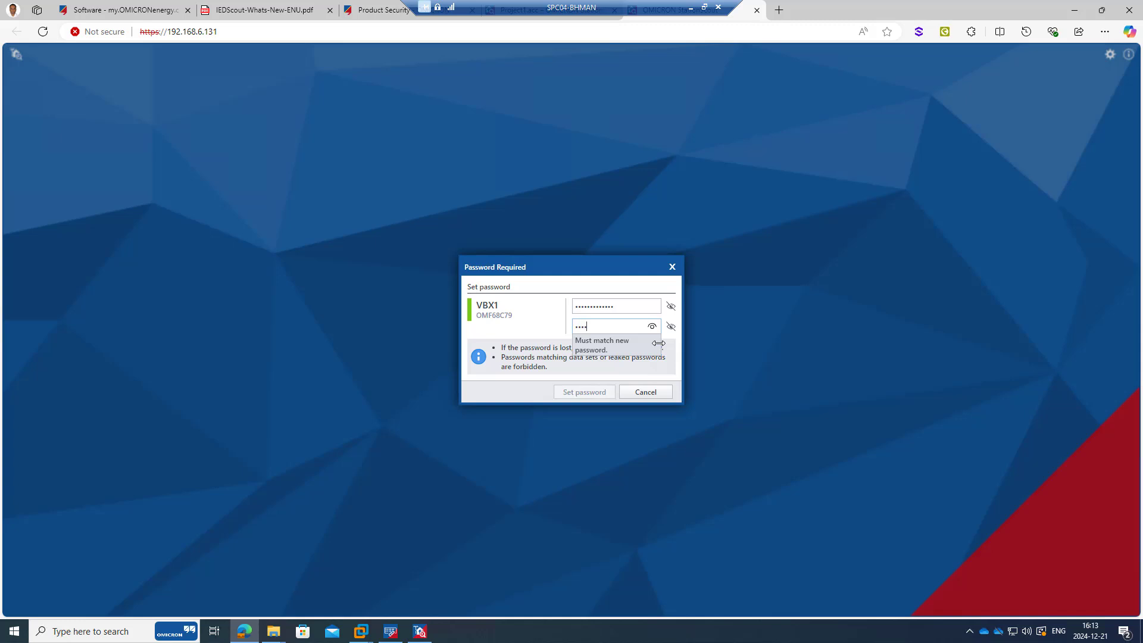
pyautogui.write('•••••••••')
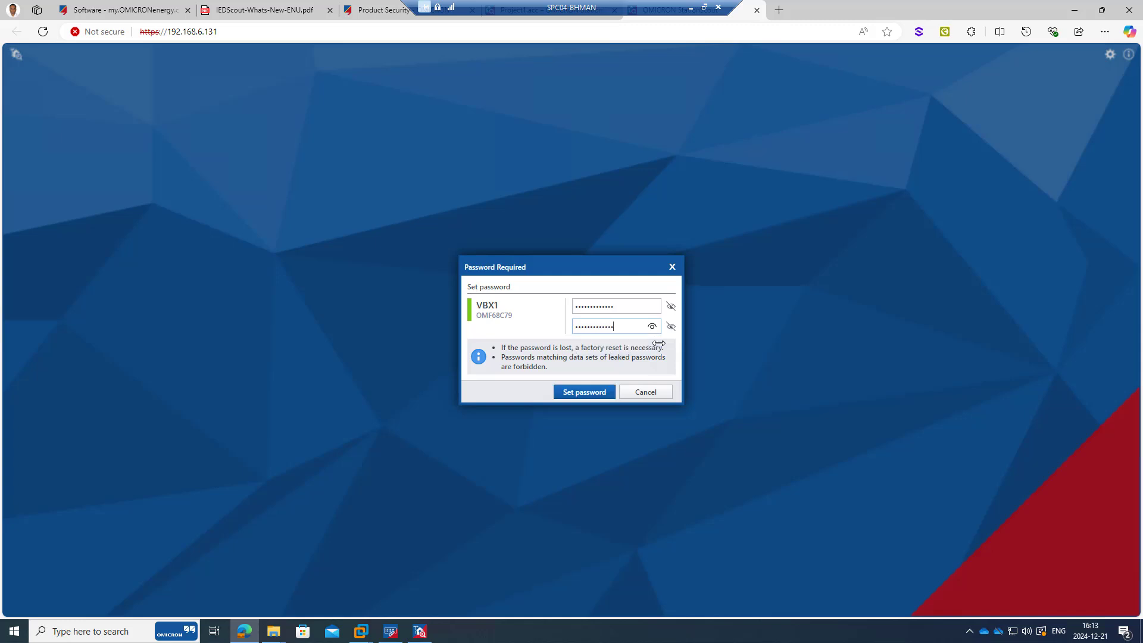
pyautogui.click(599, 392)
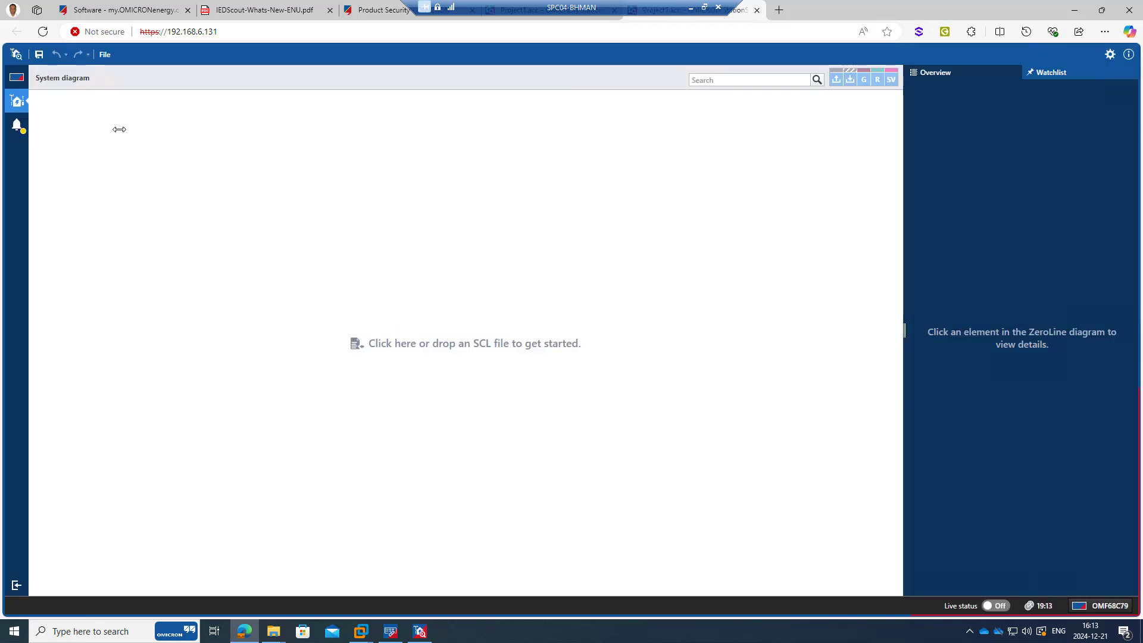
# Update the VBX1 firmware from its system settings with StationScout-VBX1-3.00.0079.img from the UpgradeImages VBX folder
pyautogui.click(16, 76)
pyautogui.click(68, 194)
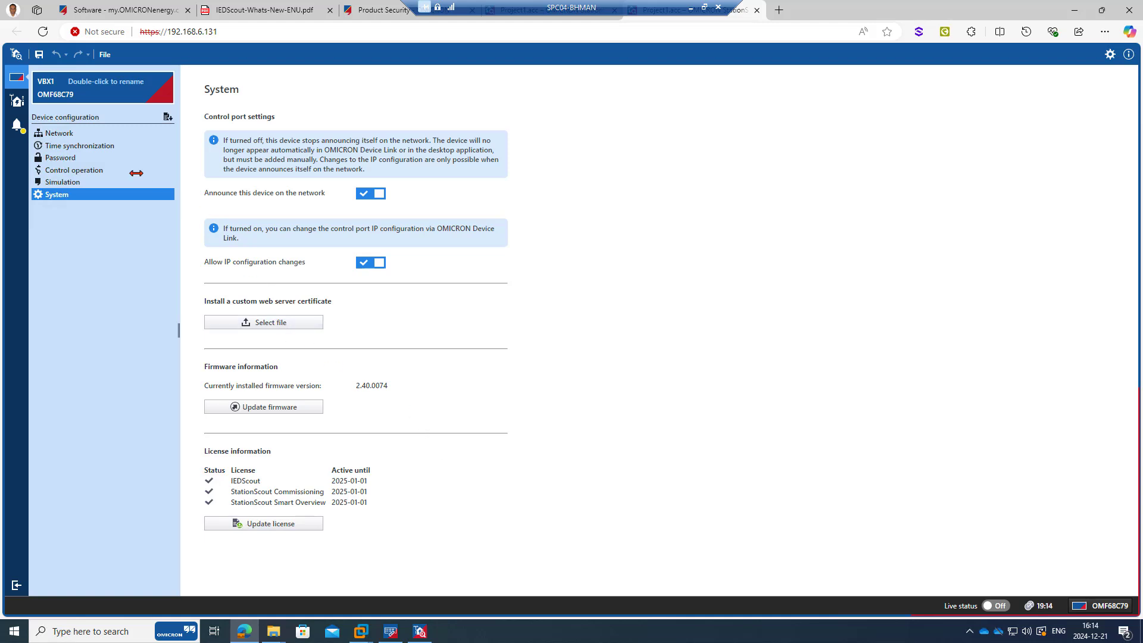
pyautogui.click(305, 406)
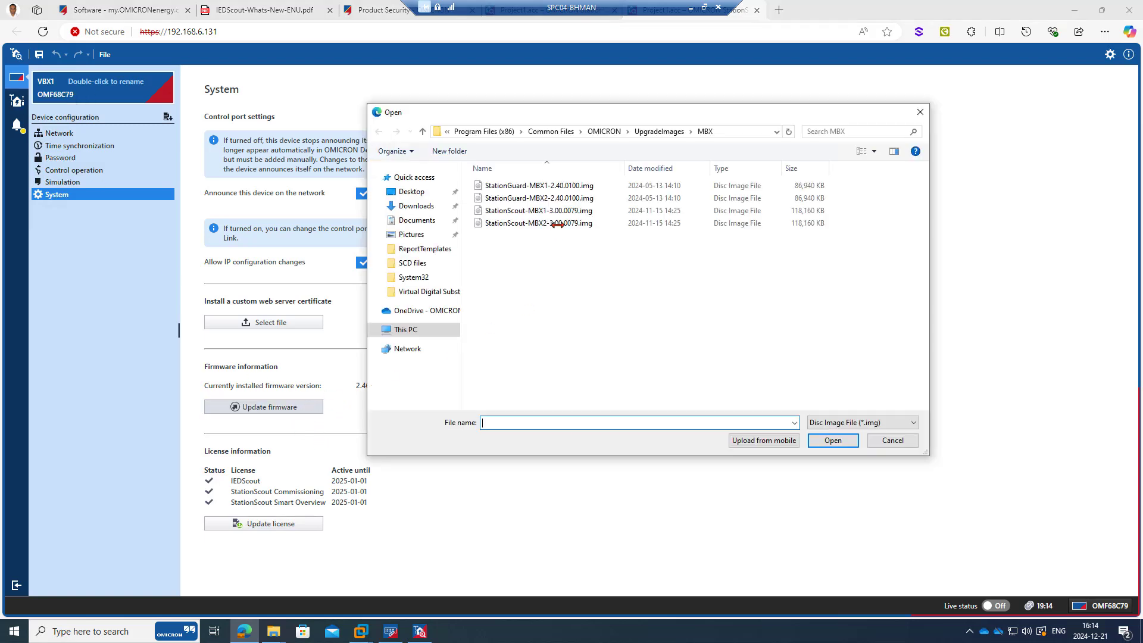
pyautogui.click(659, 131)
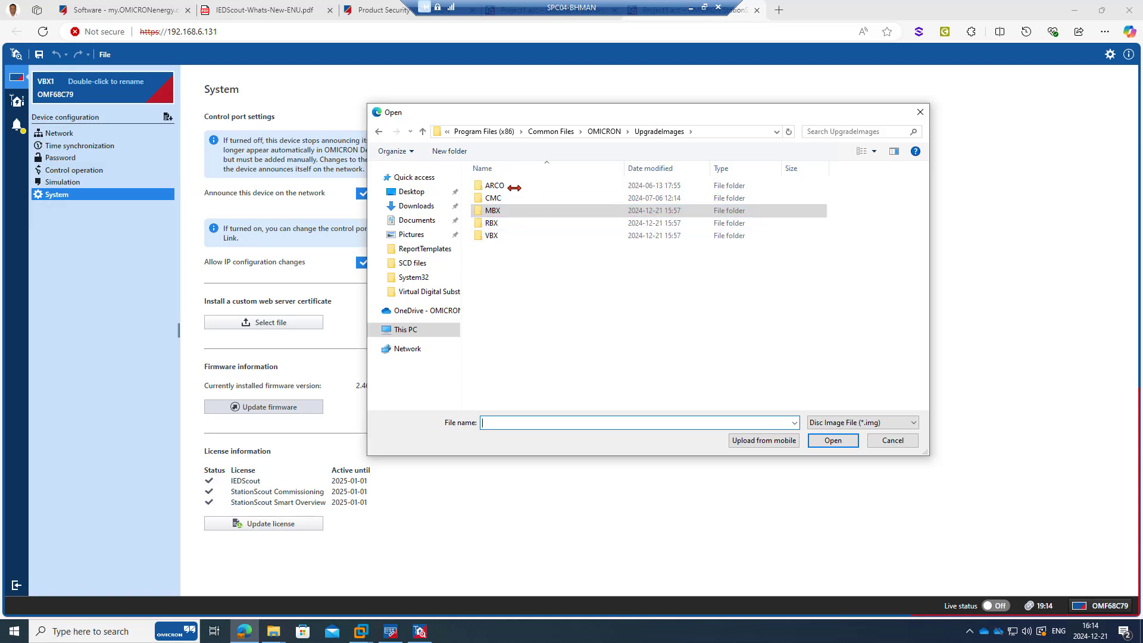
pyautogui.doubleClick(511, 233)
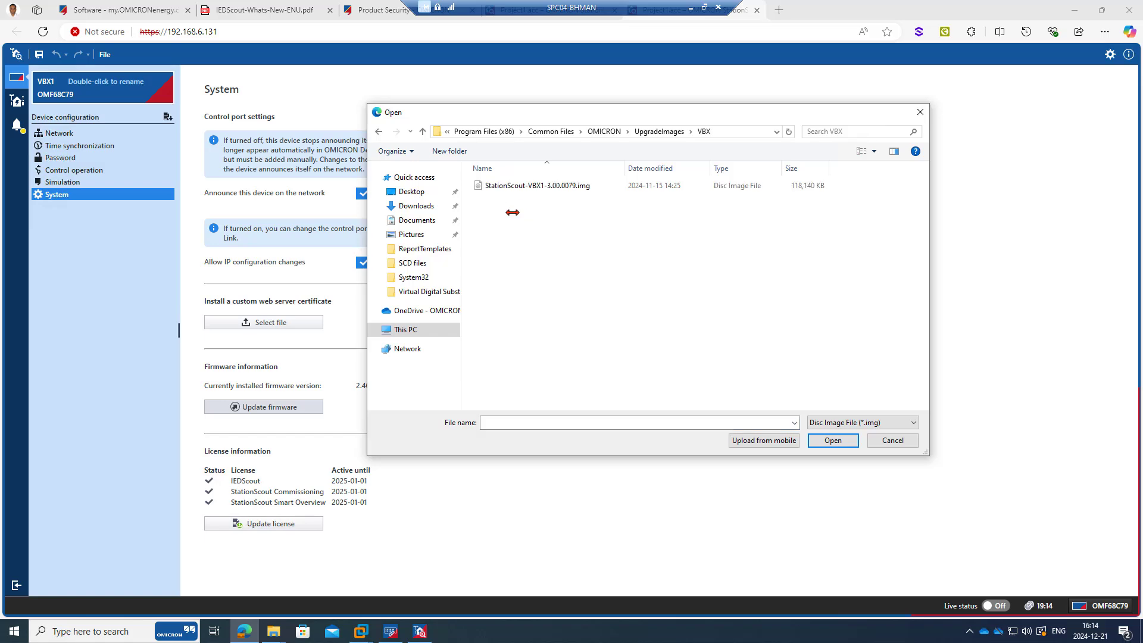
pyautogui.click(528, 187)
pyautogui.click(833, 440)
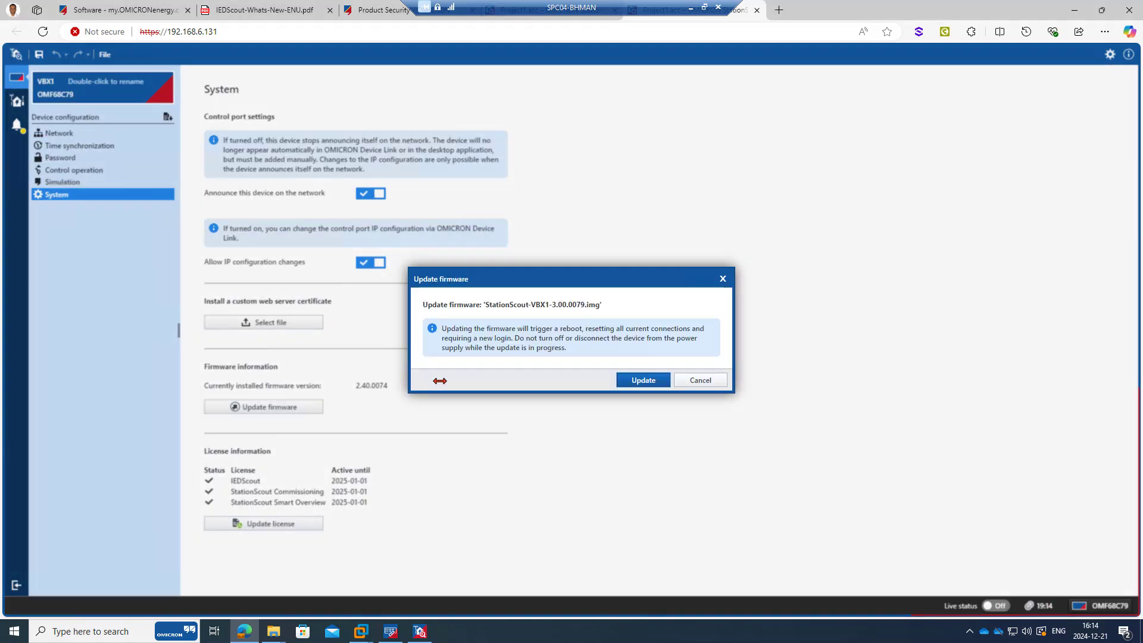
pyautogui.click(633, 376)
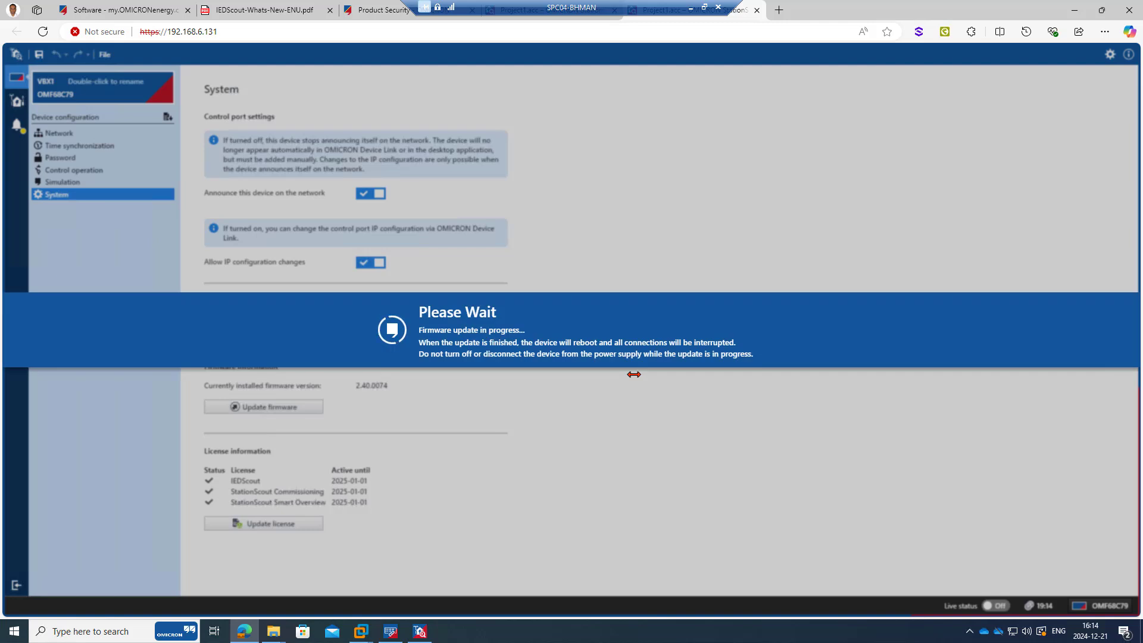
# Acknowledge the VBX1 firmware update, try to reconnect, and check the device's status in OMICRON Device Link
pyautogui.click(390, 631)
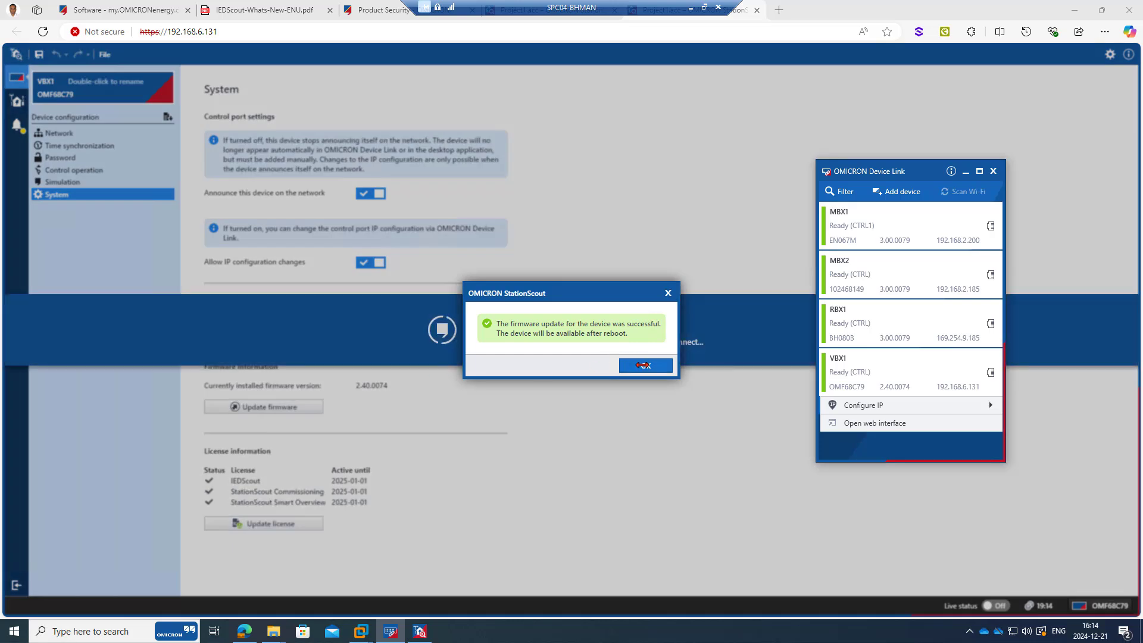
pyautogui.click(642, 365)
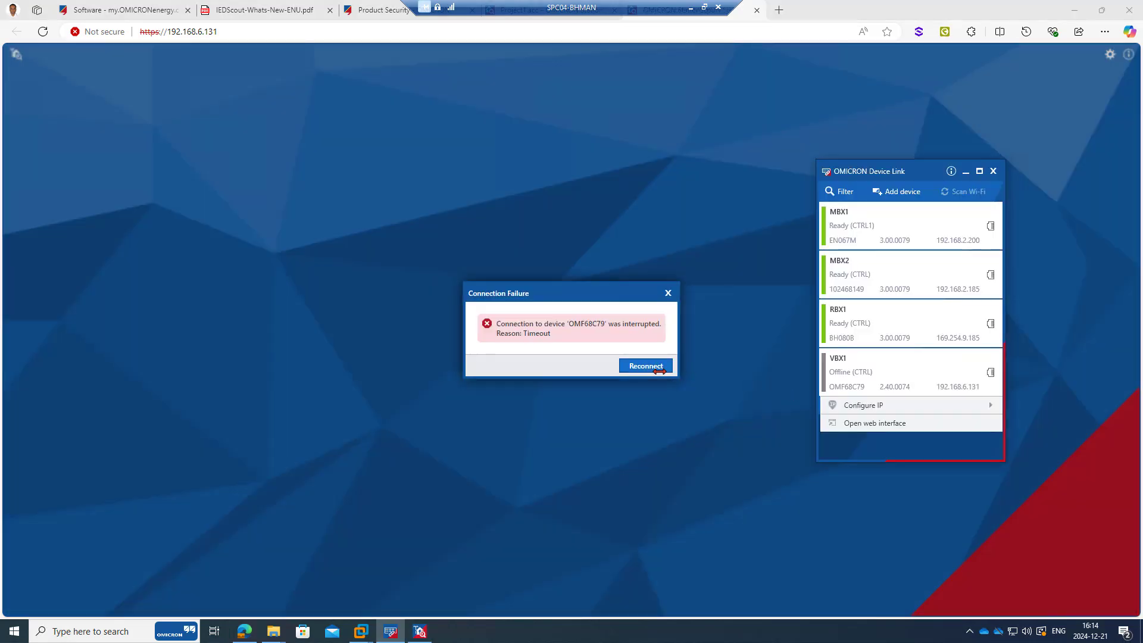
pyautogui.click(652, 366)
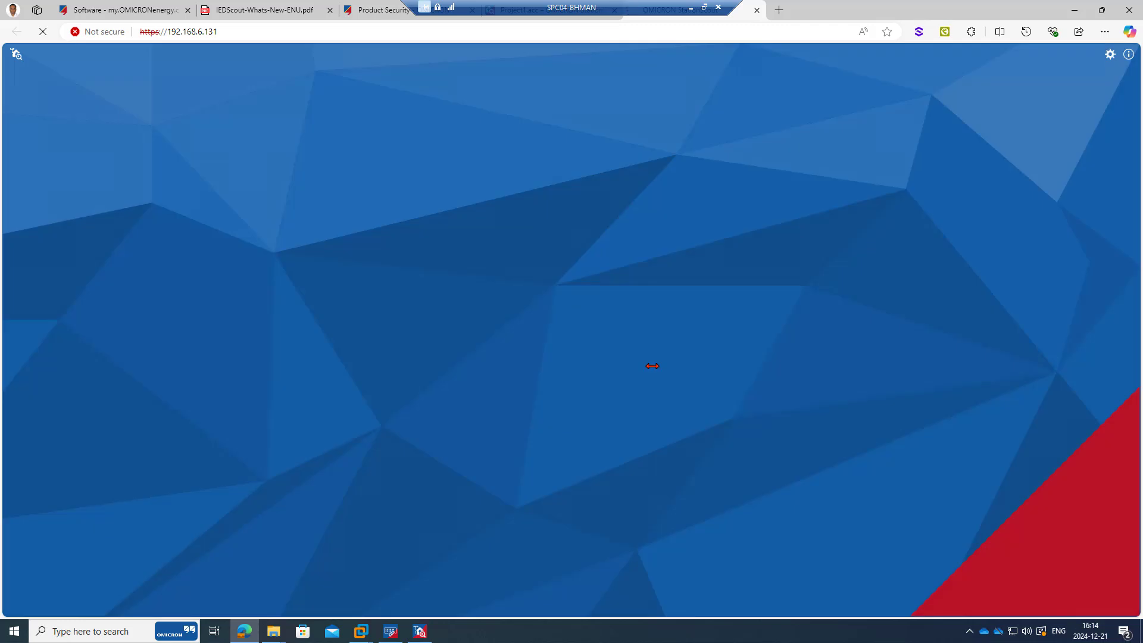
pyautogui.click(391, 631)
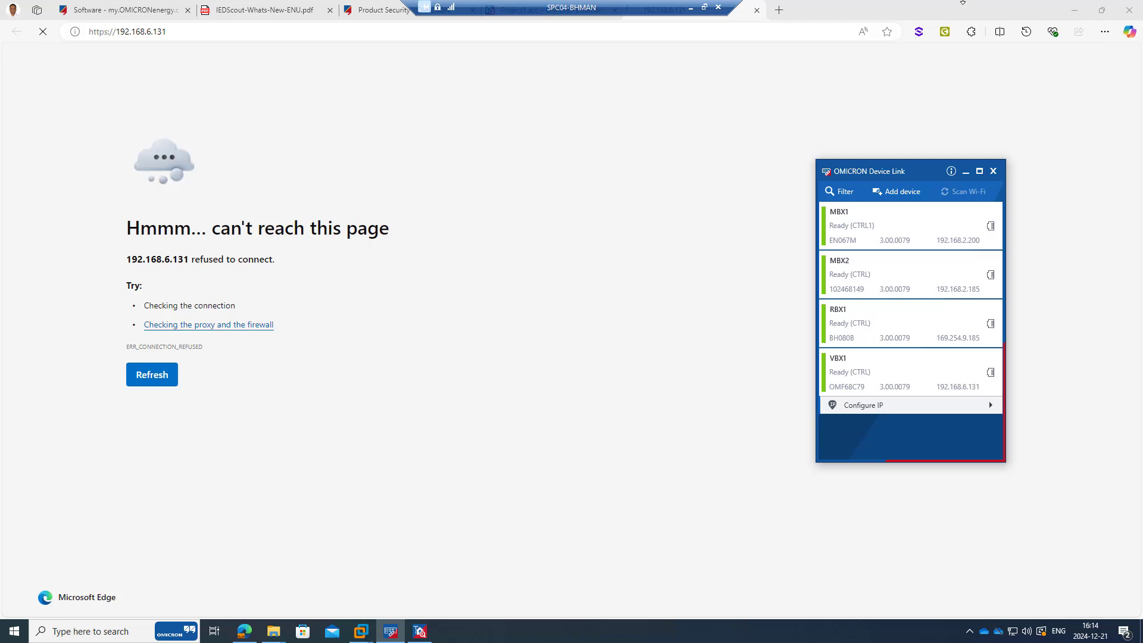
# Minimize Edge and the Downloads window, switch to StationScout, and leave the open project for the start screen
pyautogui.click(1075, 10)
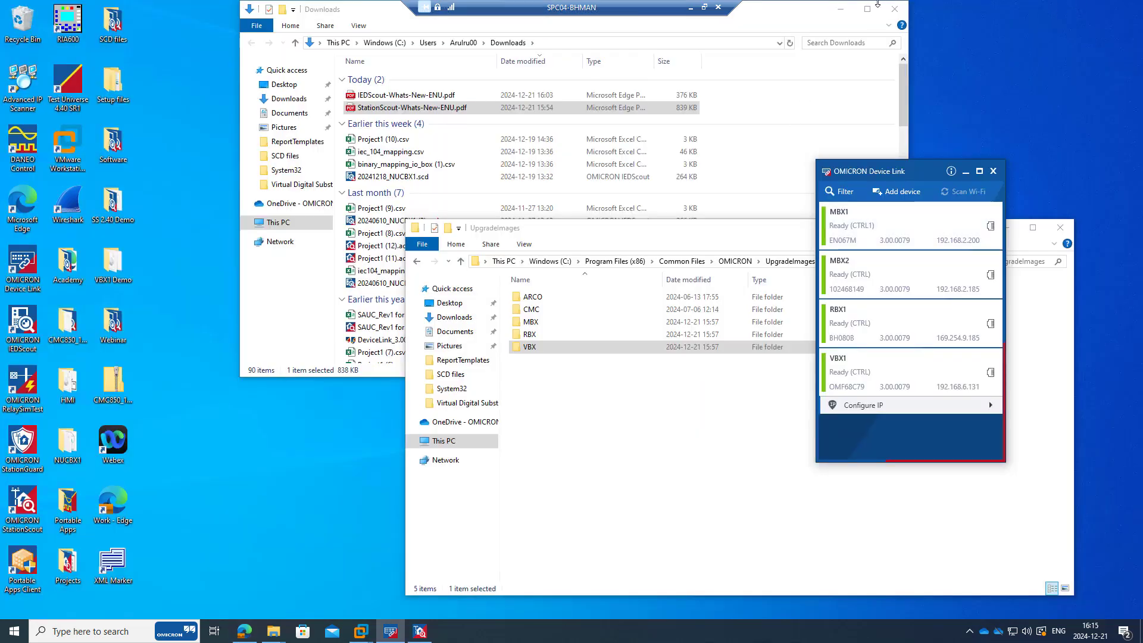
pyautogui.click(840, 9)
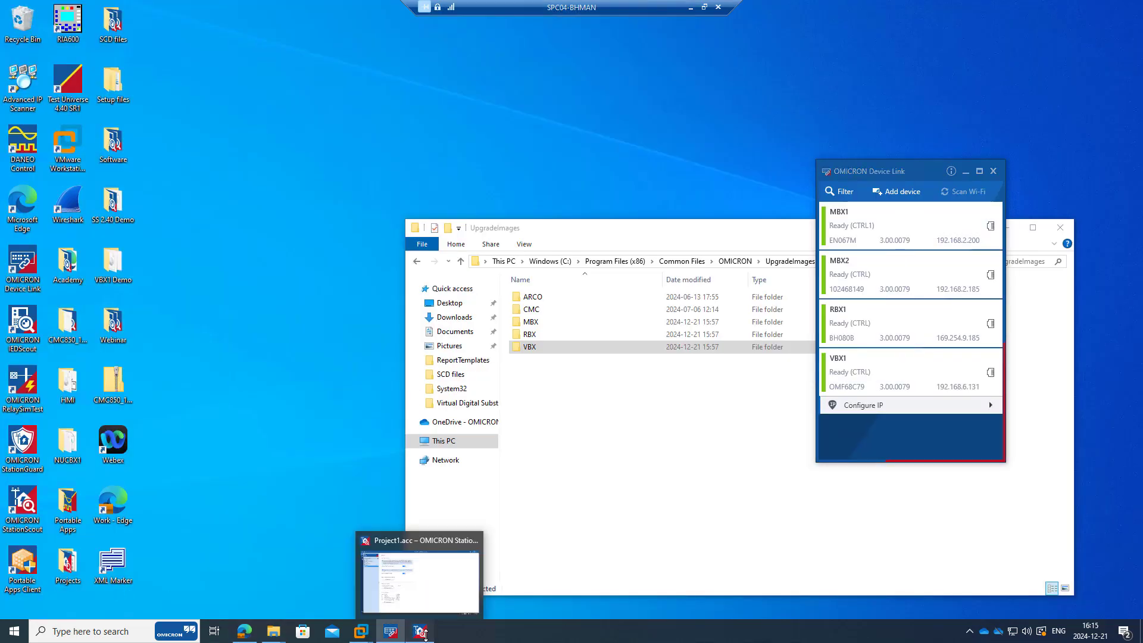
pyautogui.click(422, 632)
pyautogui.click(14, 57)
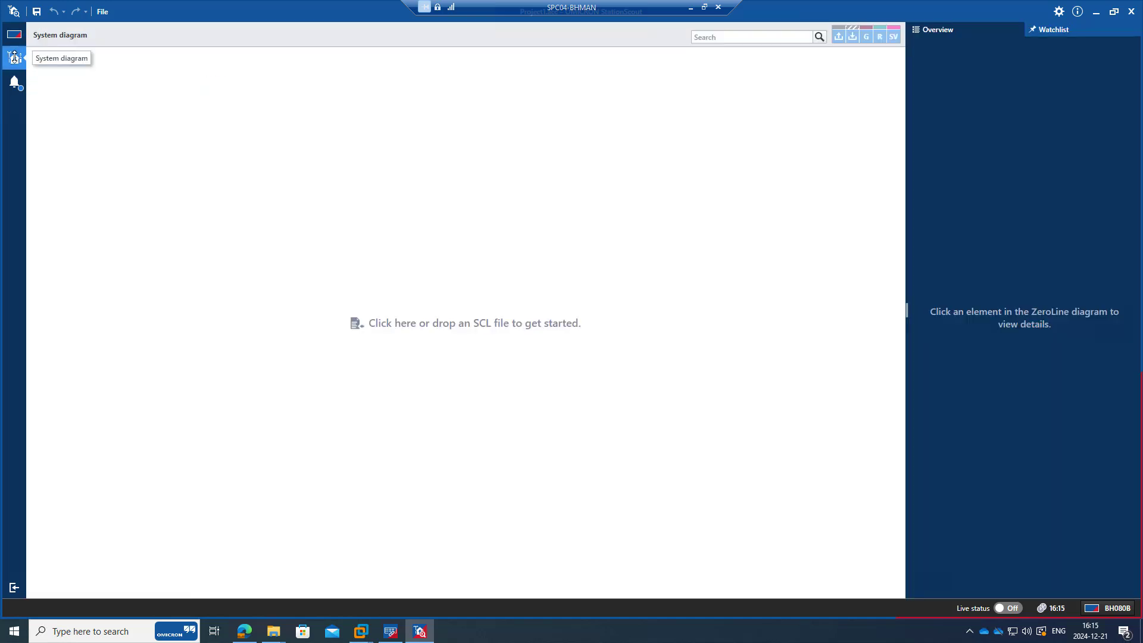
pyautogui.click(102, 12)
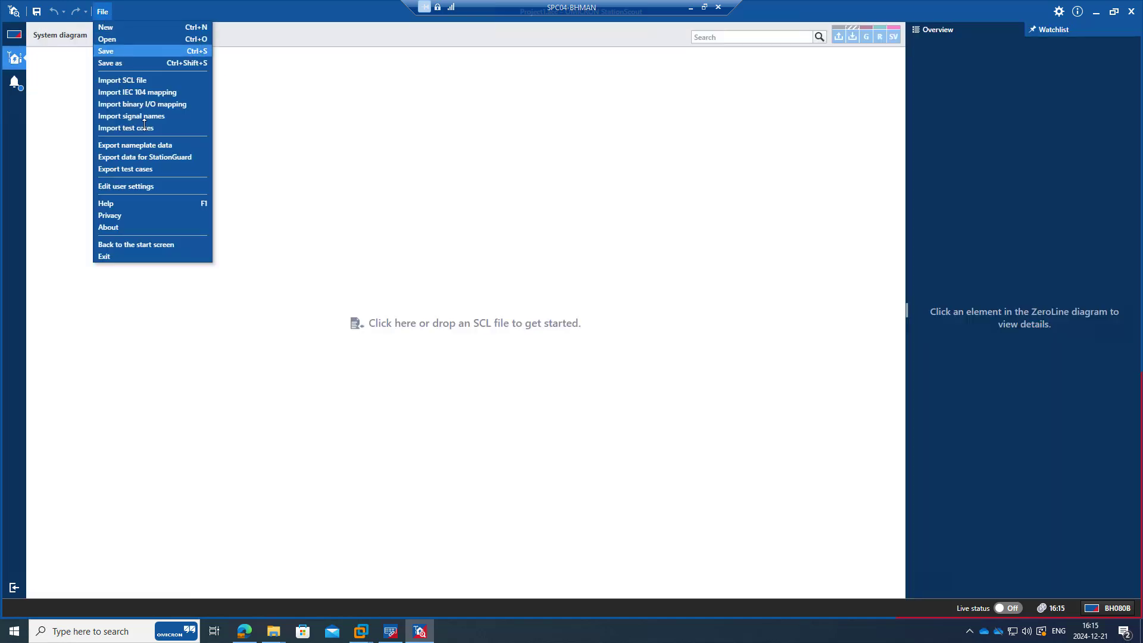
pyautogui.click(135, 244)
pyautogui.click(575, 355)
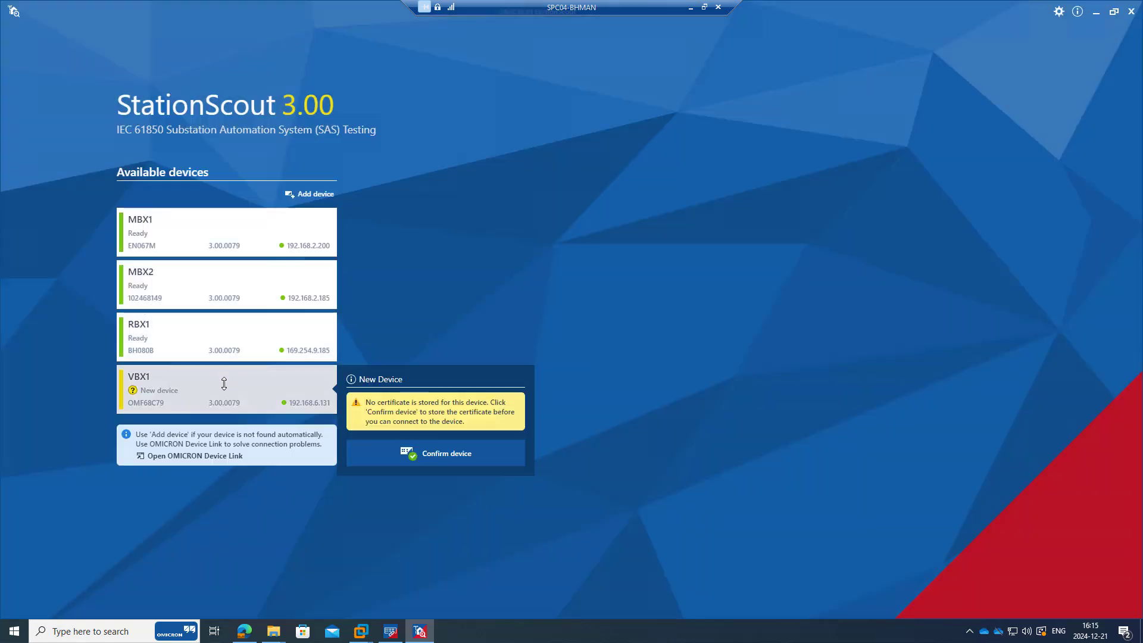
# Confirm the VBX1 as a new device in StationScout and review its license information
pyautogui.click(225, 378)
pyautogui.click(636, 388)
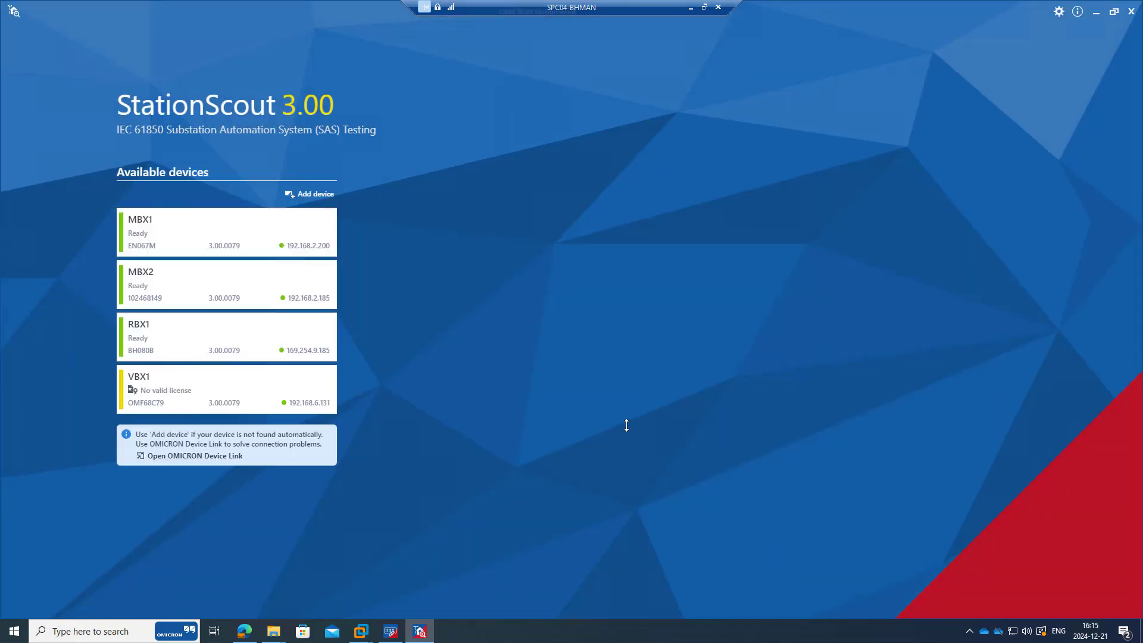
pyautogui.moveTo(279, 390)
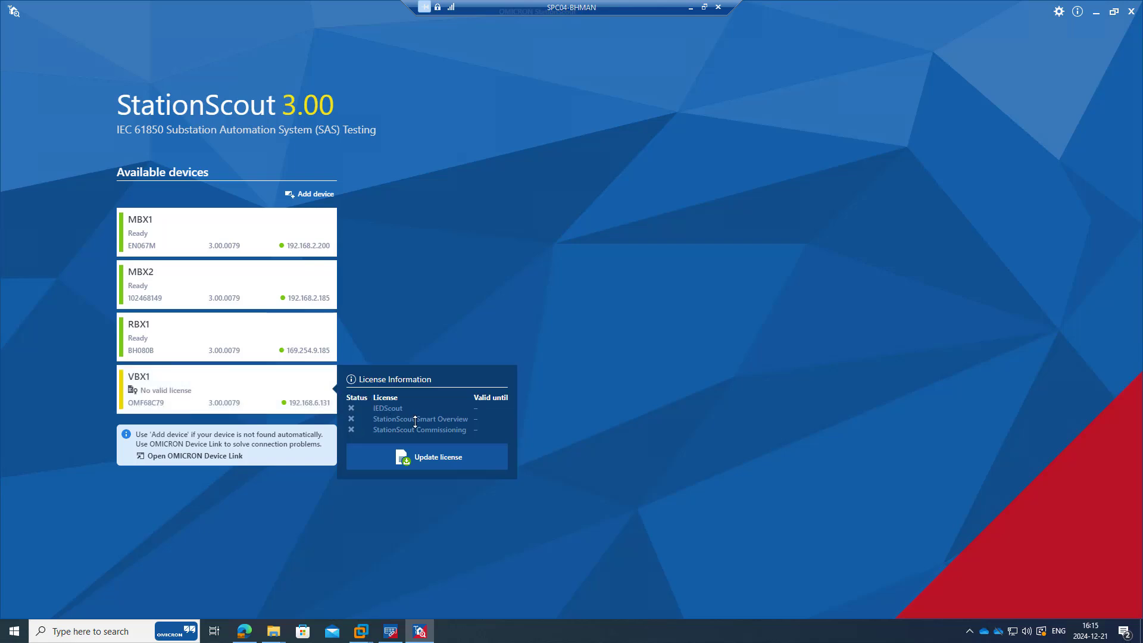
pyautogui.click(288, 405)
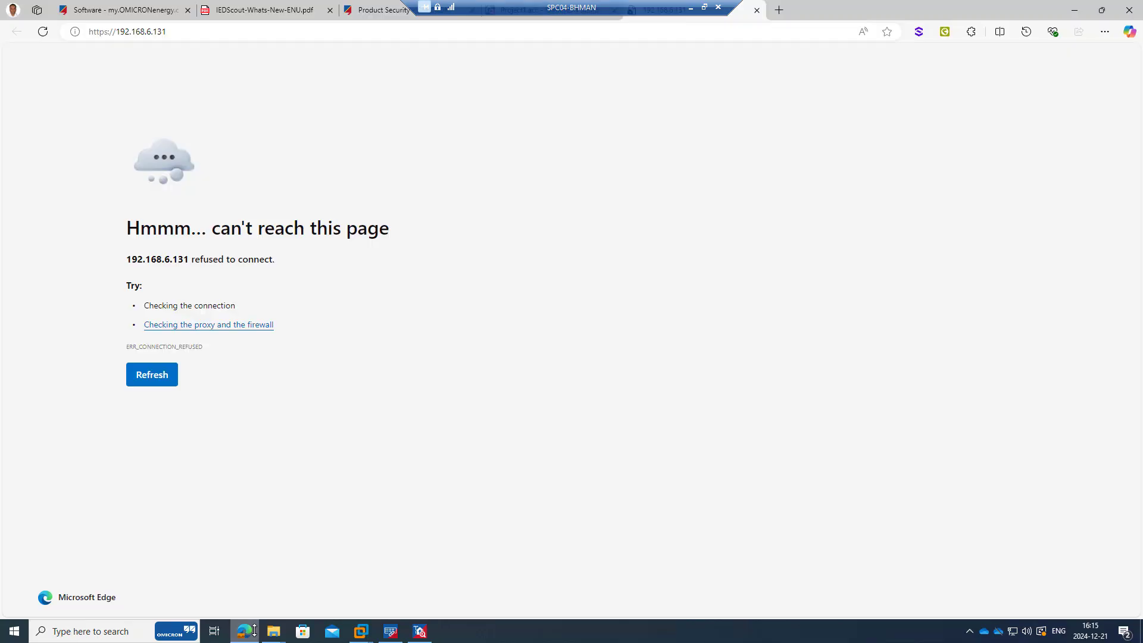
# Open OMICRON's Technical Support page in a new Edge tab, review the regional support contacts, and minimize the browser
pyautogui.click(779, 10)
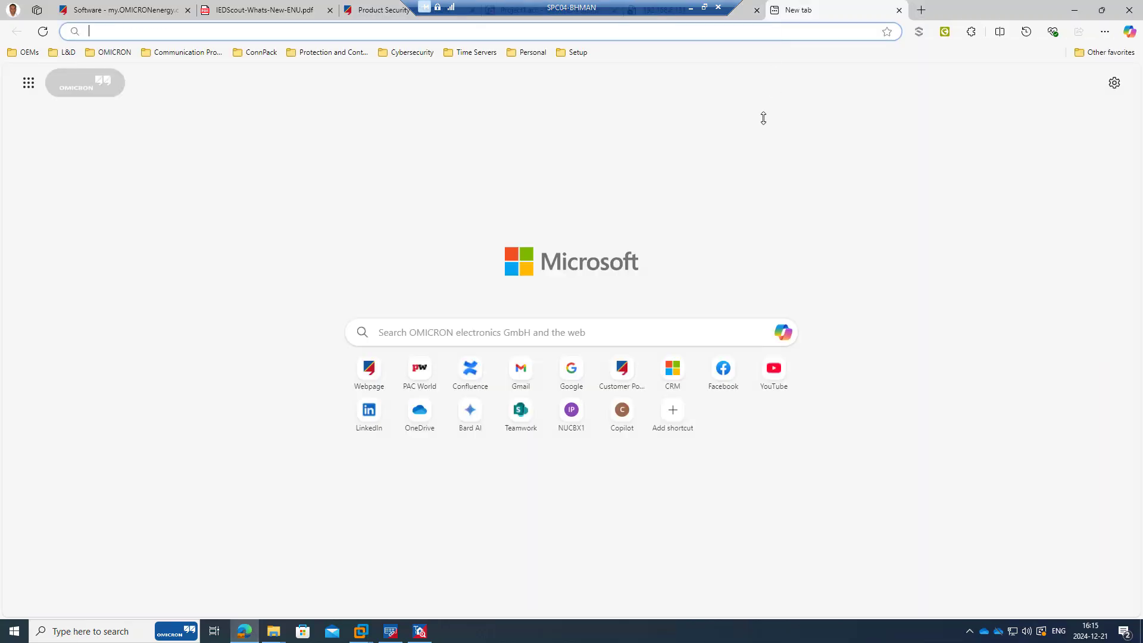
pyautogui.click(374, 362)
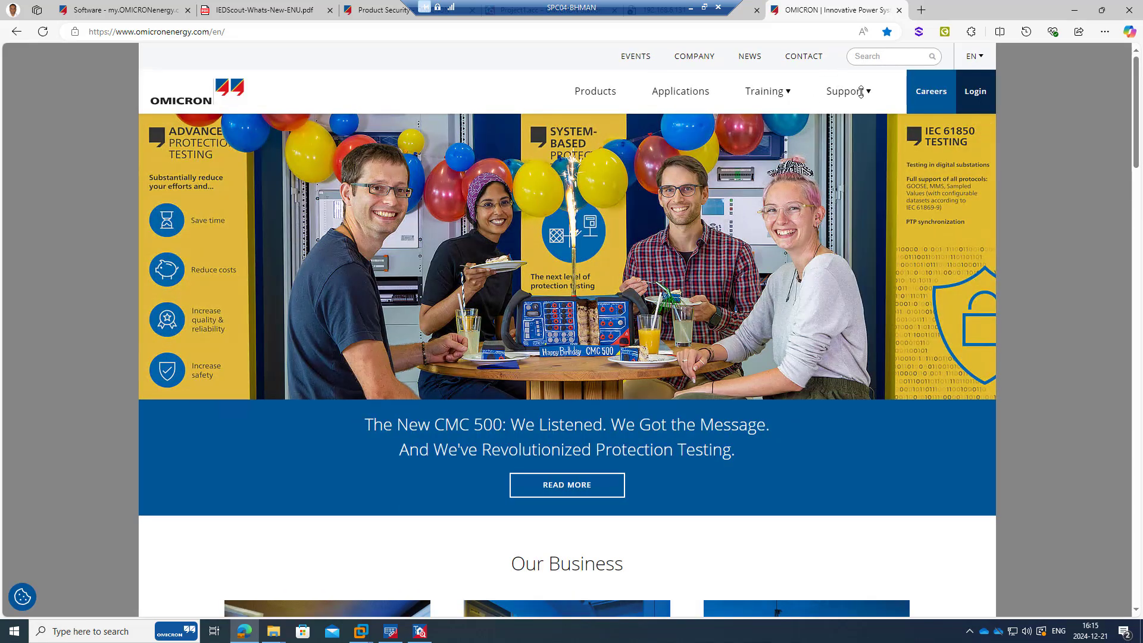
pyautogui.click(859, 92)
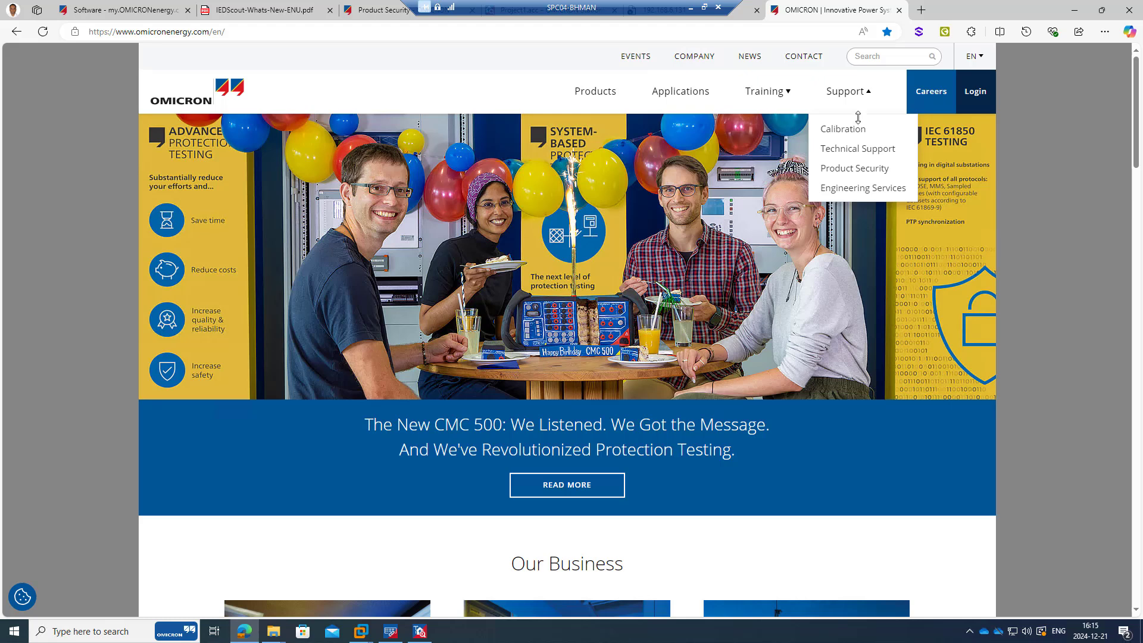
pyautogui.click(864, 147)
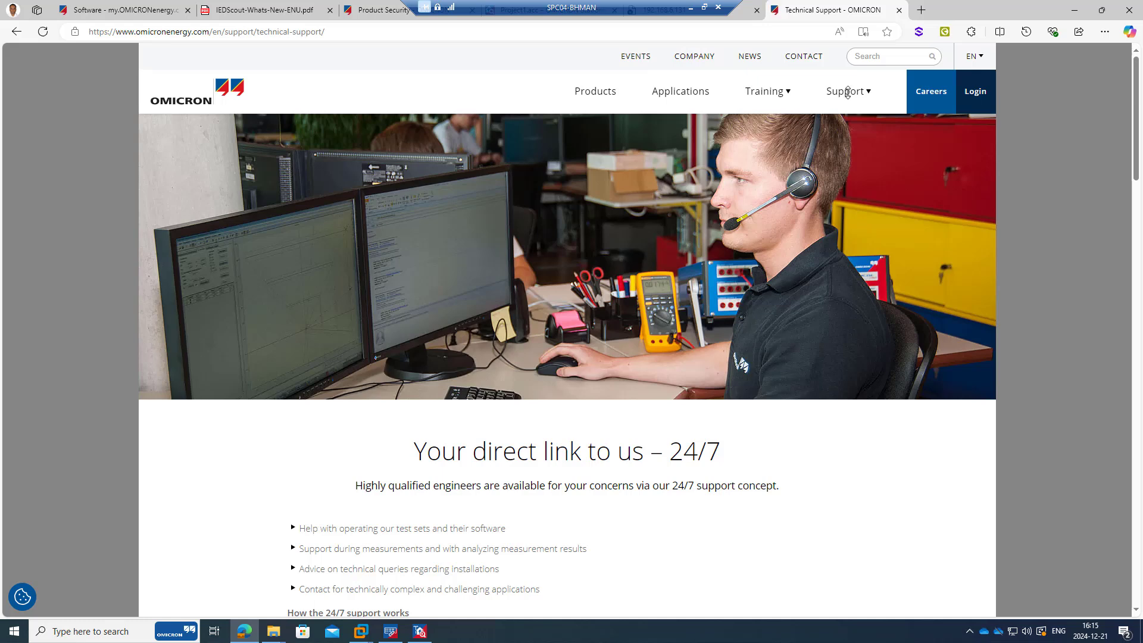
pyautogui.scroll(-8, 768, 352)
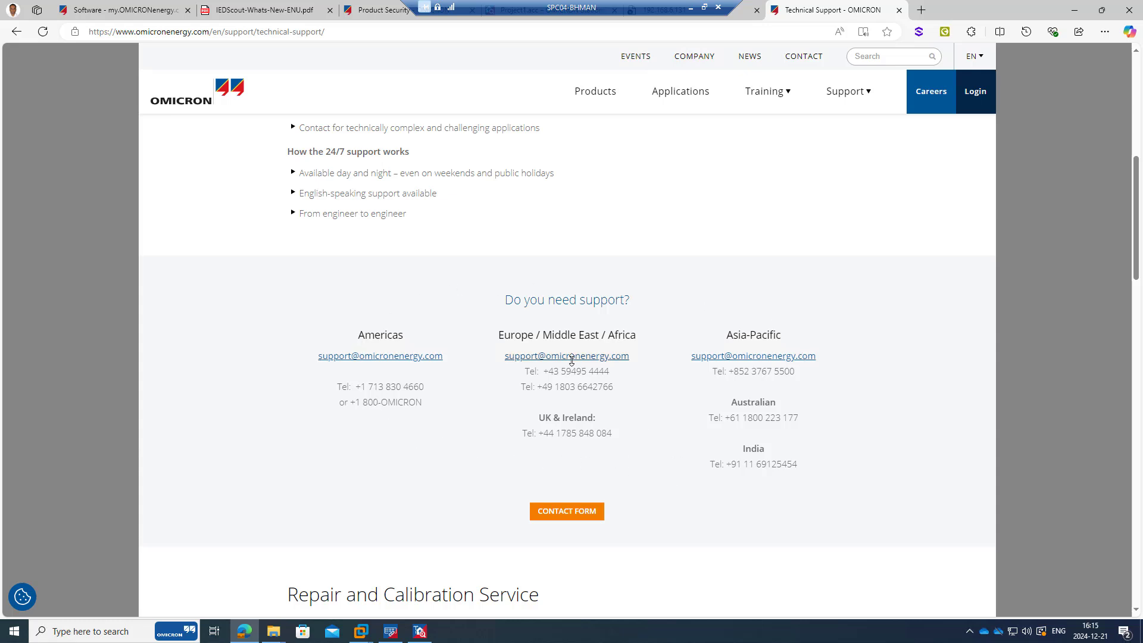
pyautogui.scroll(-1, 588, 503)
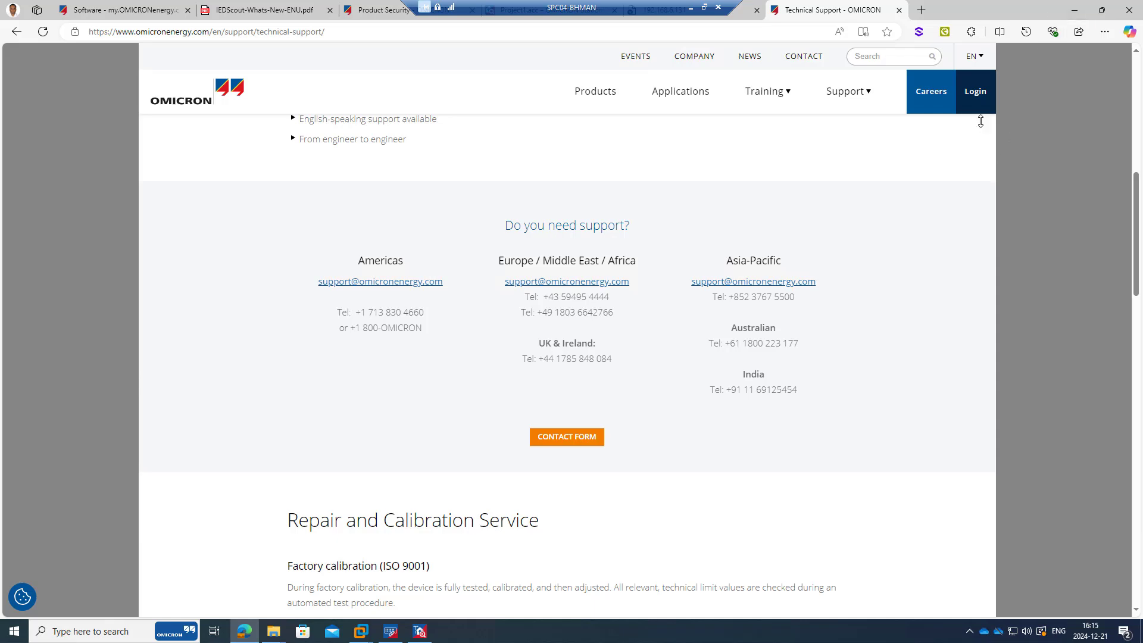
pyautogui.click(1074, 10)
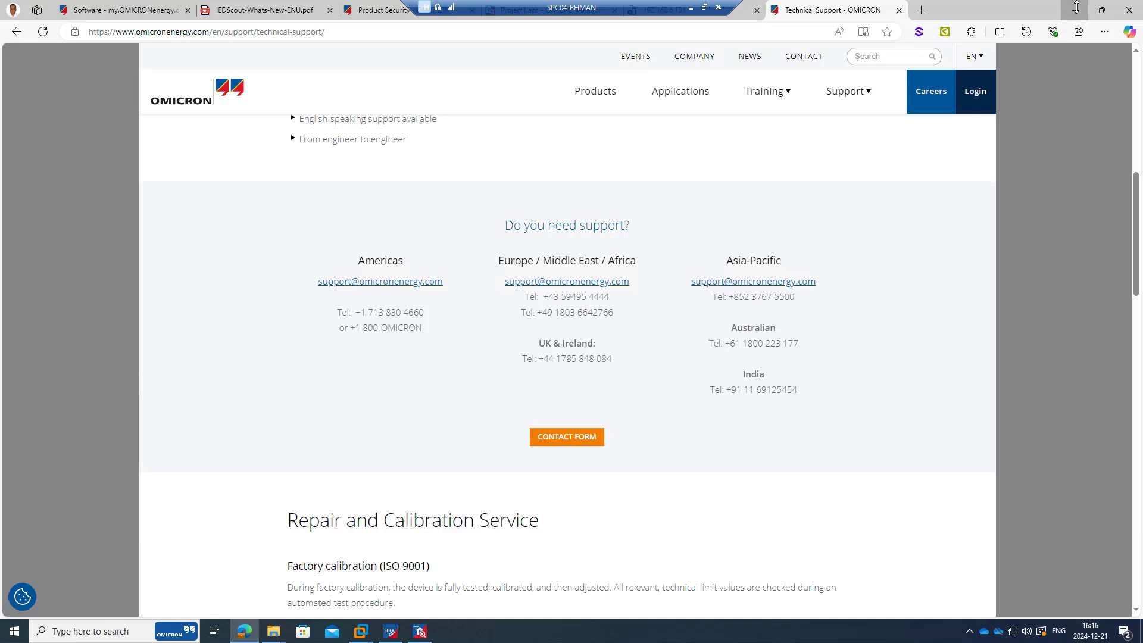